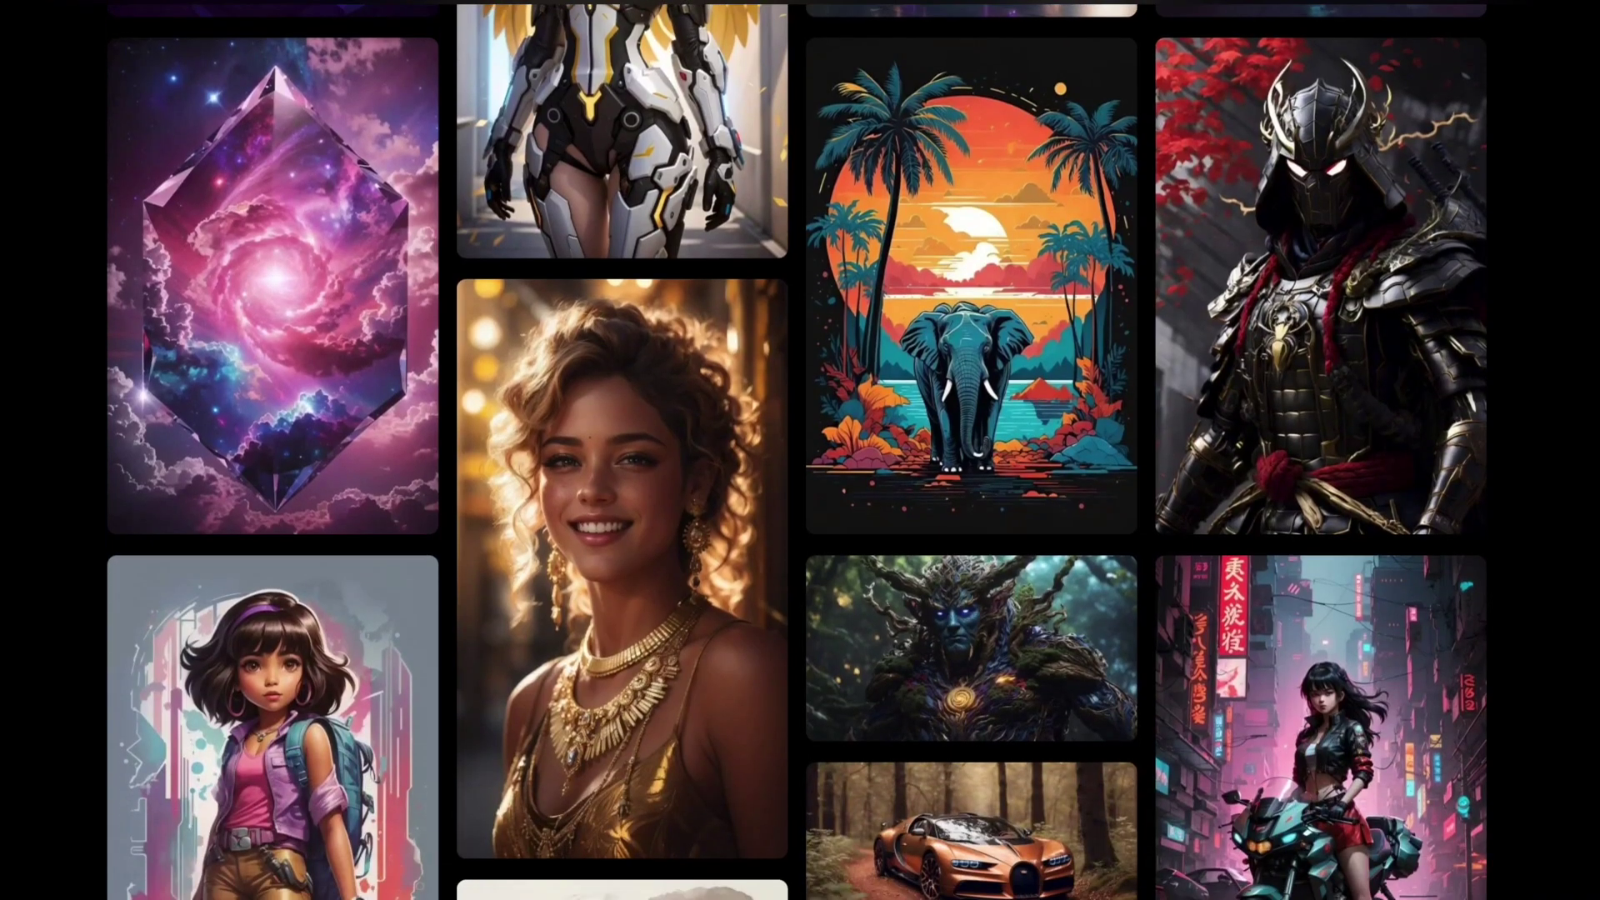
scroll(795, 450, "down", 5)
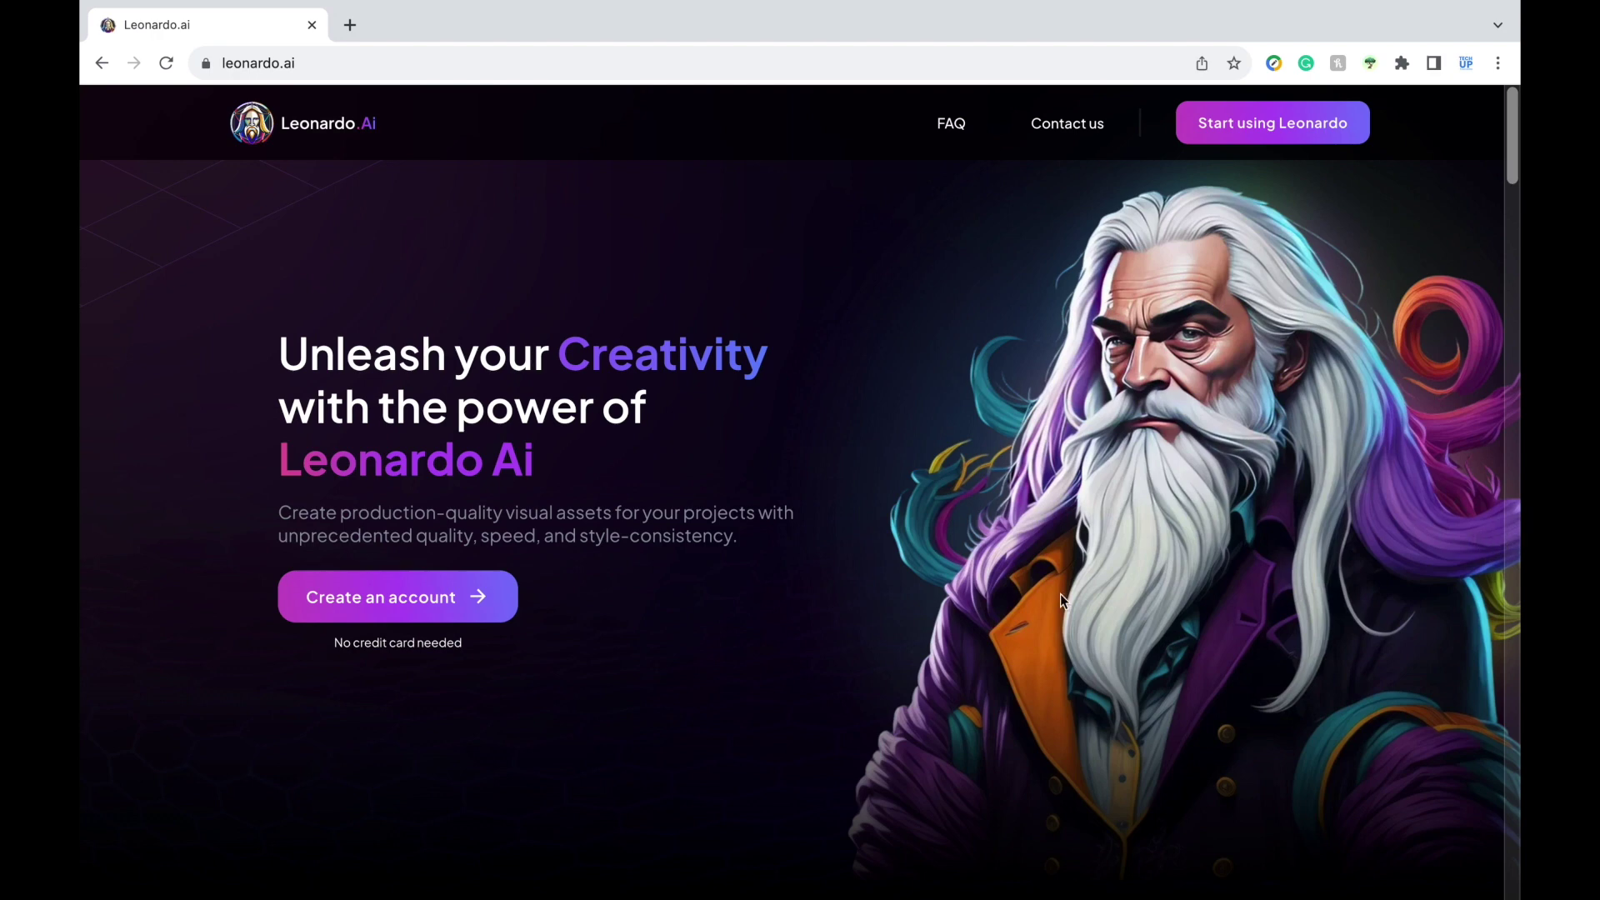
Step: Join the Leonardo.Ai early-access waitlist with a first name and email address
left_click(488, 606)
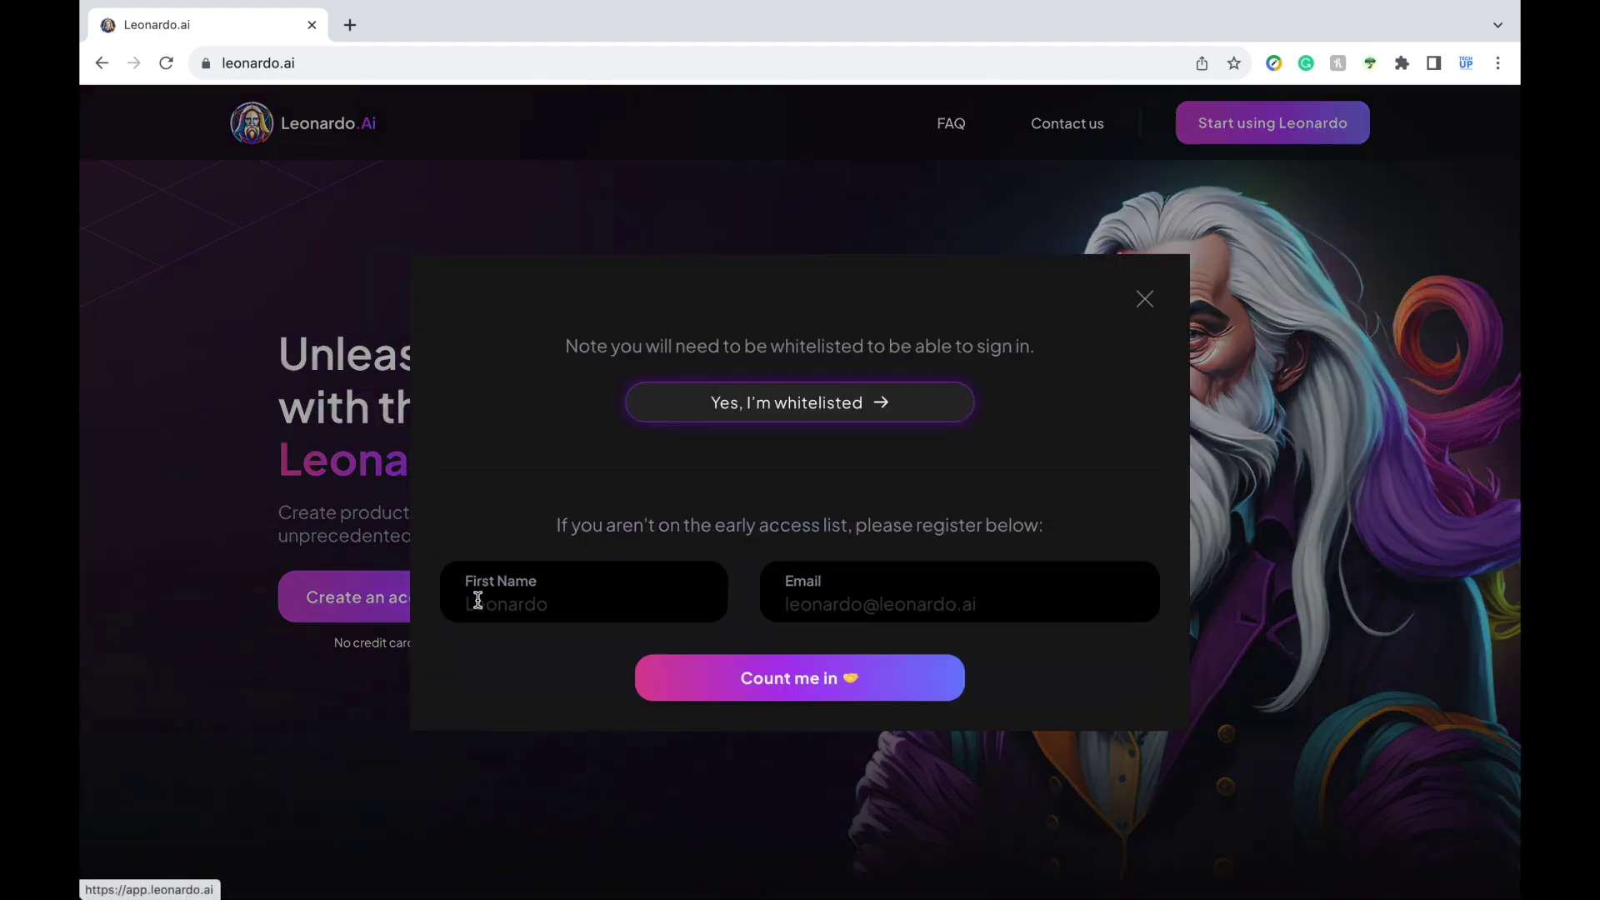
type("TechUp Teachers")
left_click(832, 675)
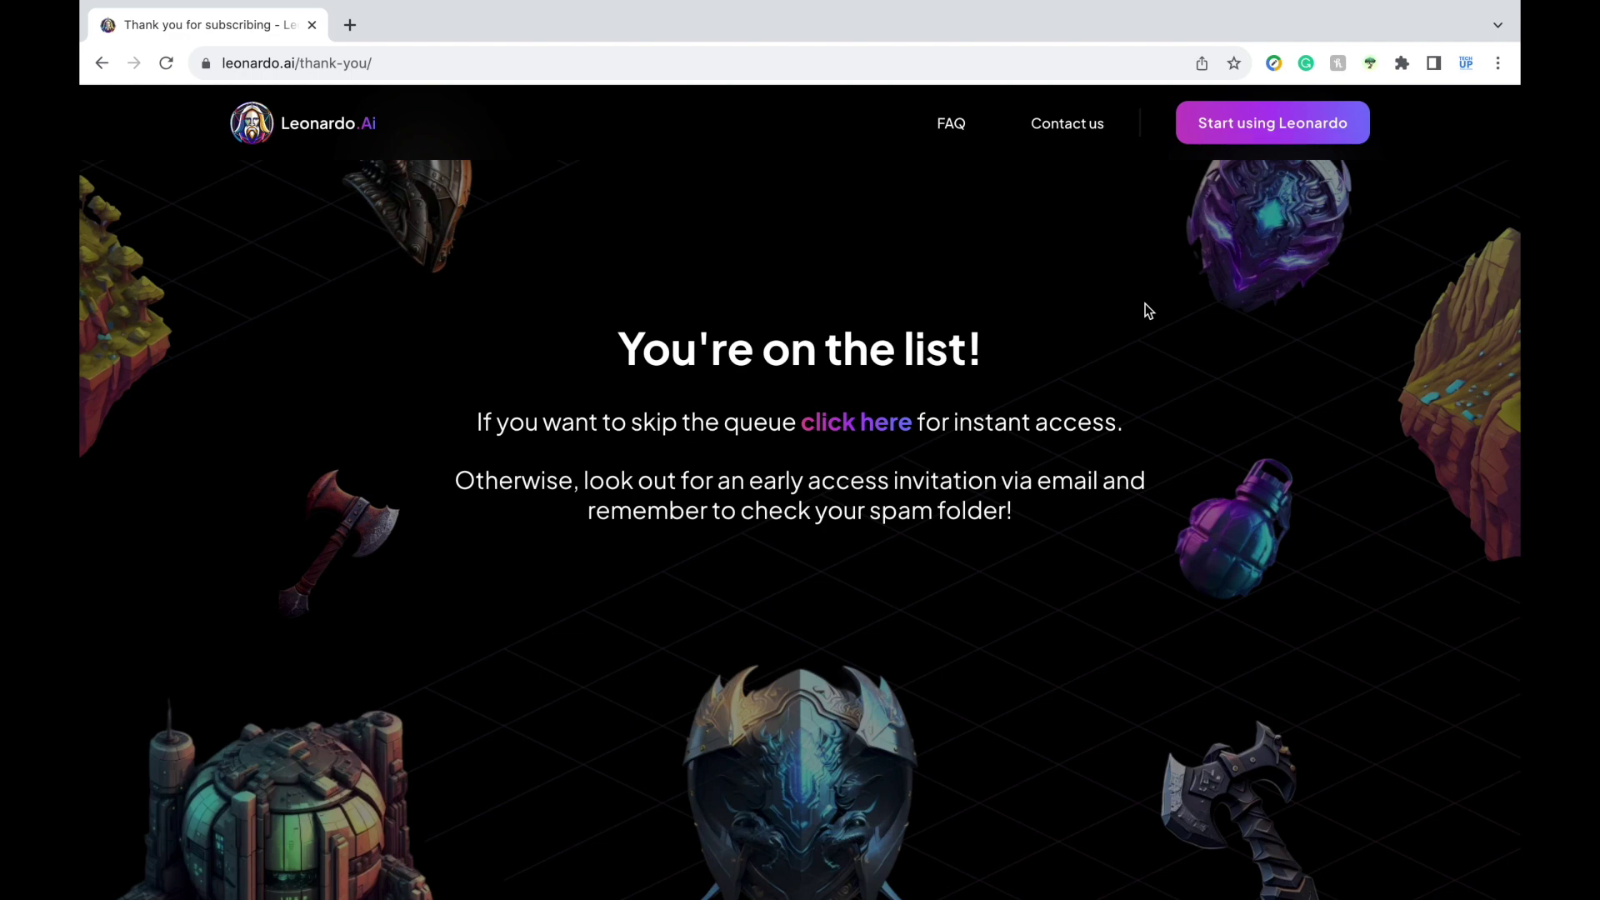
Step: Sign in to the Leonardo app as a whitelisted user with a Google account
left_click(1242, 134)
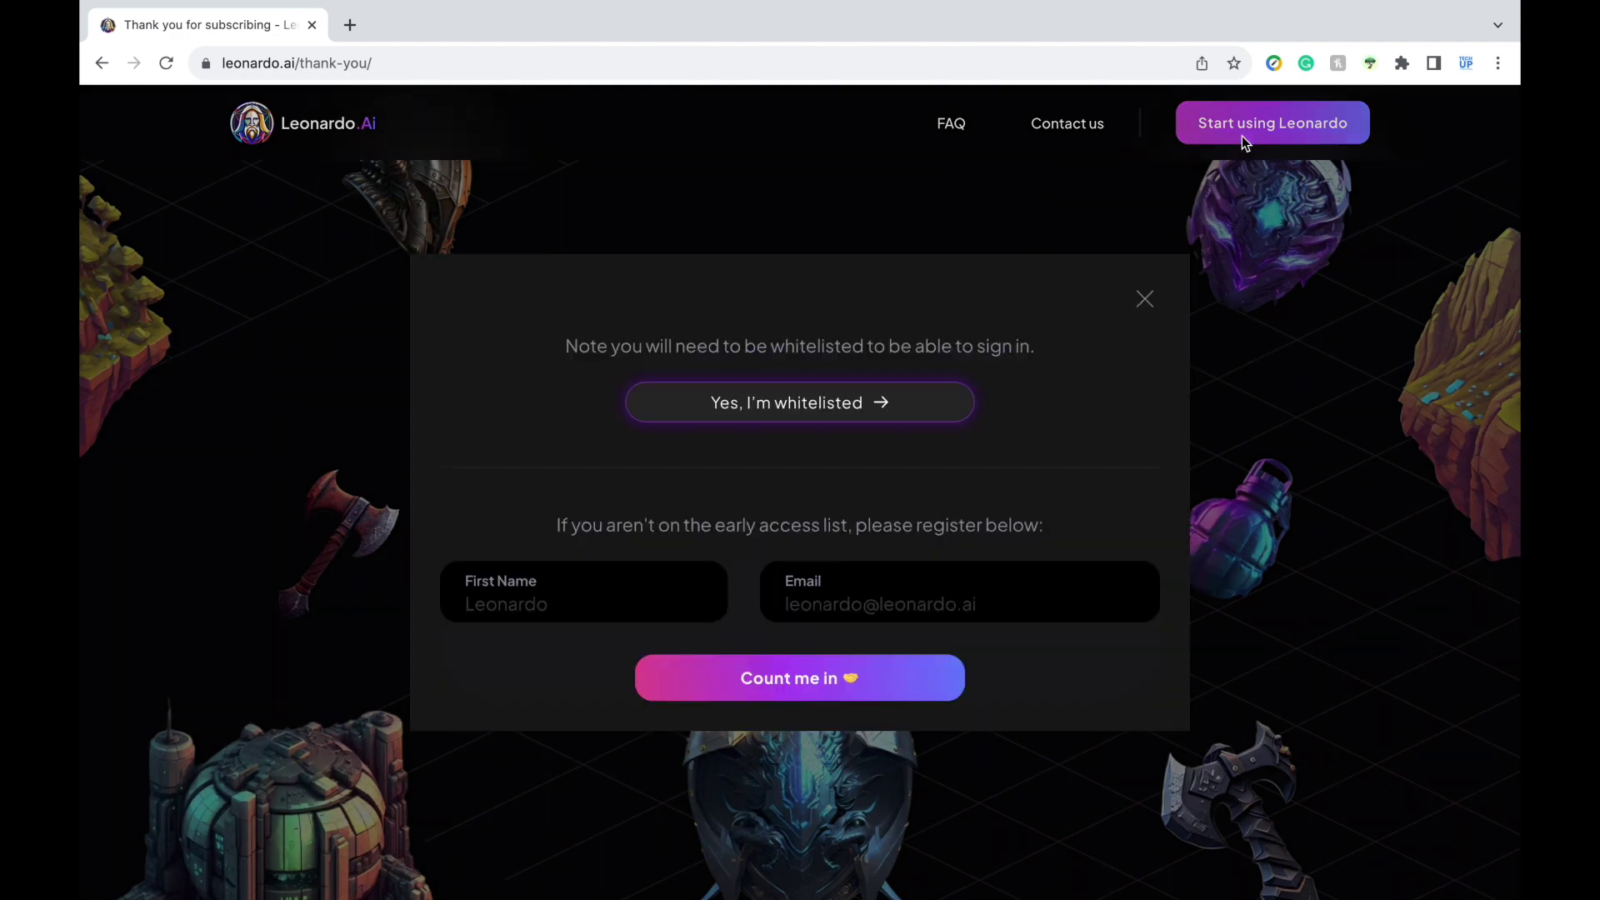
left_click(869, 392)
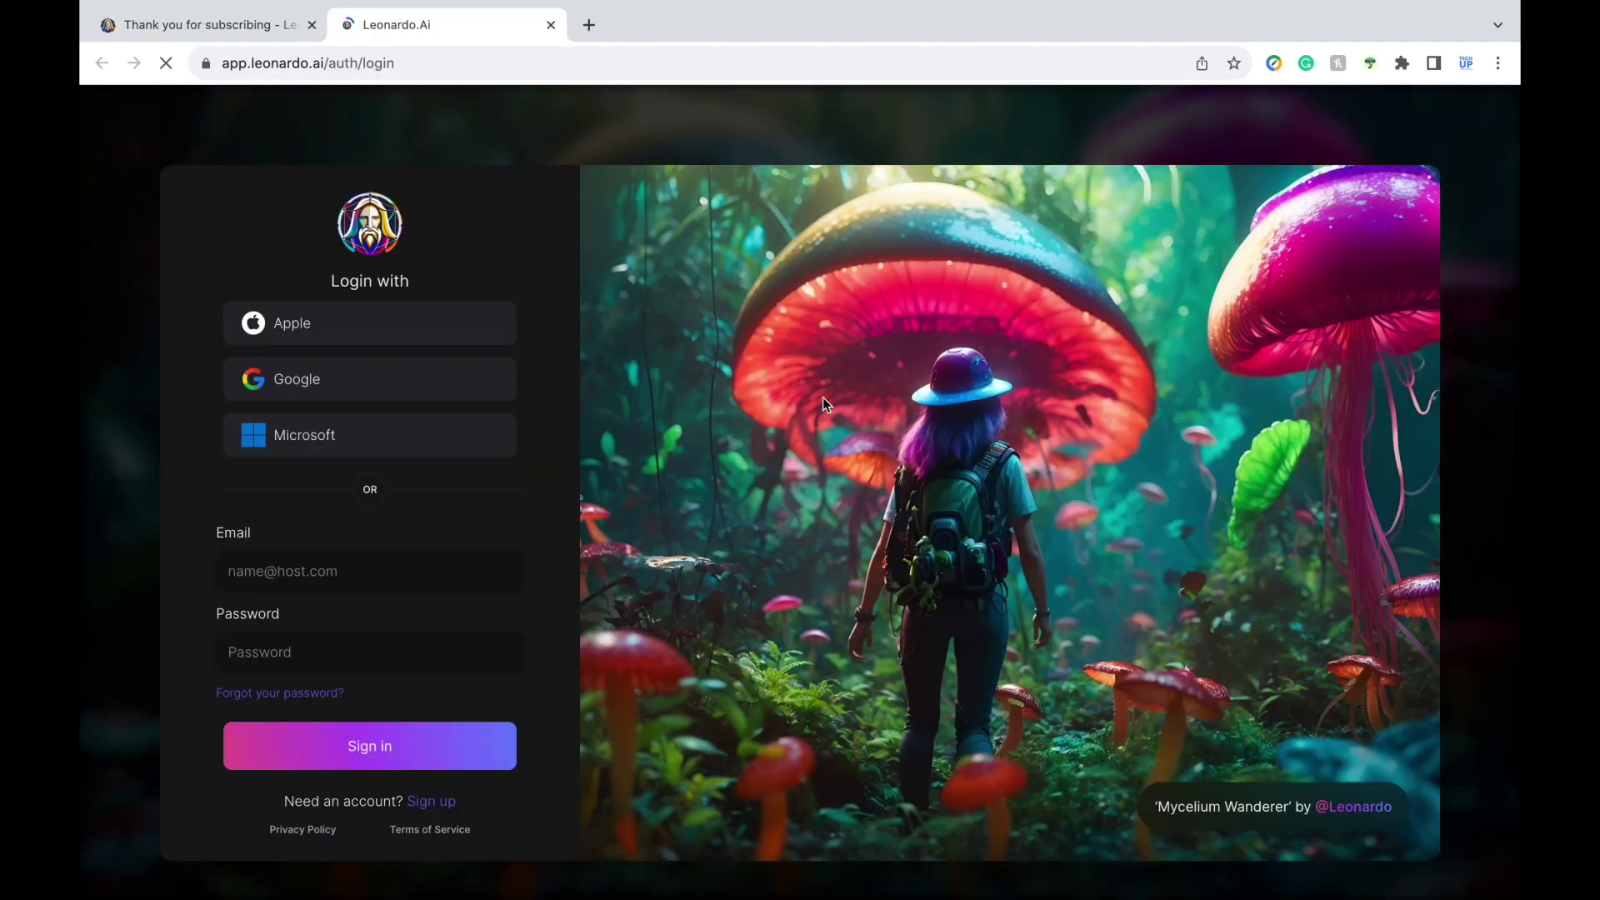
left_click(404, 392)
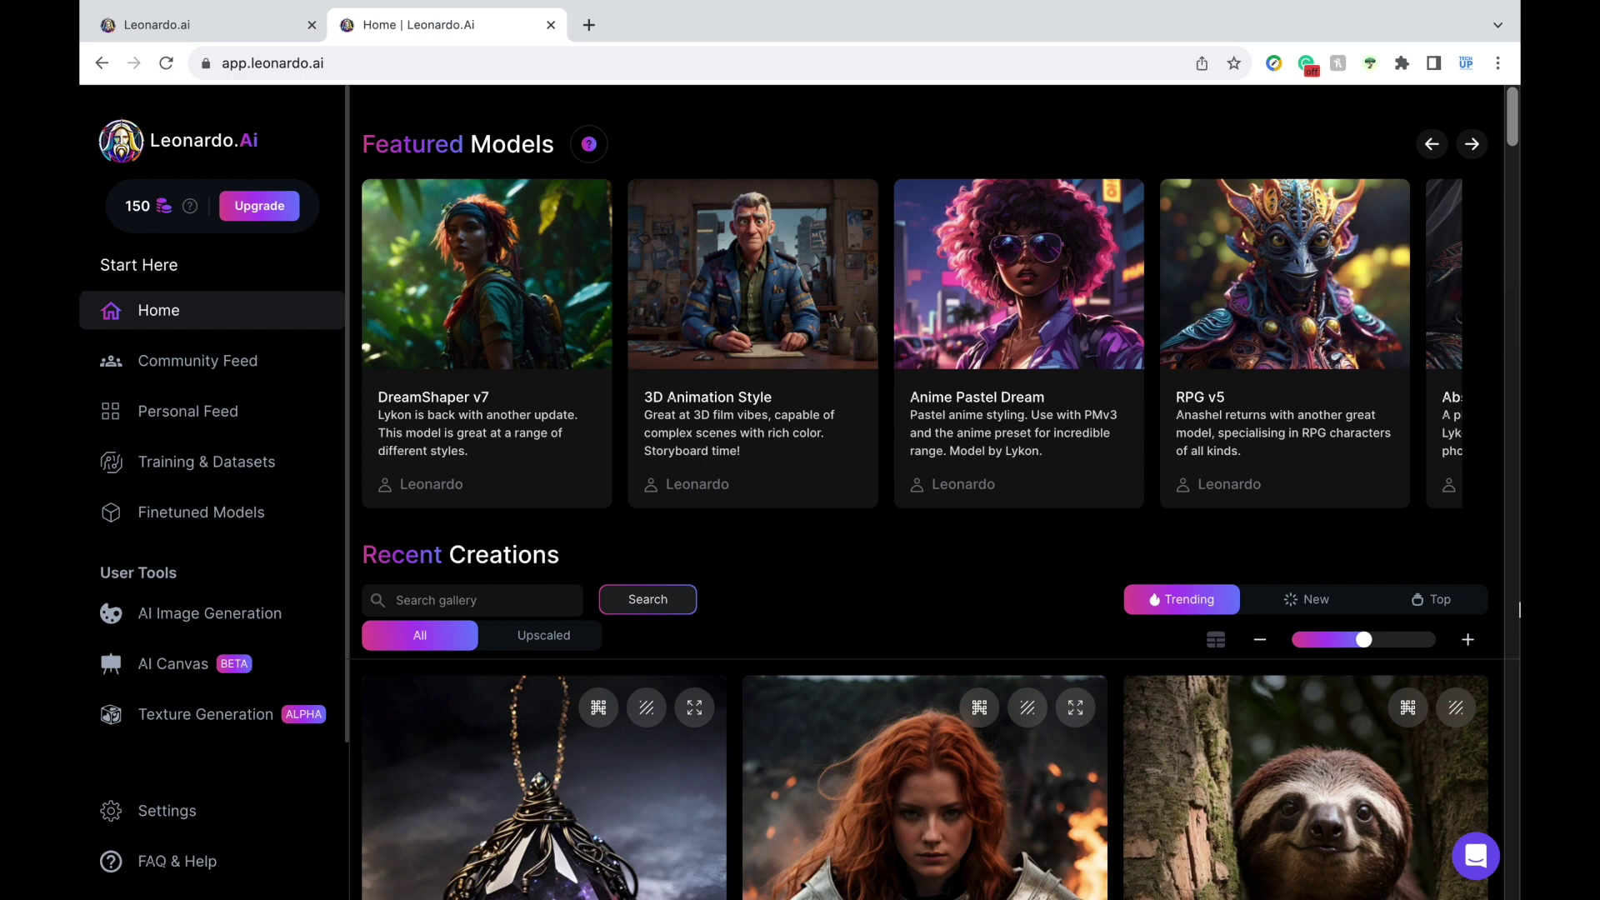
Step: Scroll down Recent Creations and open the moonlit firefly meadow image's details
scroll(1519, 609, "down", 5)
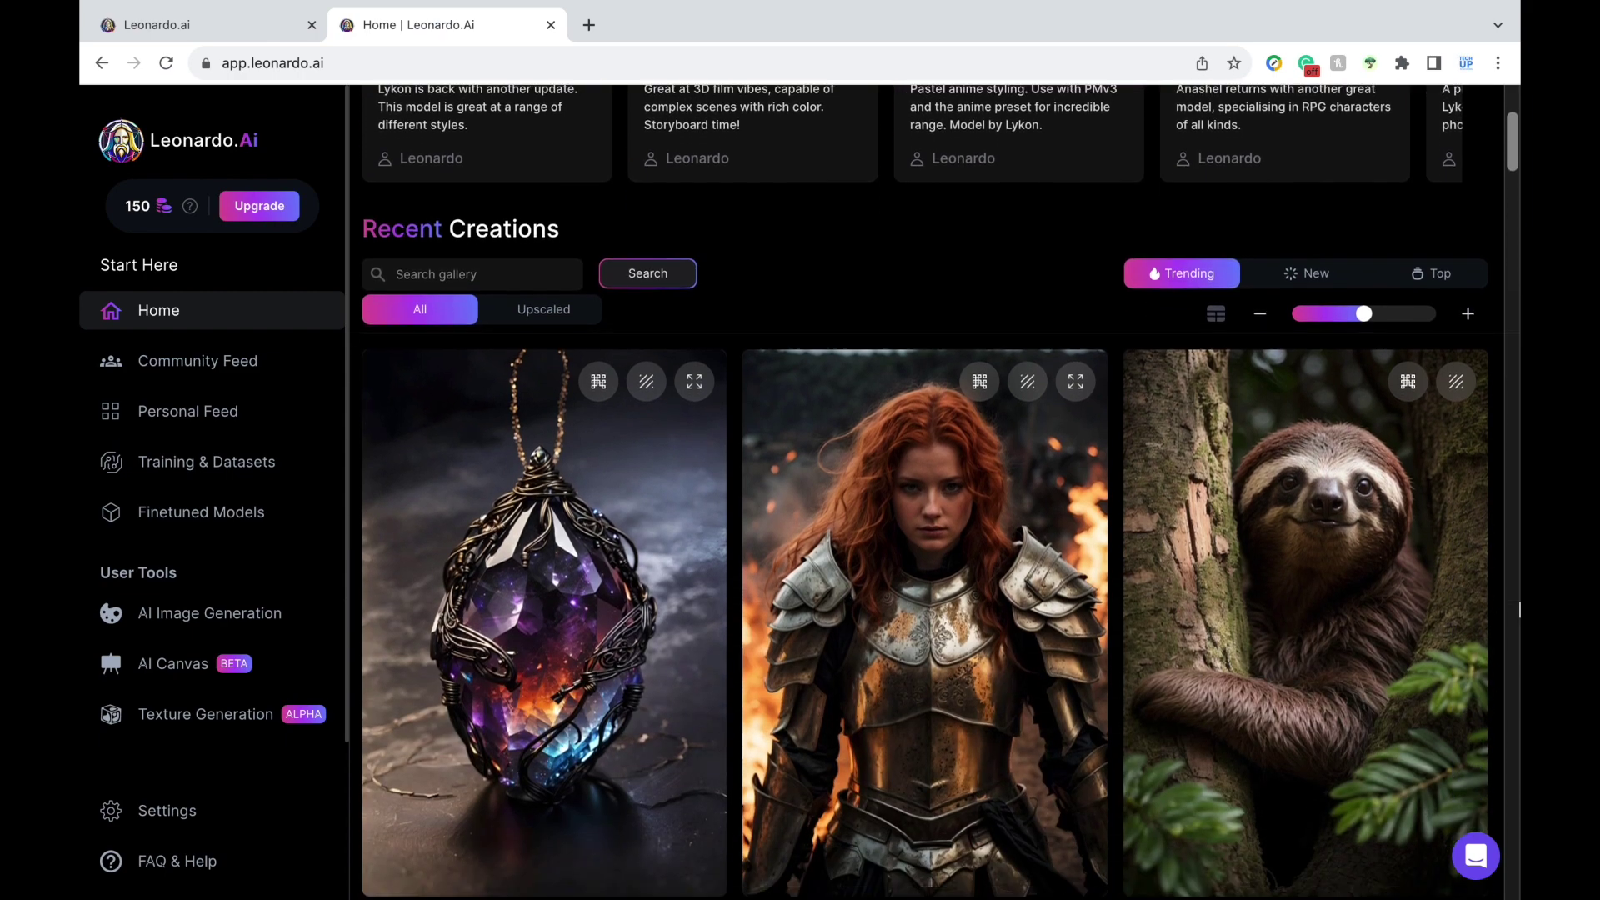
scroll(1519, 609, "down", 6)
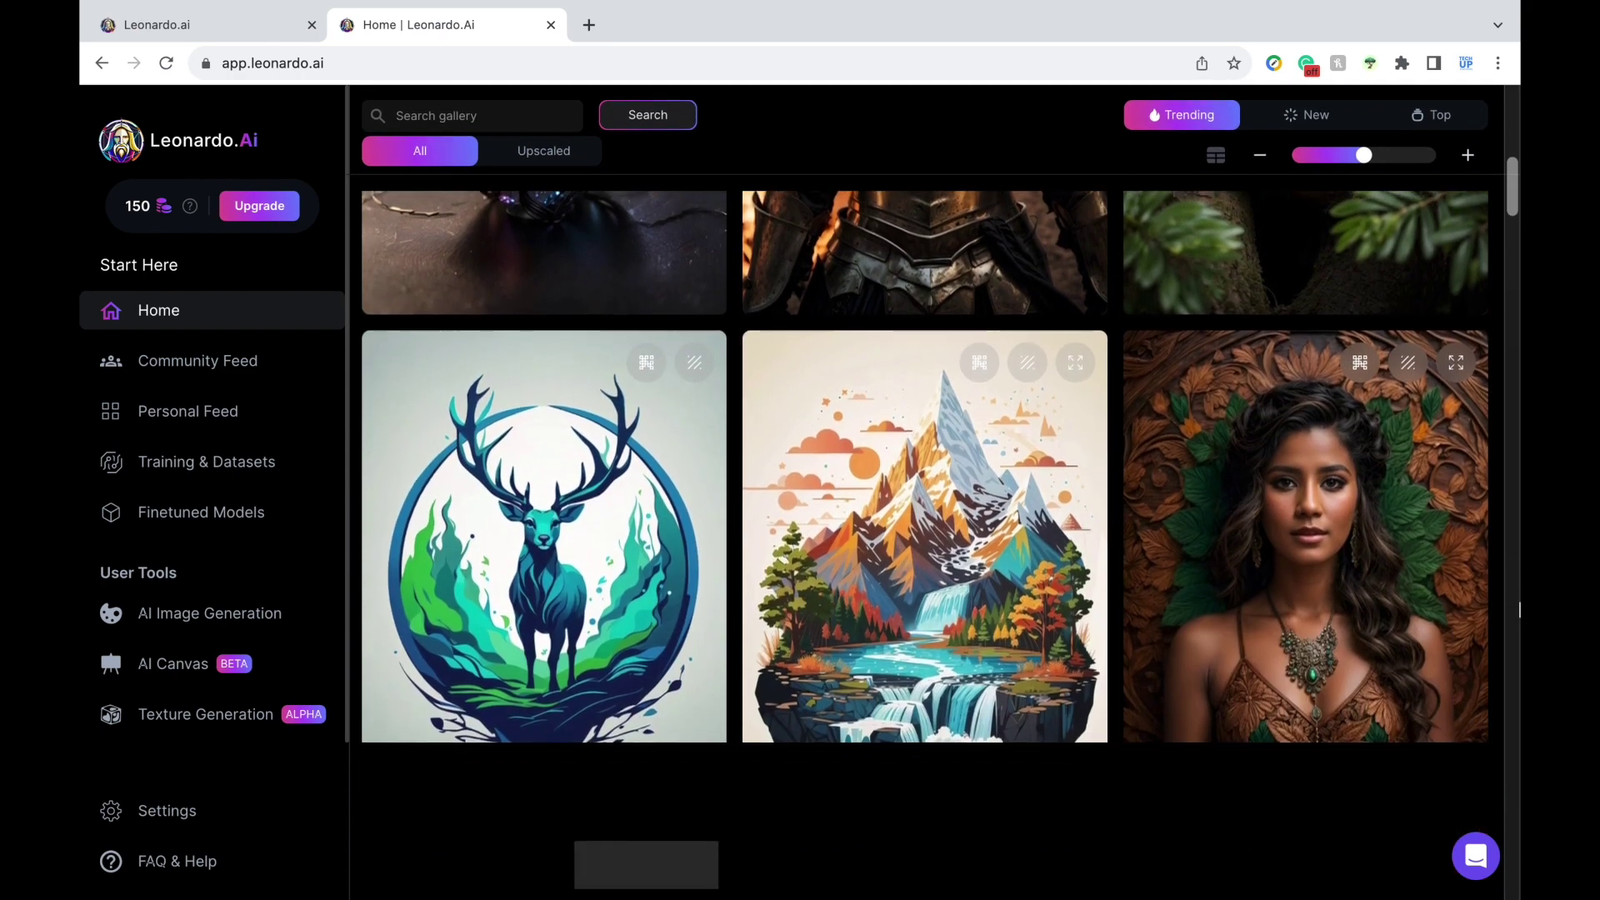
scroll(1519, 609, "down", 7)
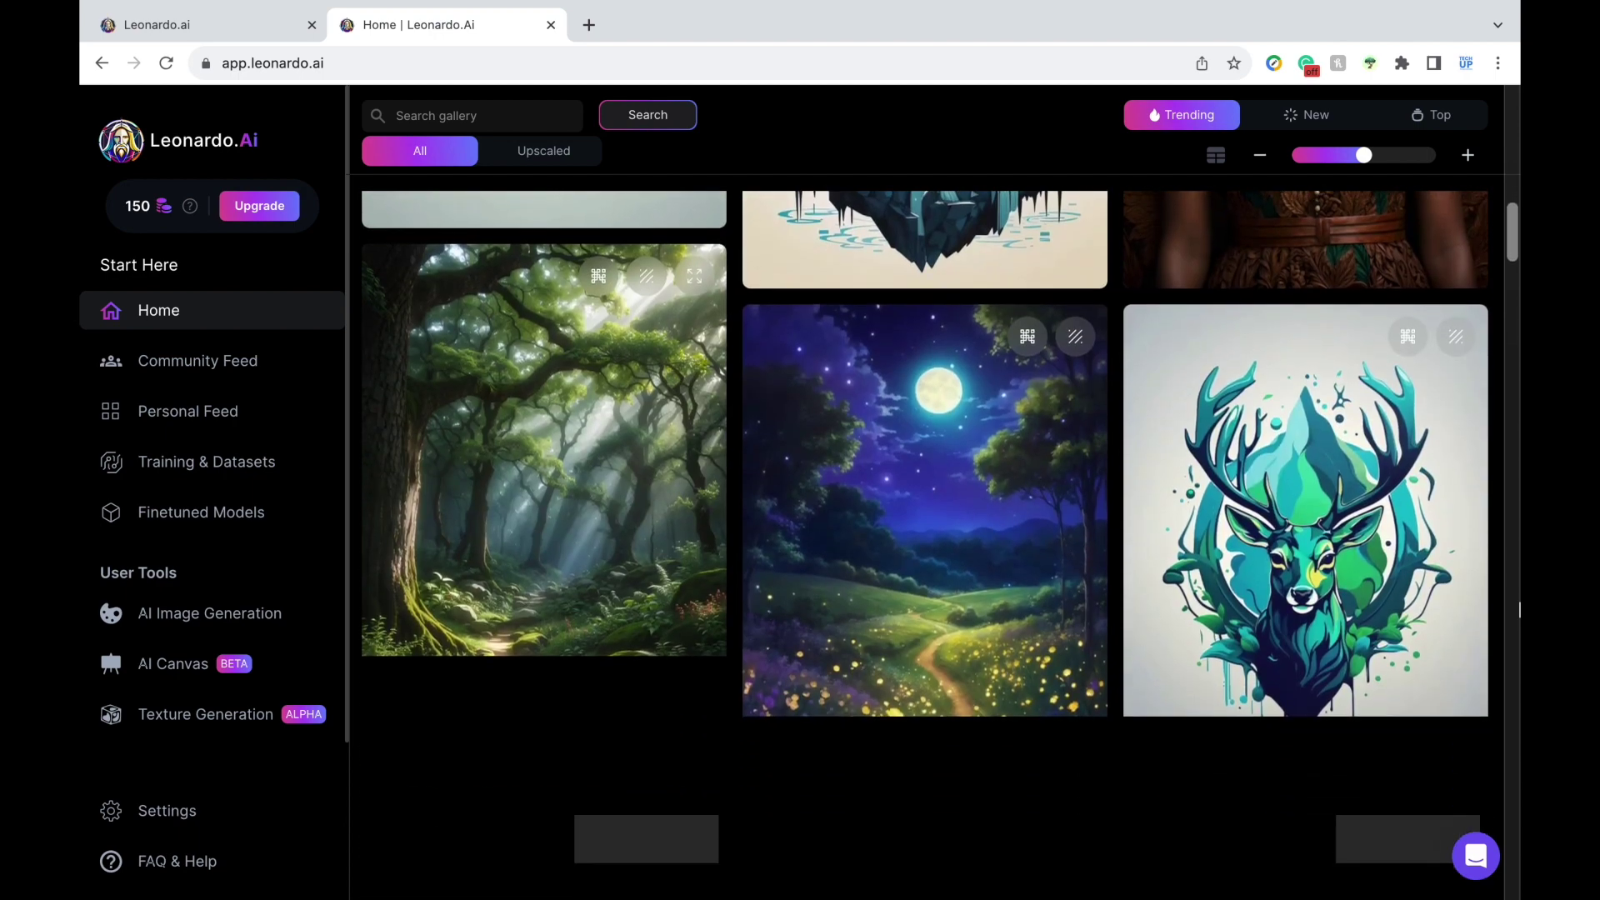
scroll(1519, 609, "down", 1)
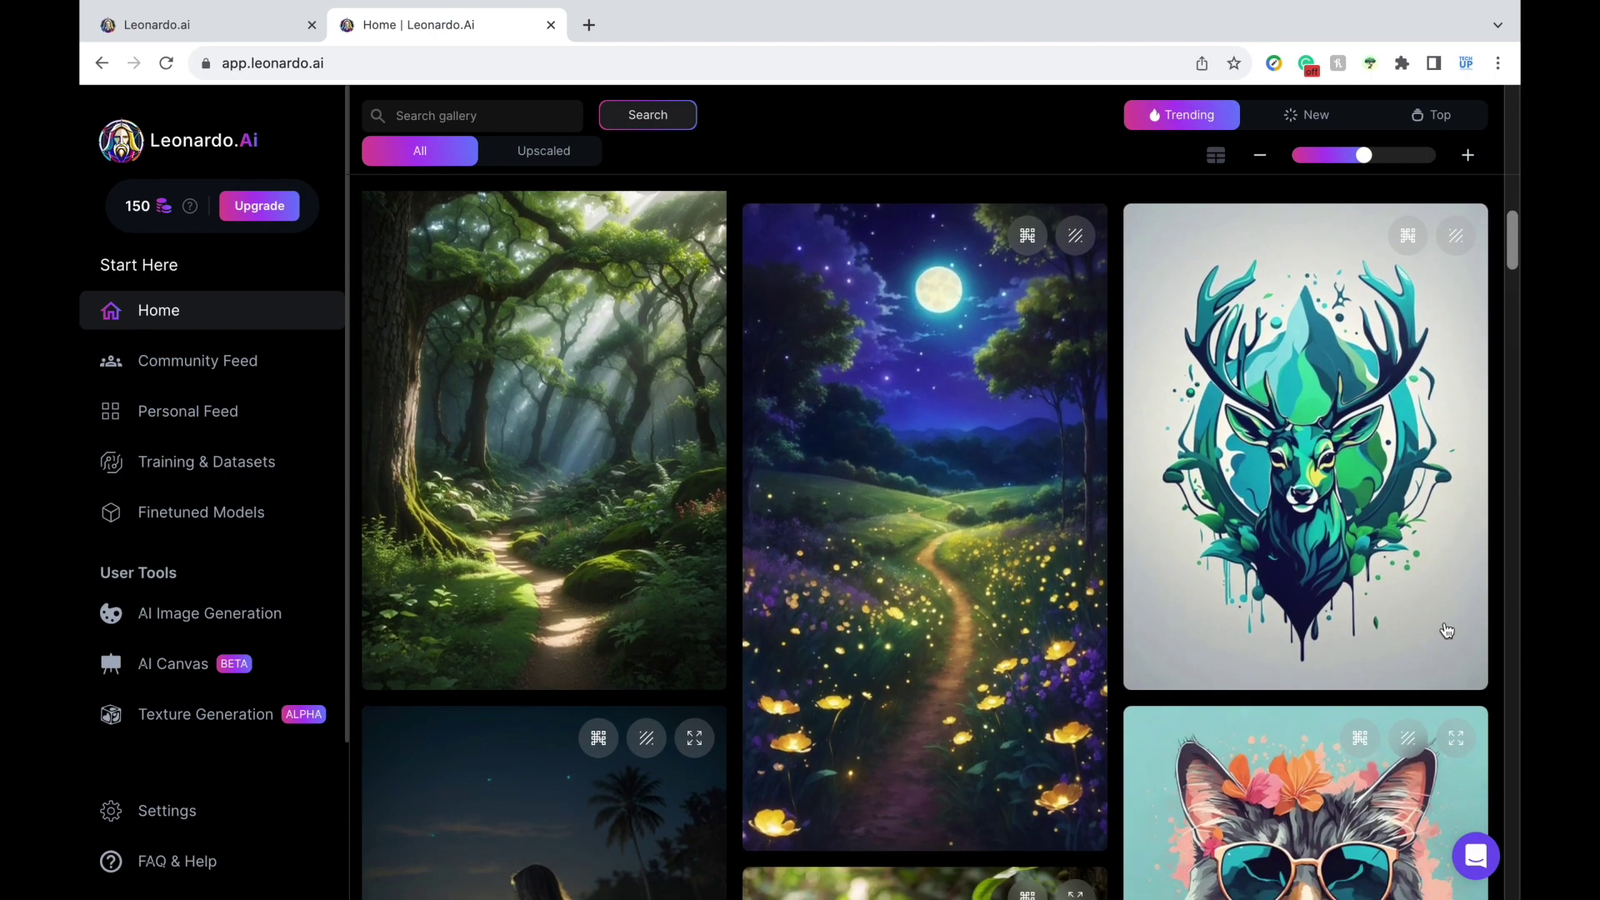
left_click(965, 675)
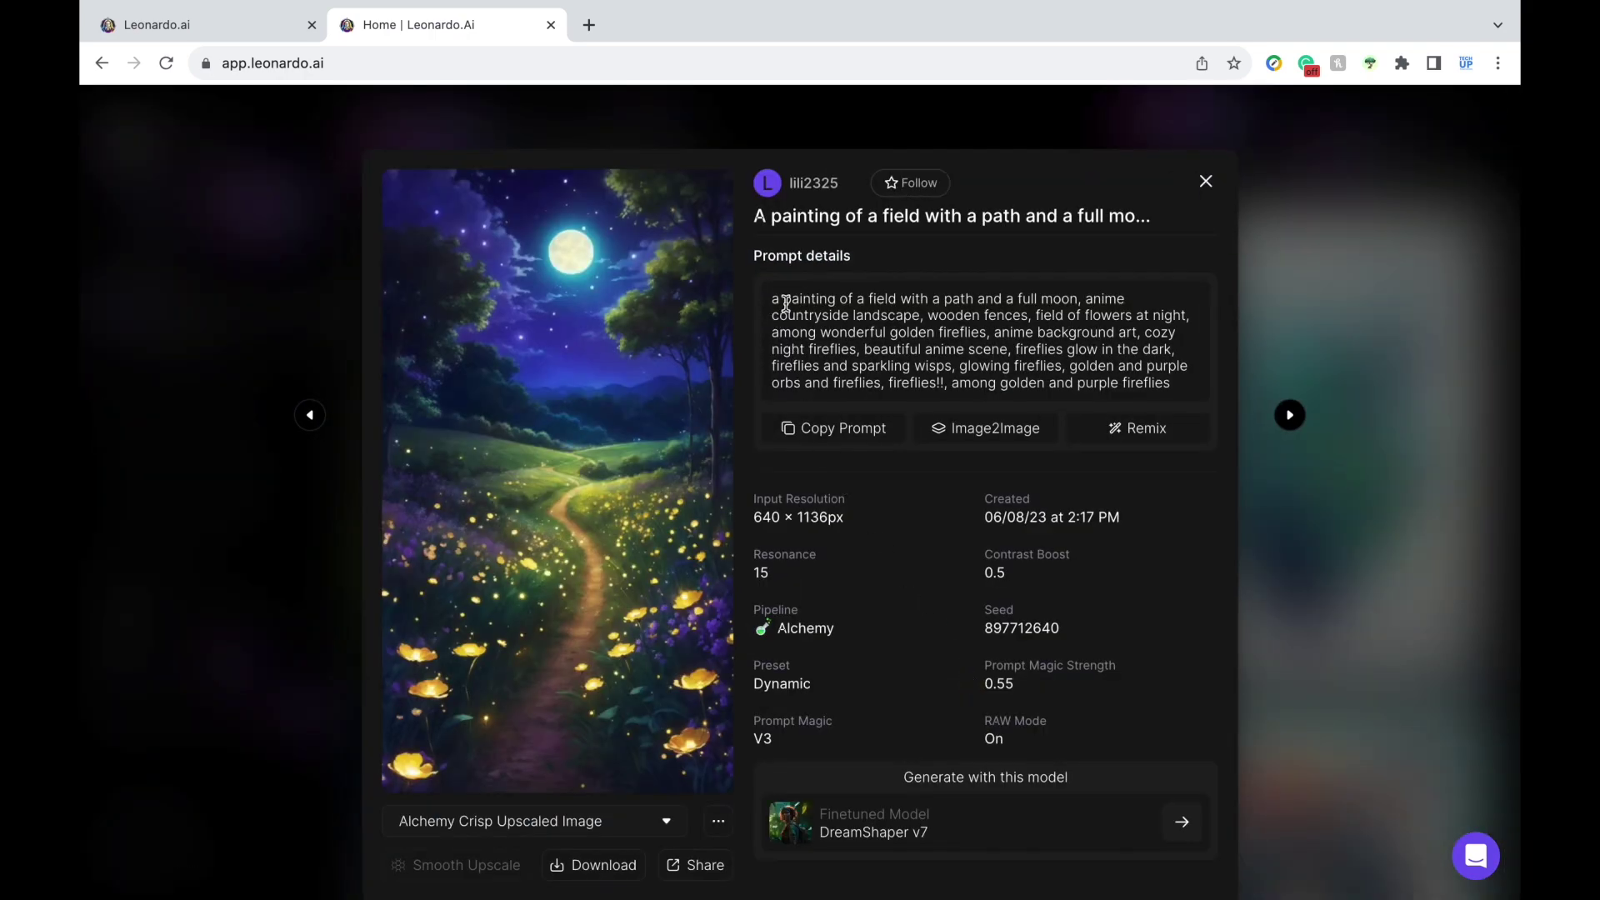
Step: Copy the firefly meadow image's prompt and close its detail view
left_click_drag(784, 302, 1175, 400)
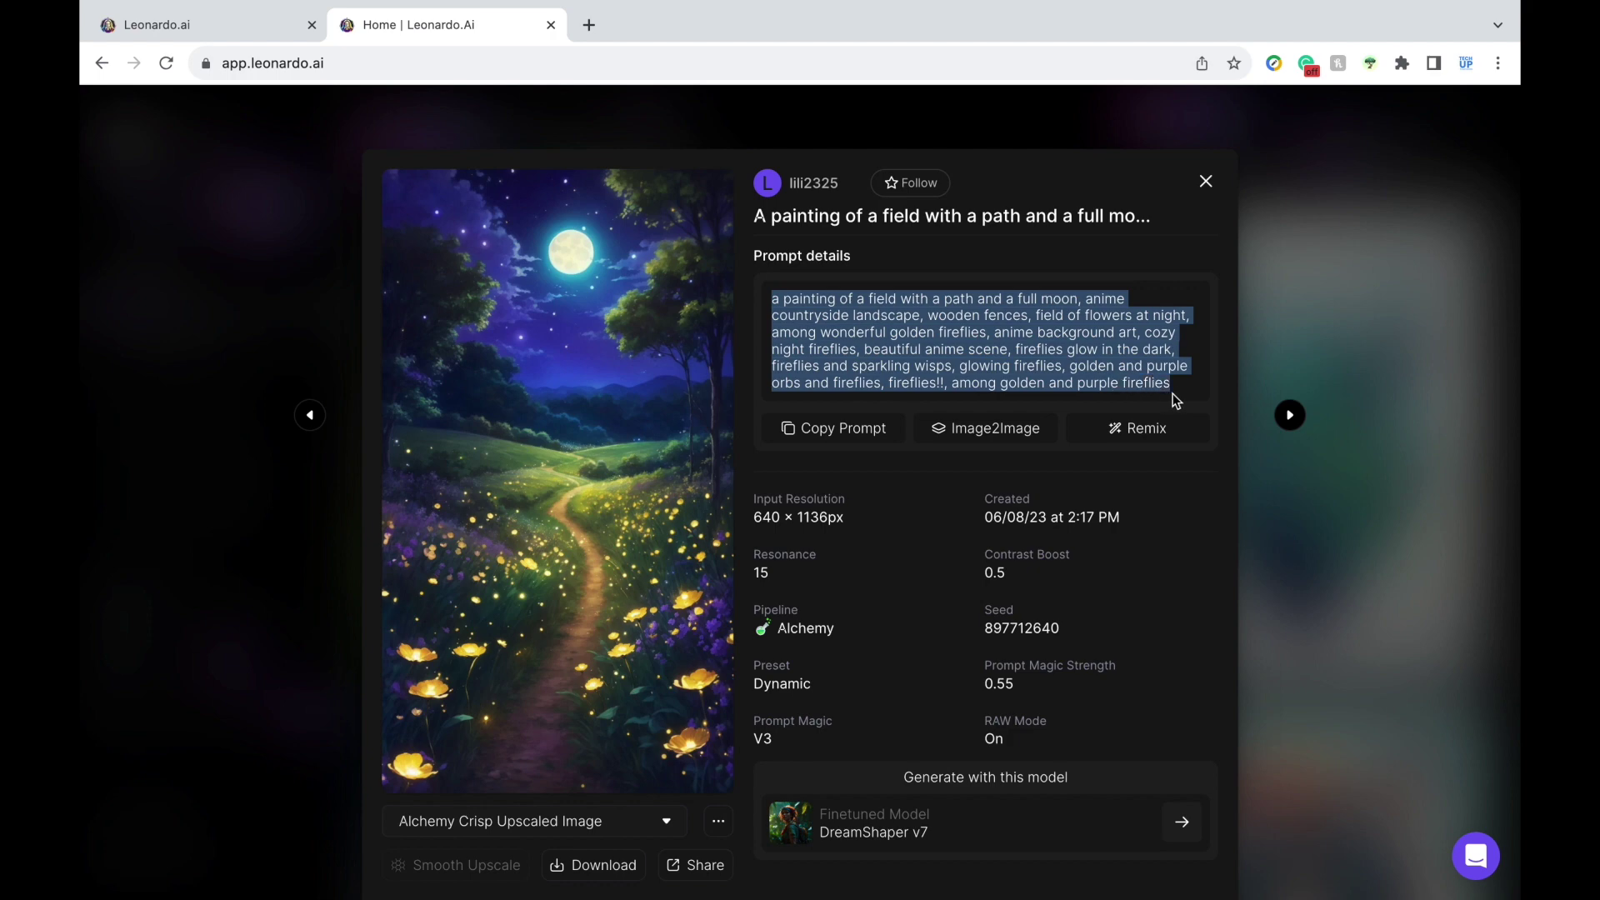
left_click(788, 434)
left_click(1206, 183)
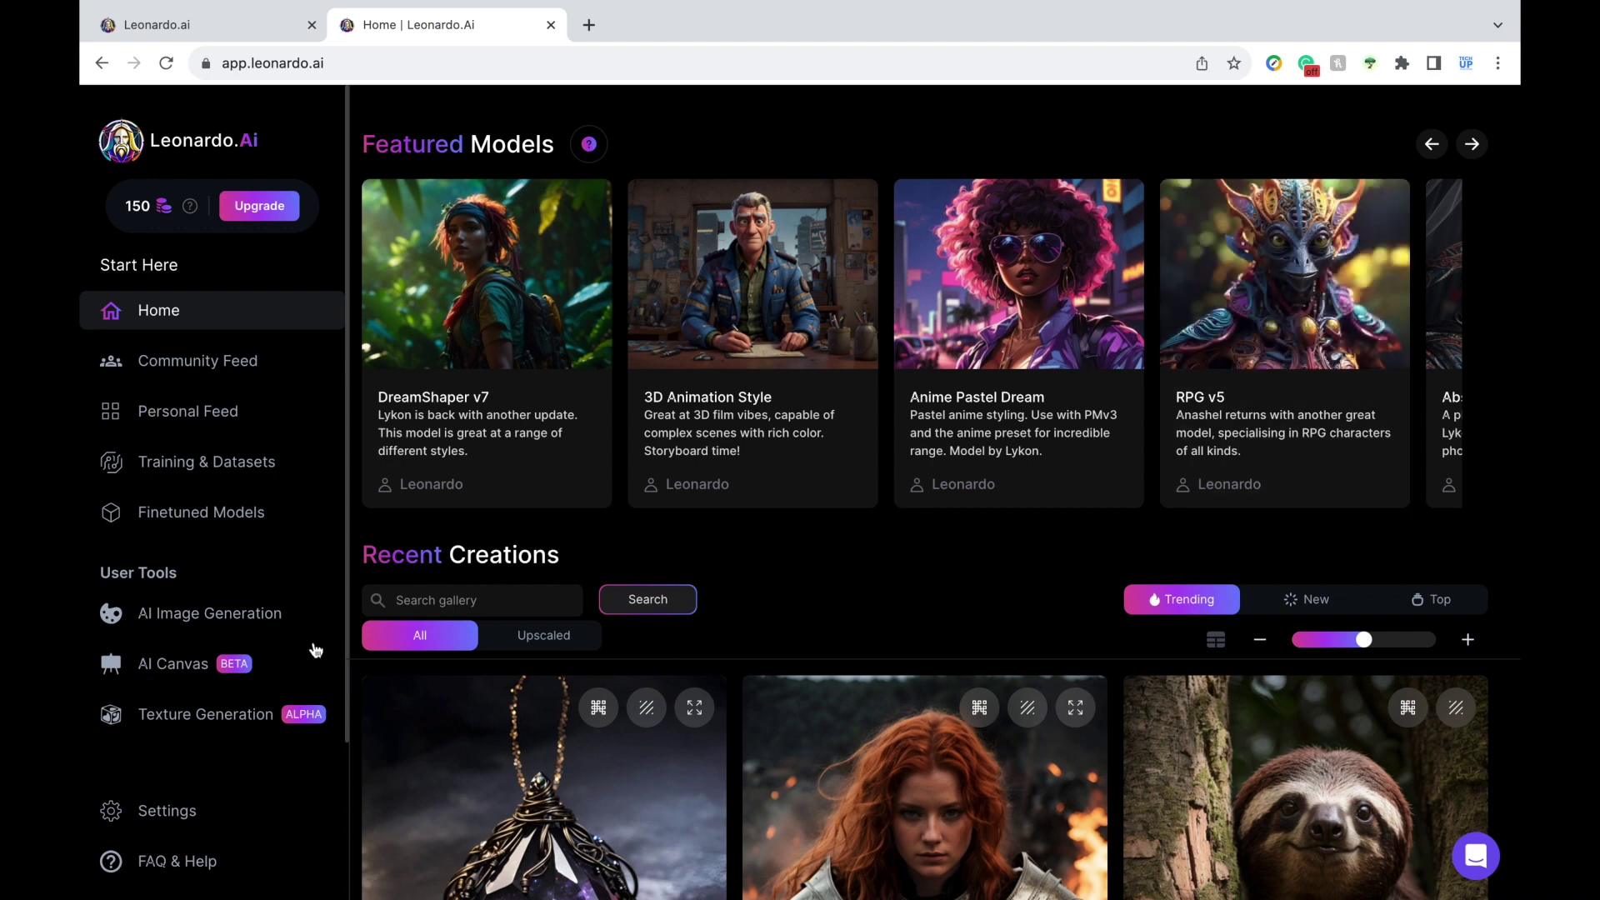
Step: Start an AI Image Generation with the prompt 'cute little raccoon reading a book'
left_click(273, 615)
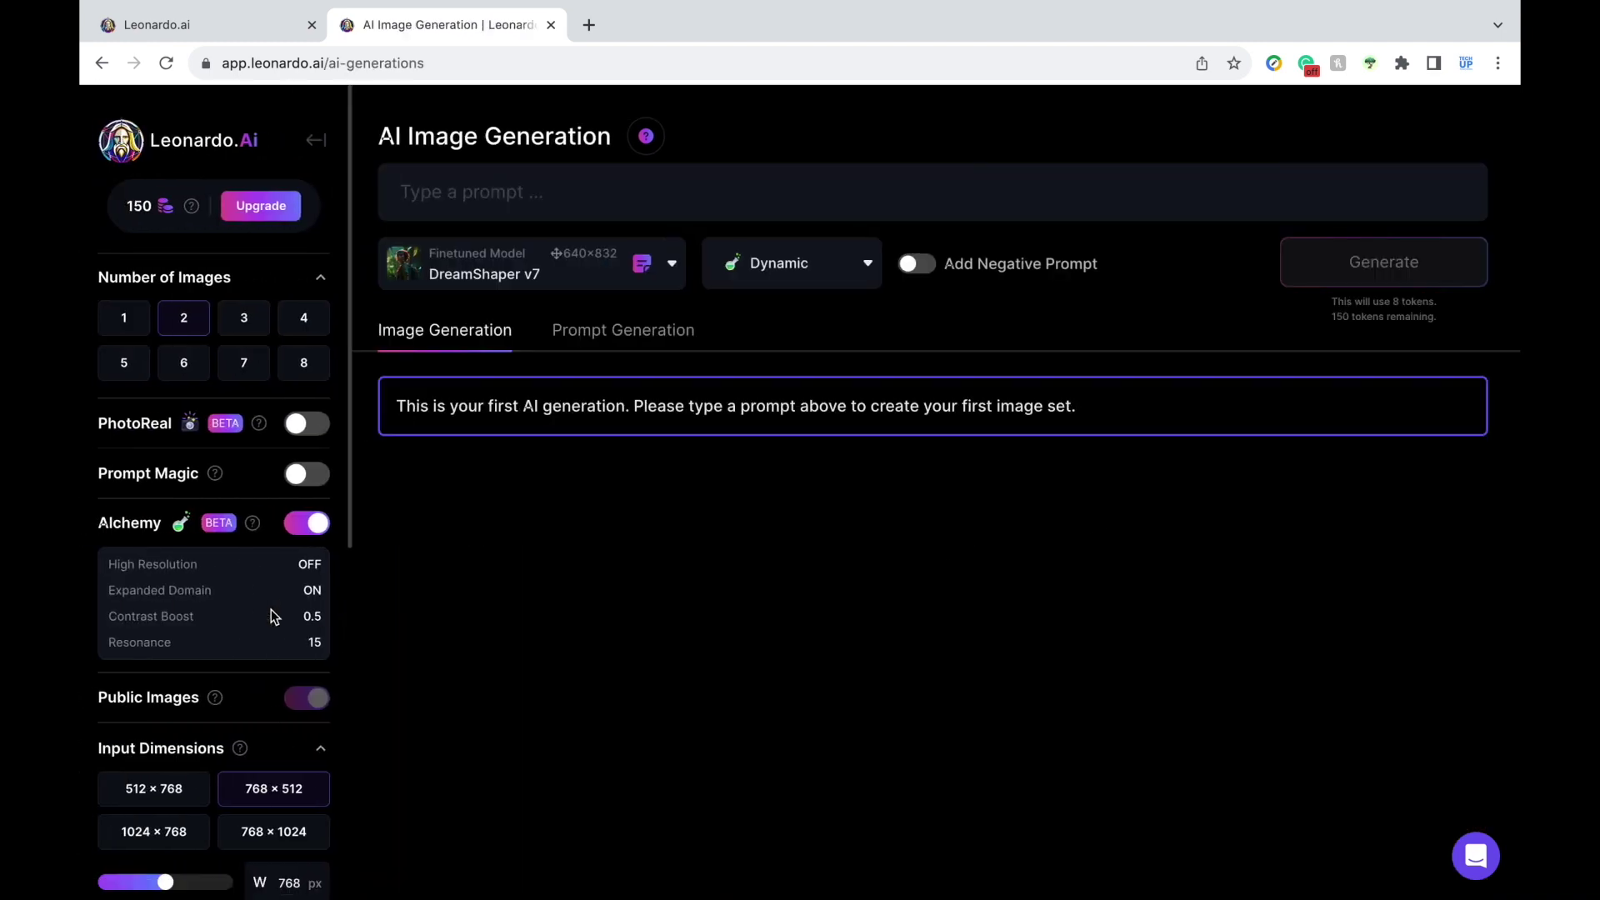
left_click(510, 188)
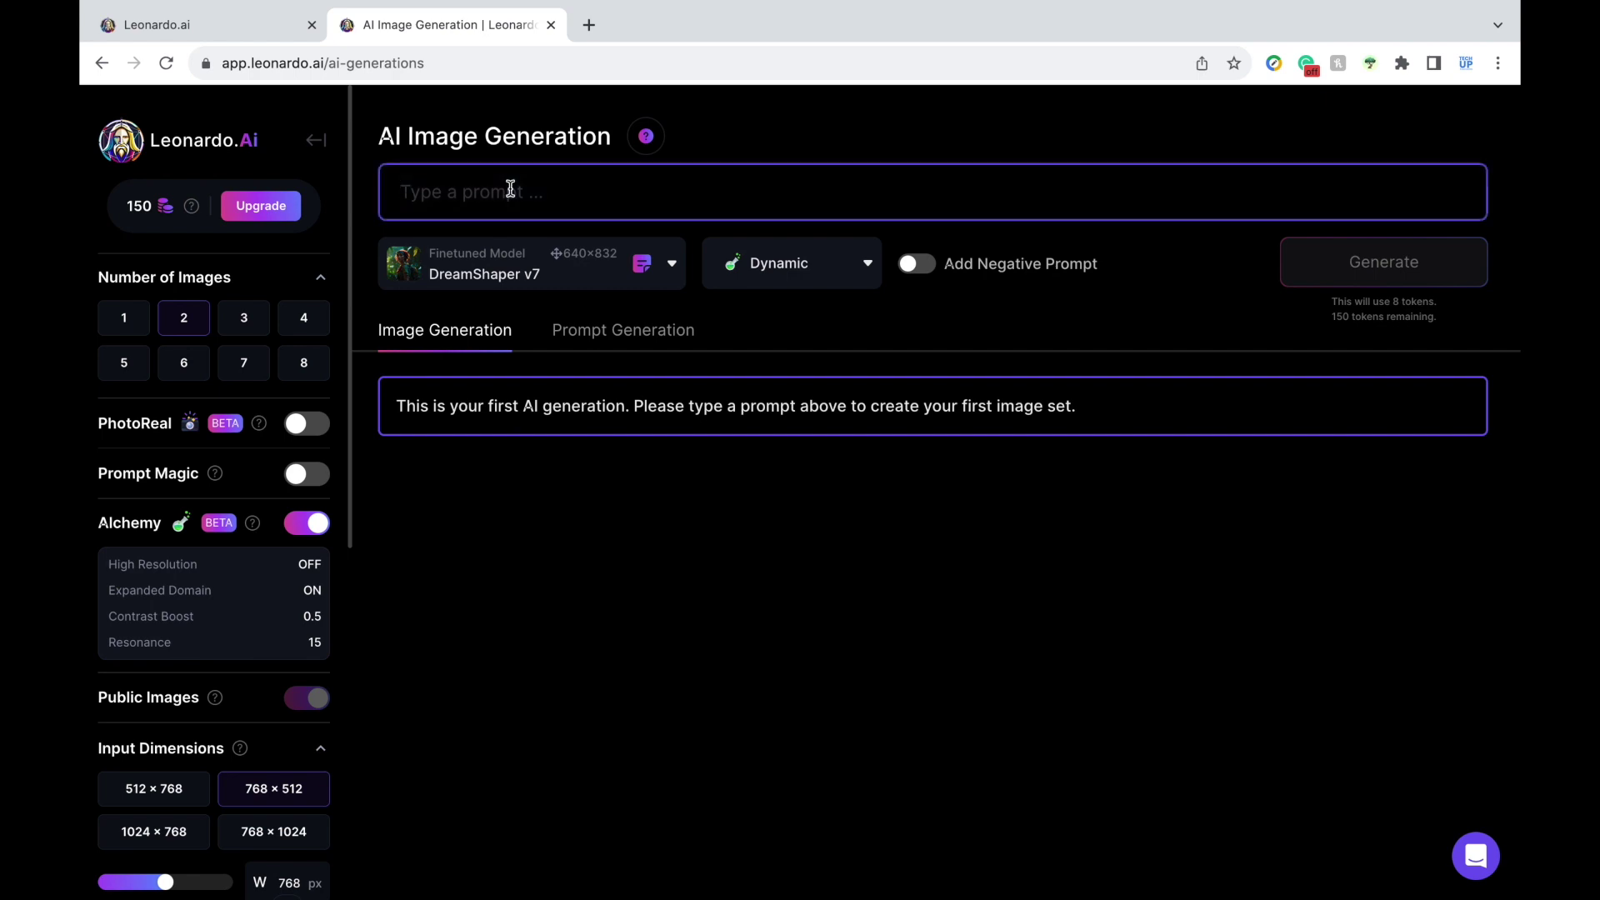
type("cute little r")
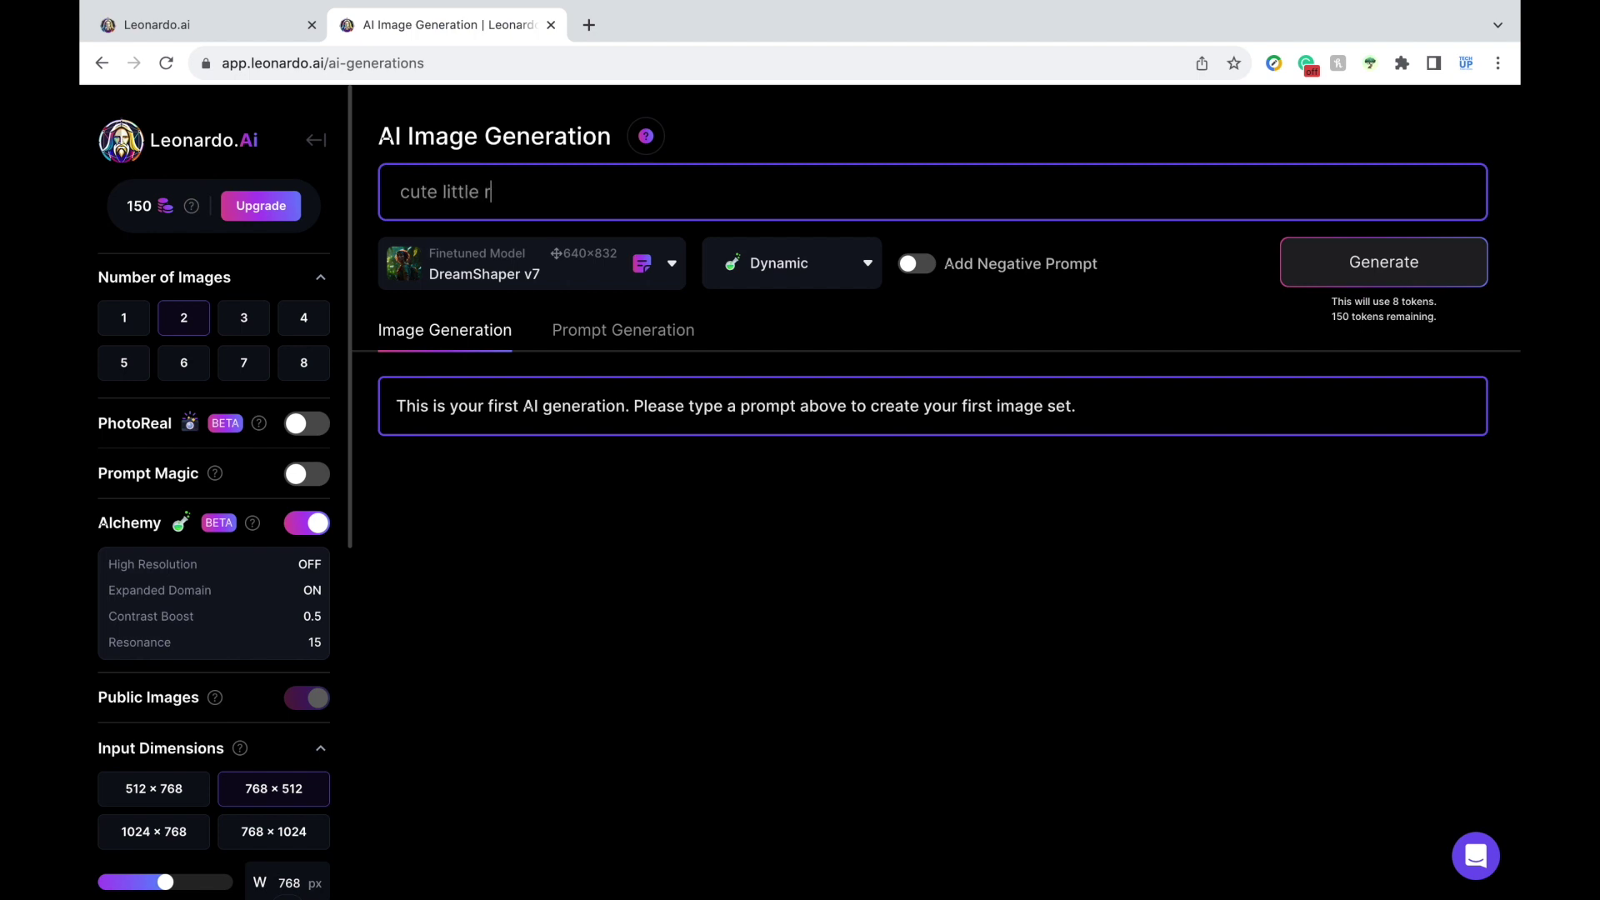
type("accoon reading a book")
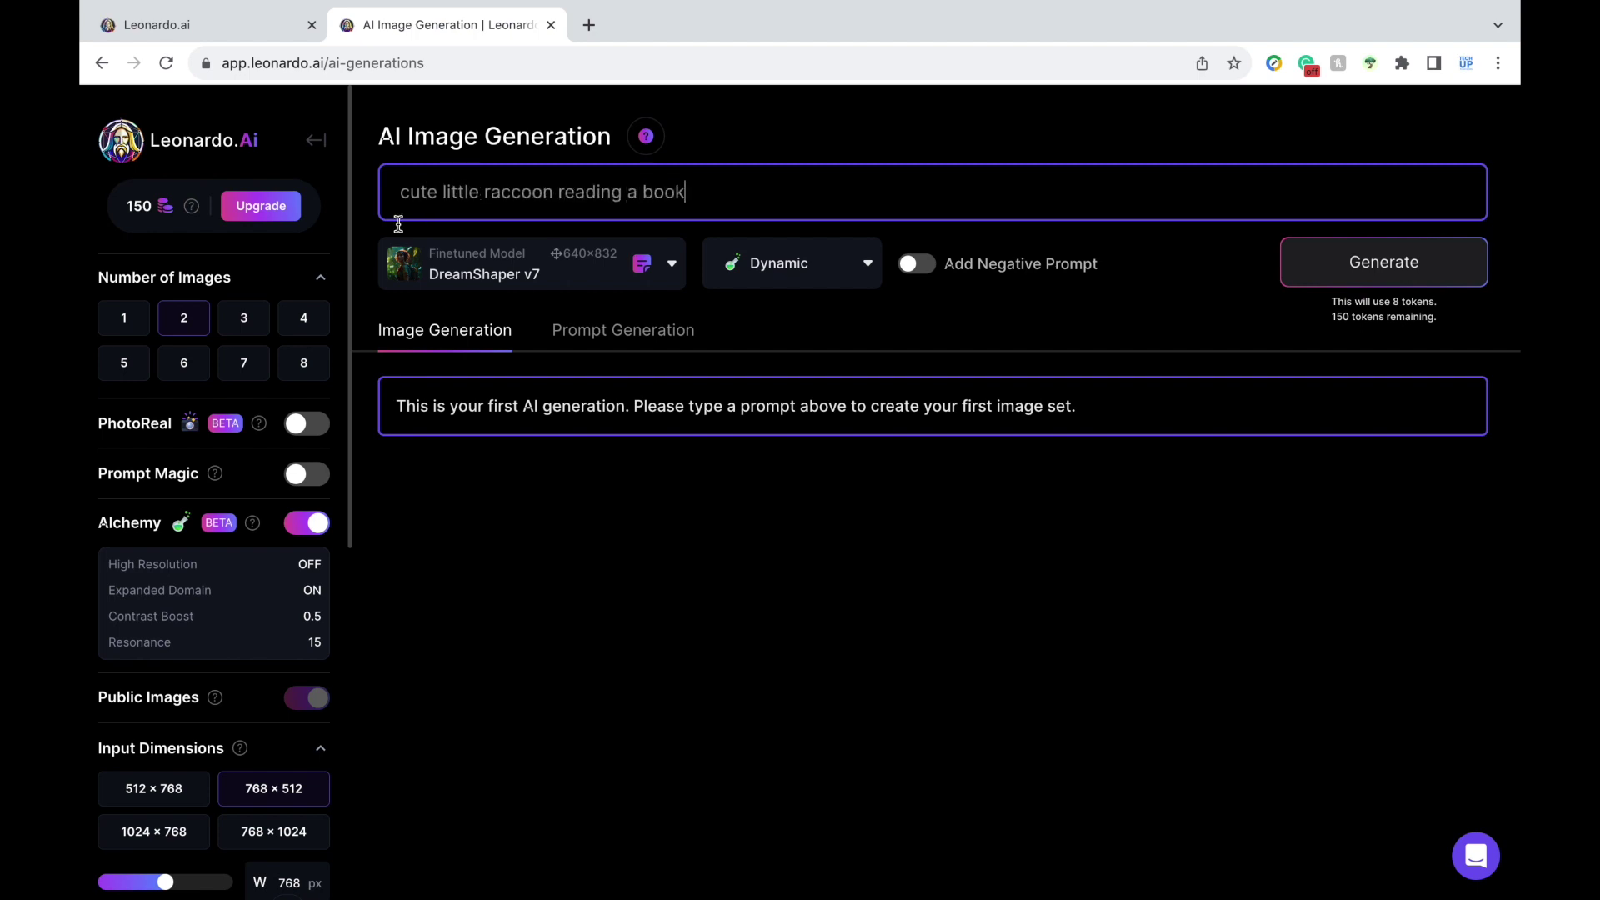
left_click(664, 276)
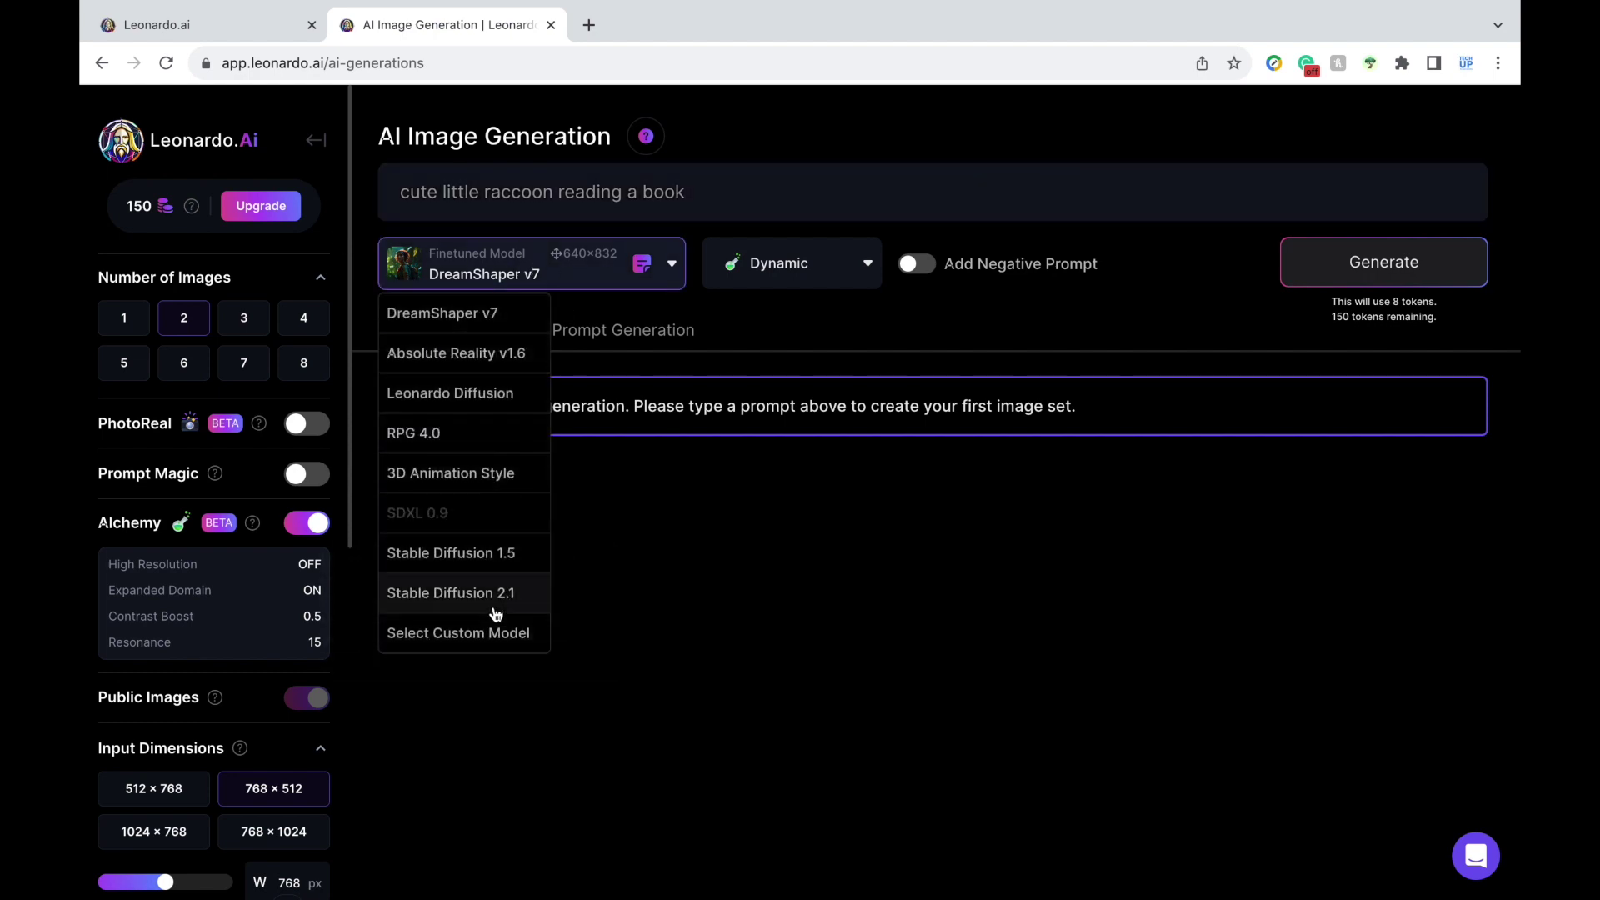
Step: Generate two 512 × 768 raccoon images using 3D Animation Style with the Dynamic preset
left_click(510, 479)
left_click(801, 283)
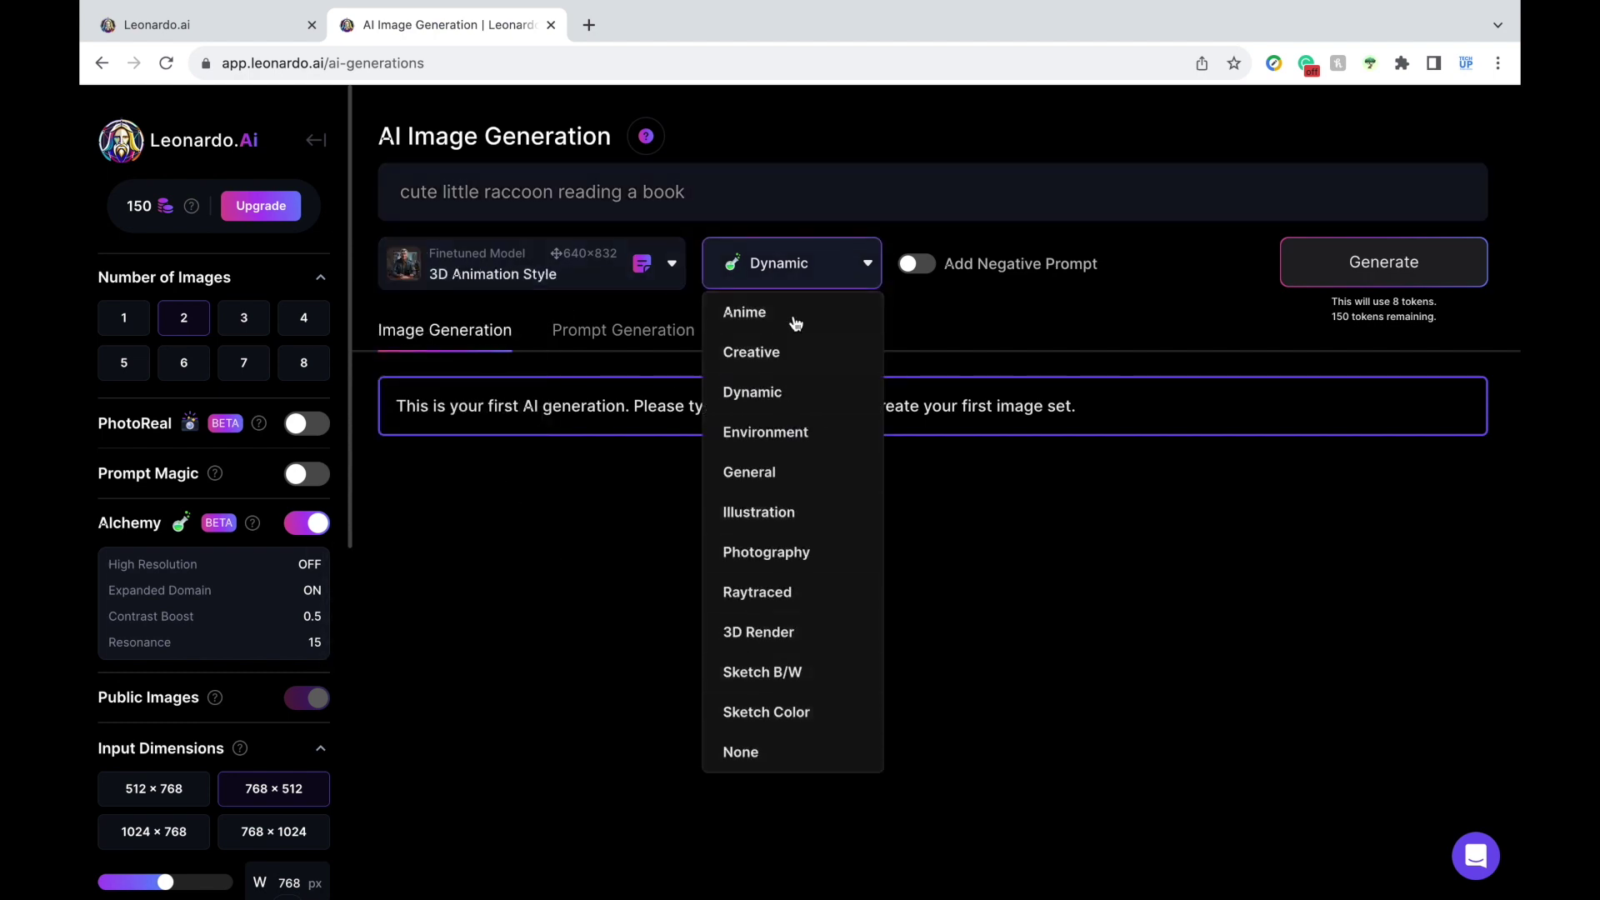
left_click(811, 262)
scroll(332, 357, "down", 2)
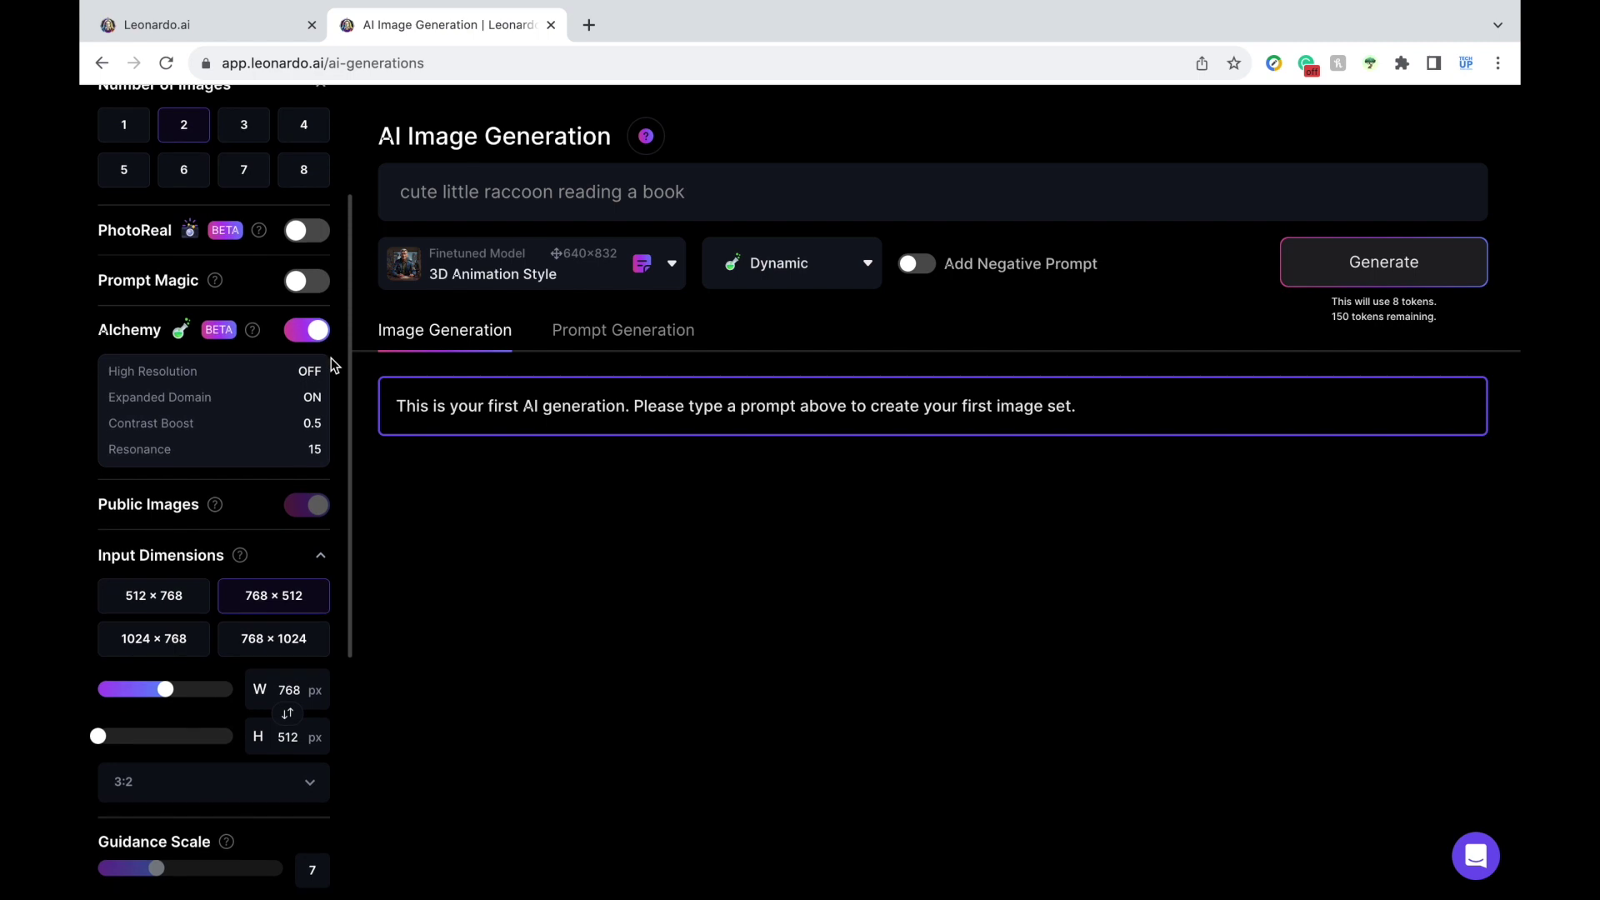
scroll(332, 358, "down", 3)
left_click(181, 315)
scroll(340, 483, "down", 2)
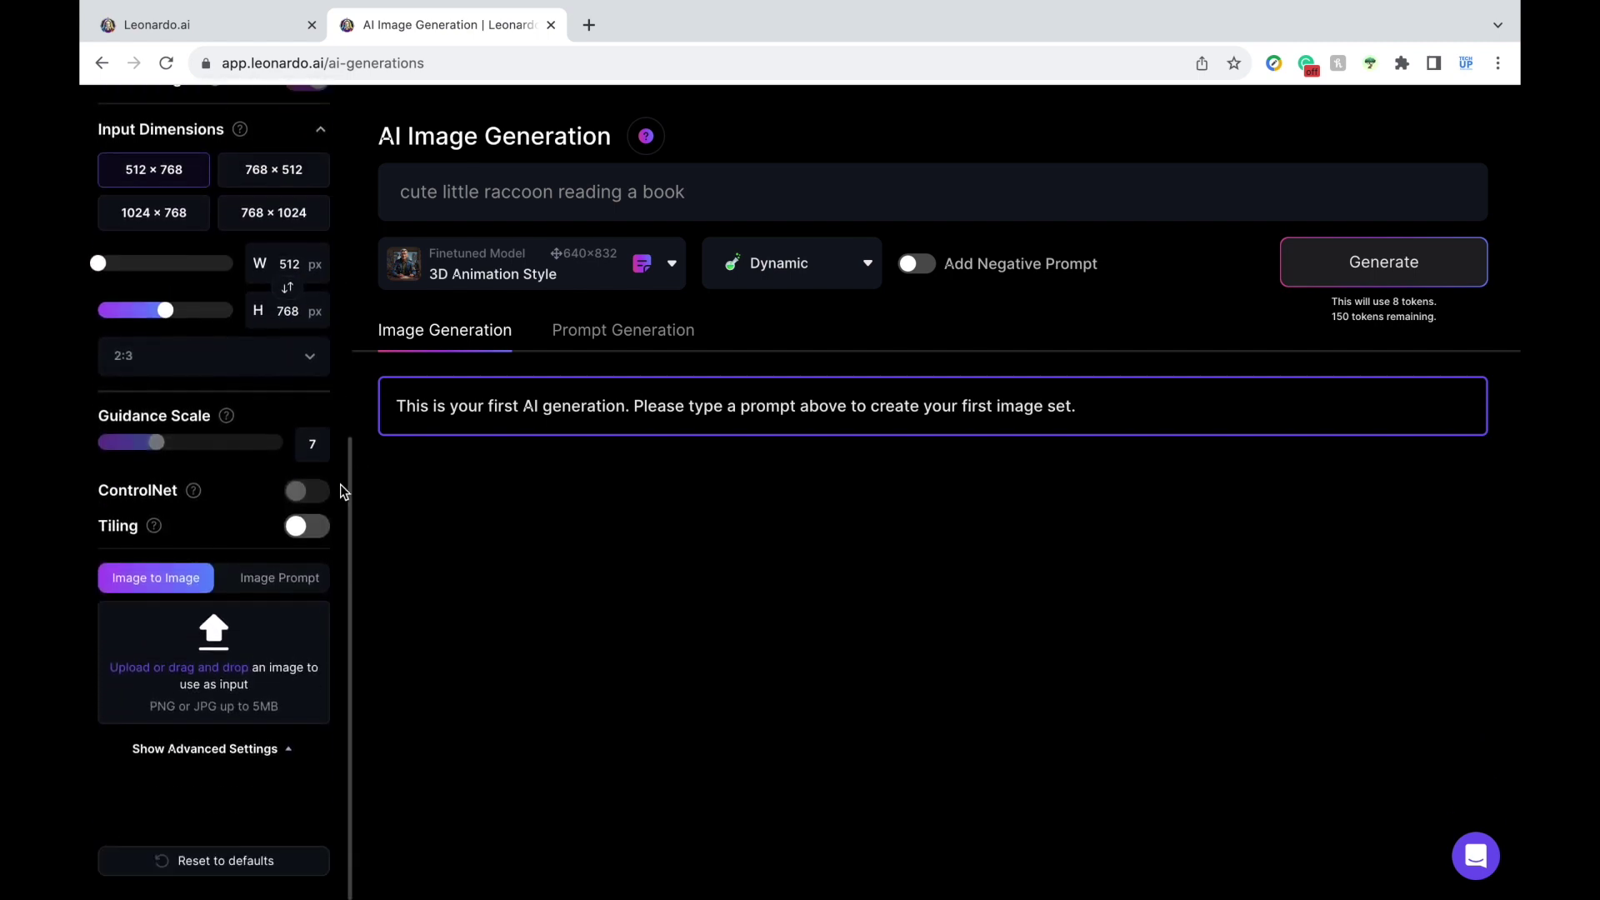
scroll(340, 483, "up", 7)
left_click(1403, 259)
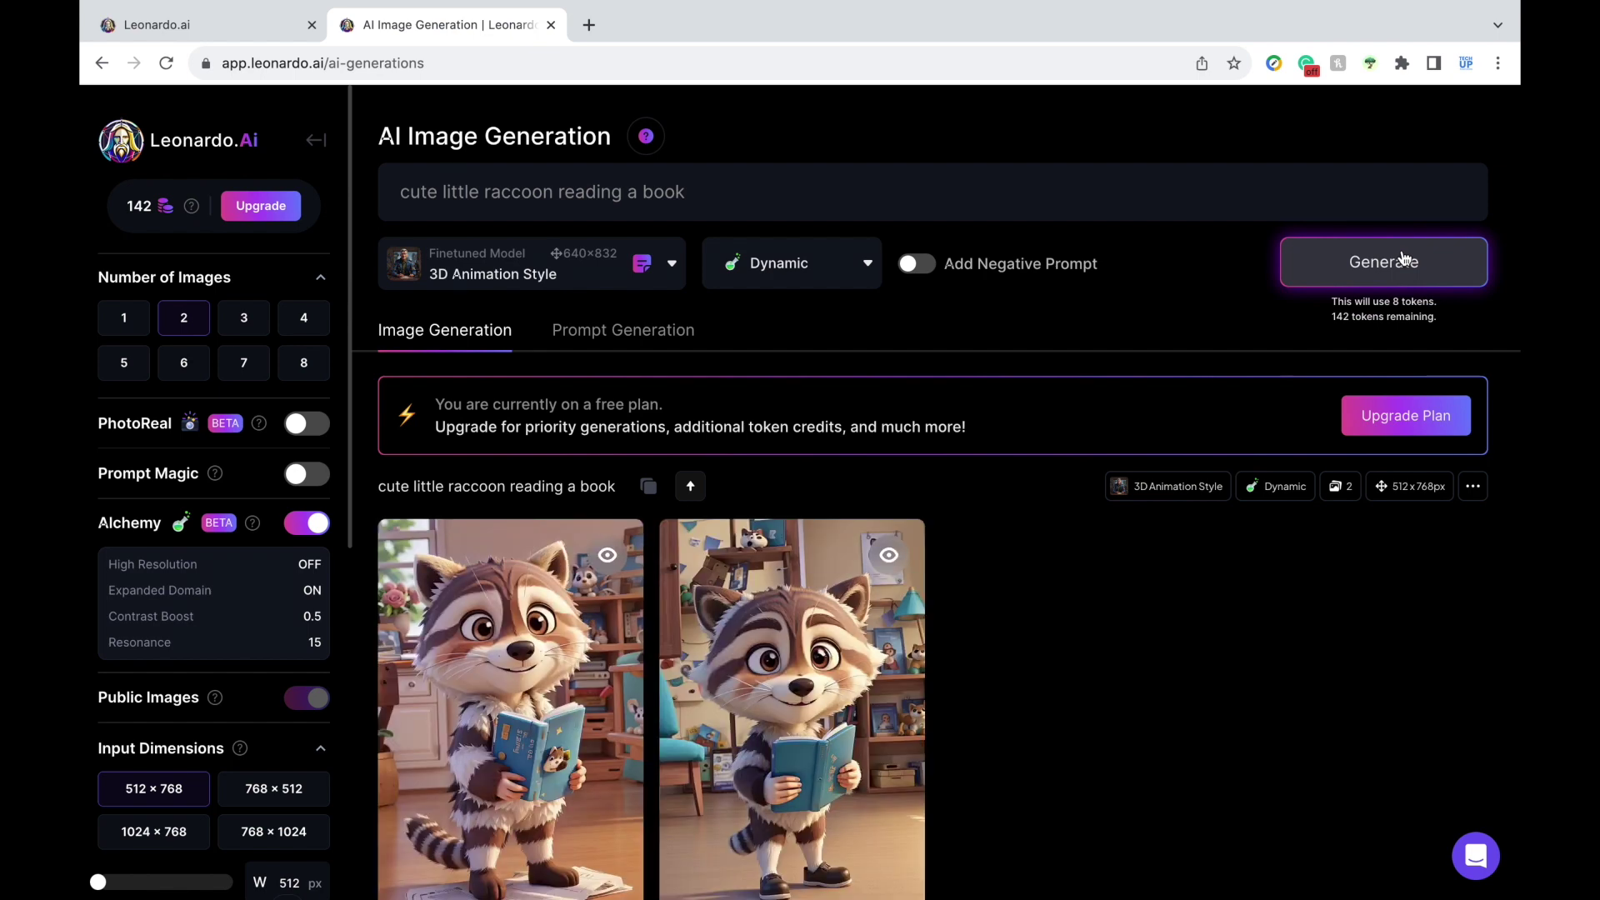
Step: View both raccoon images full size, then select the old raccoon prompt
mouse_move(548, 685)
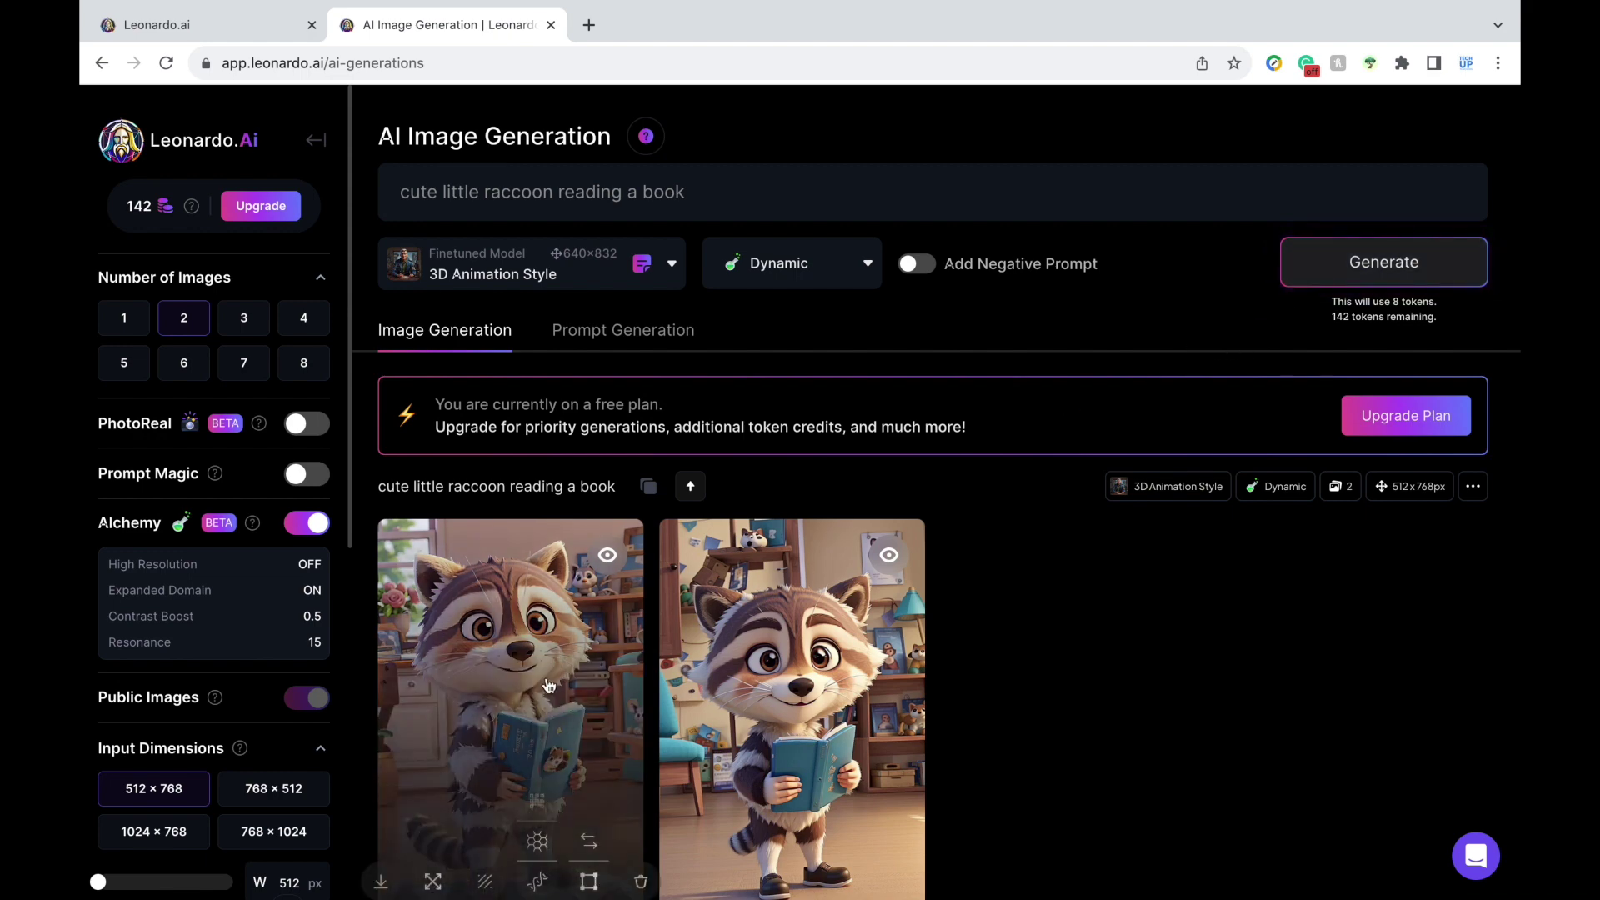
left_click(557, 685)
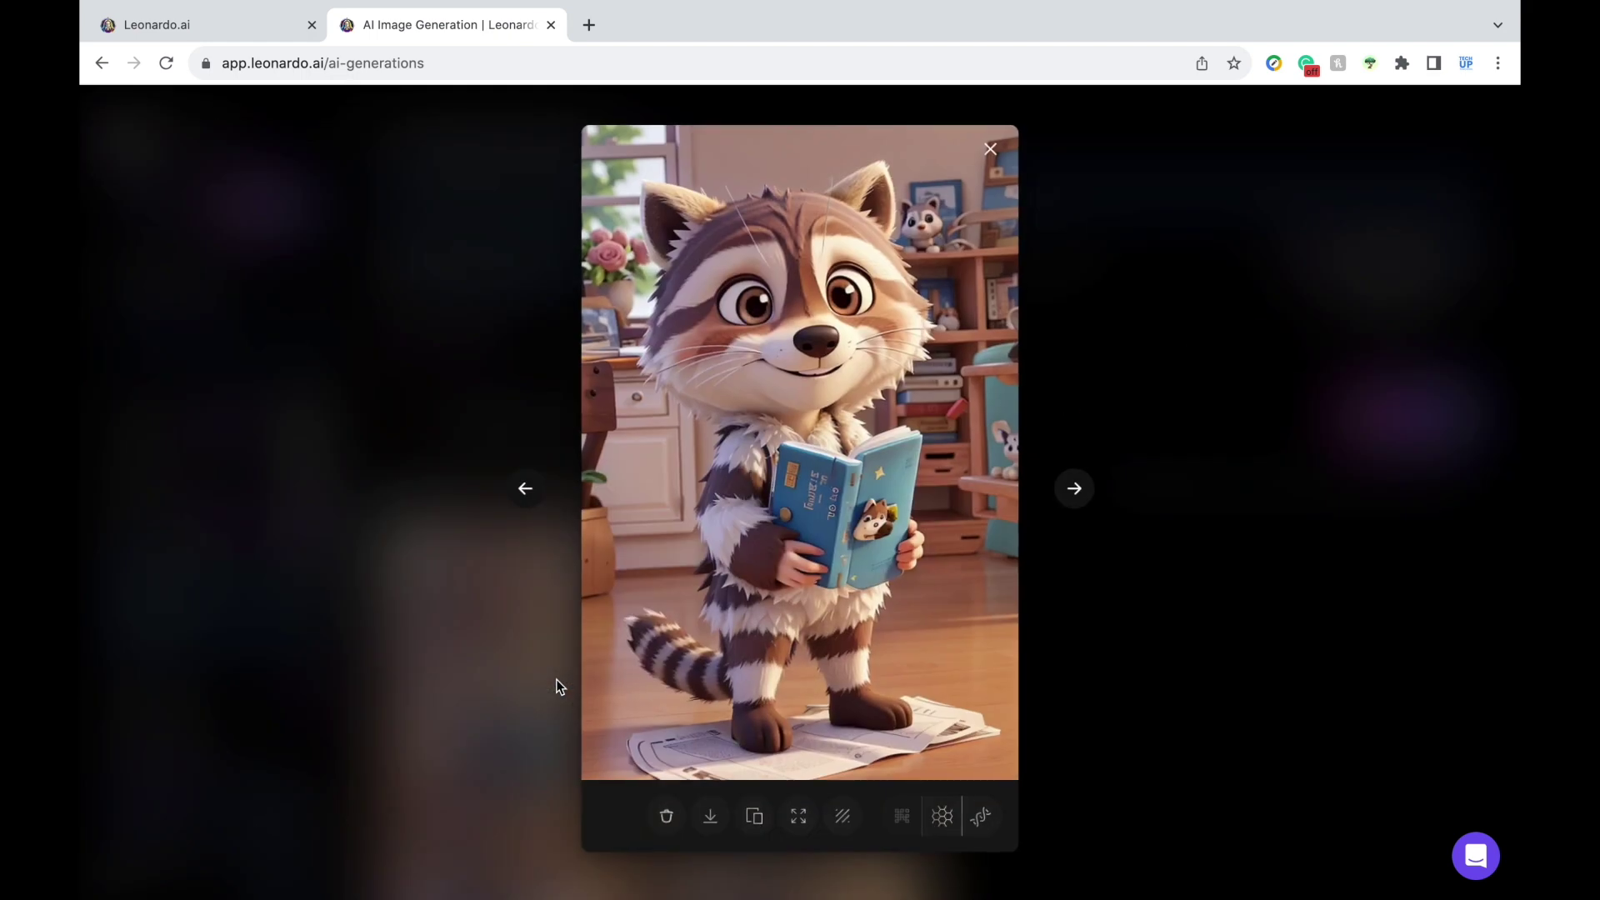
left_click(1084, 491)
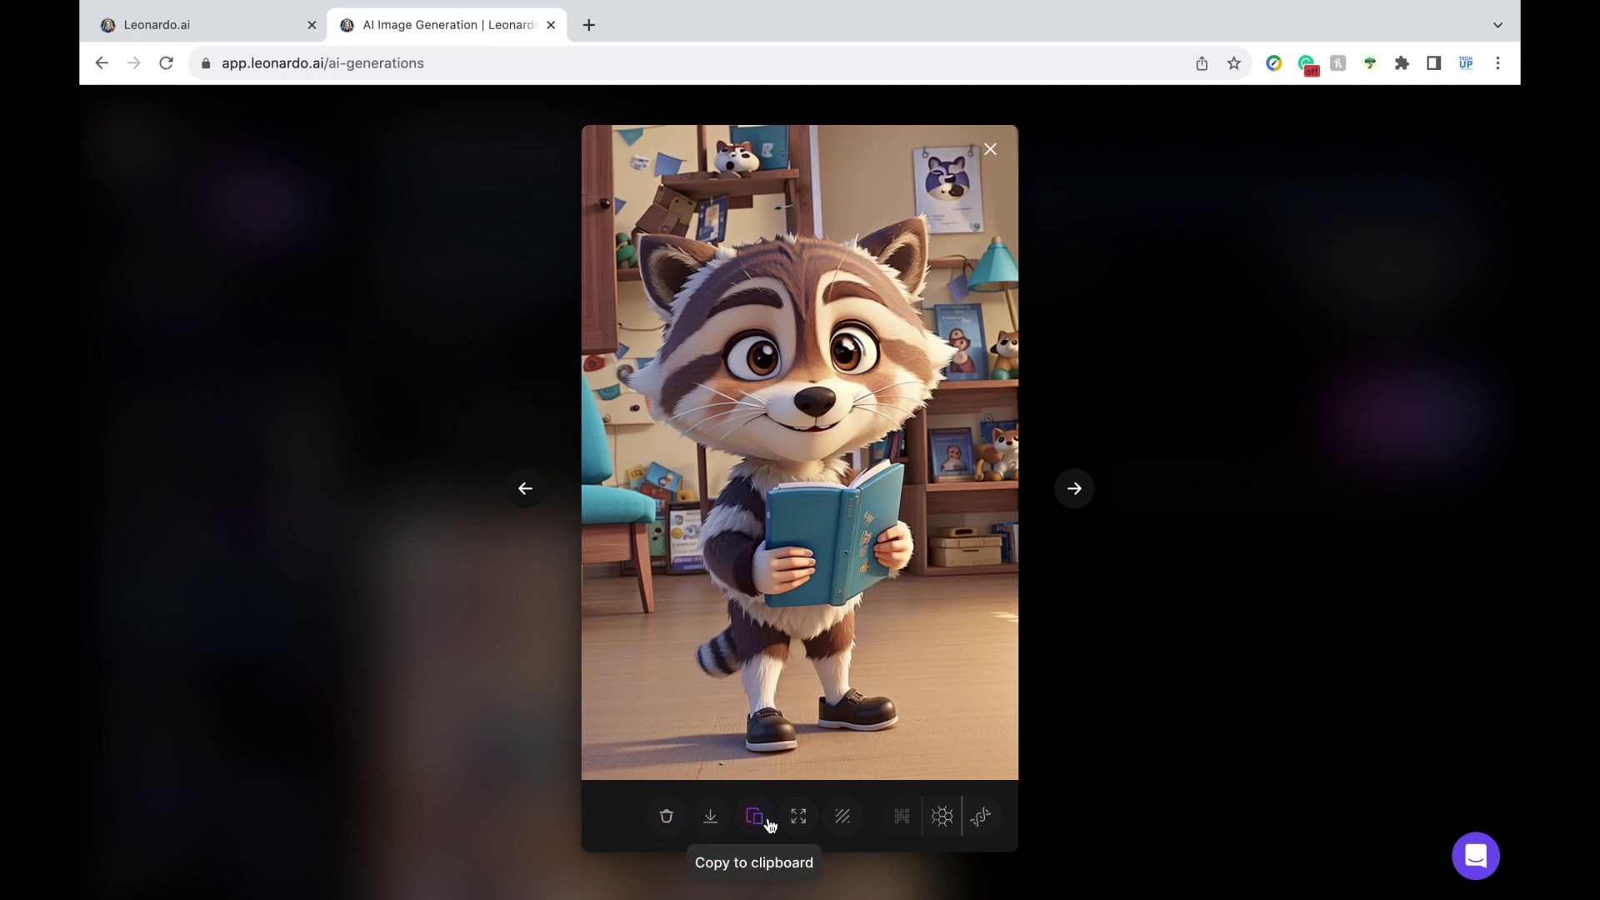
left_click(989, 149)
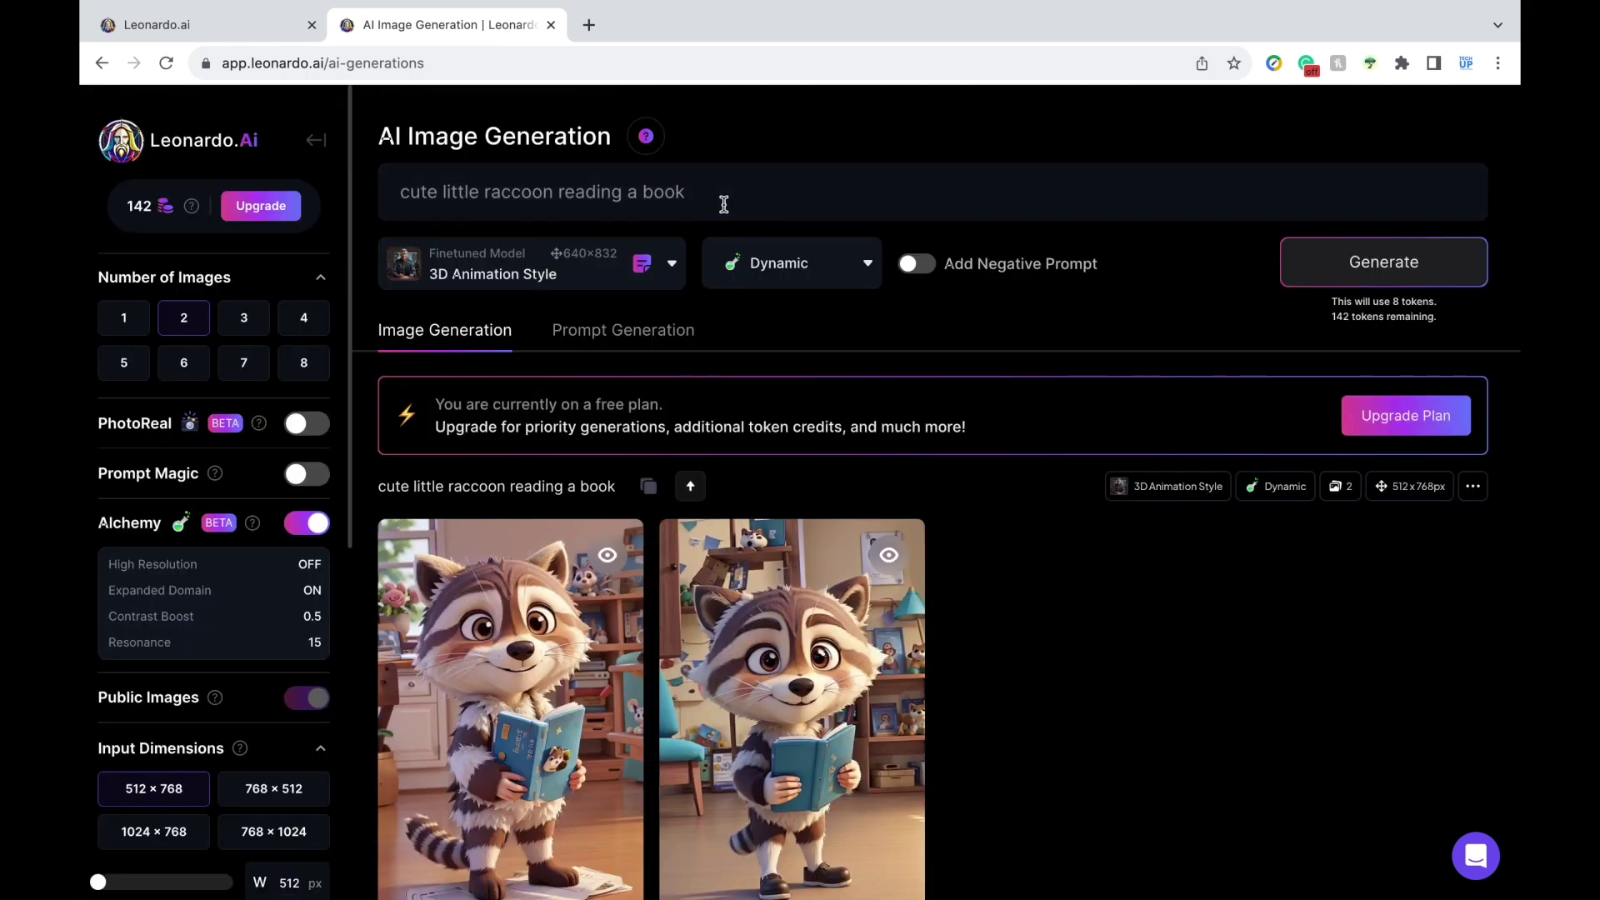
double_click(723, 204)
Step: Replace the prompt with the brave-hero alien-planet illustration and generate using DreamShaper v7
key("ctrl+a")
key("BackSpace")
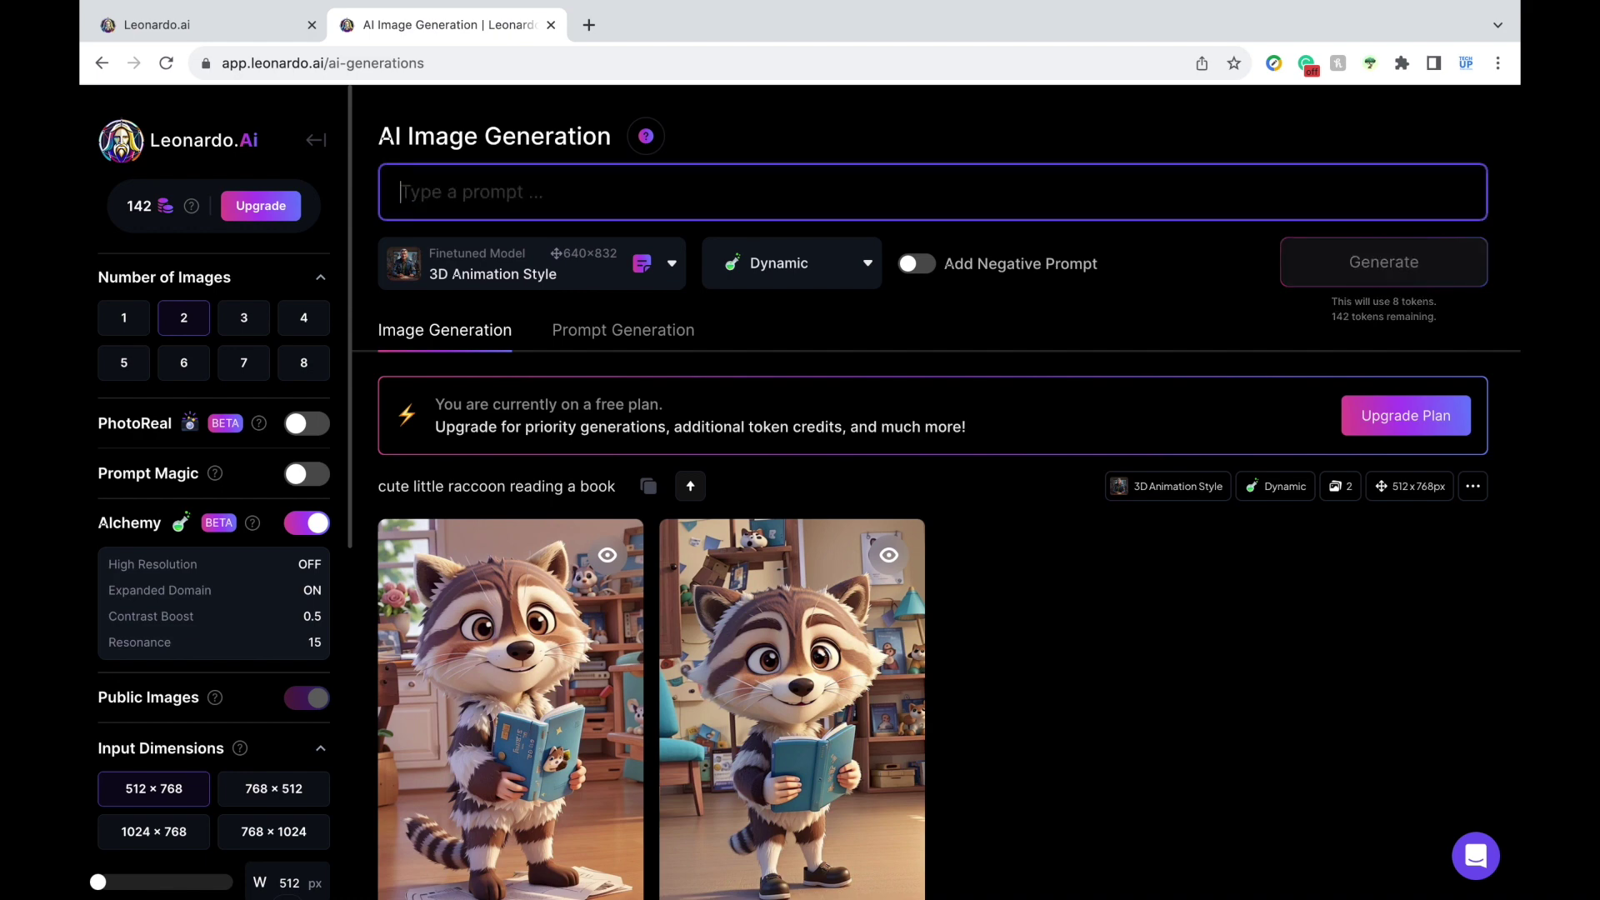
type("illustration of a bra")
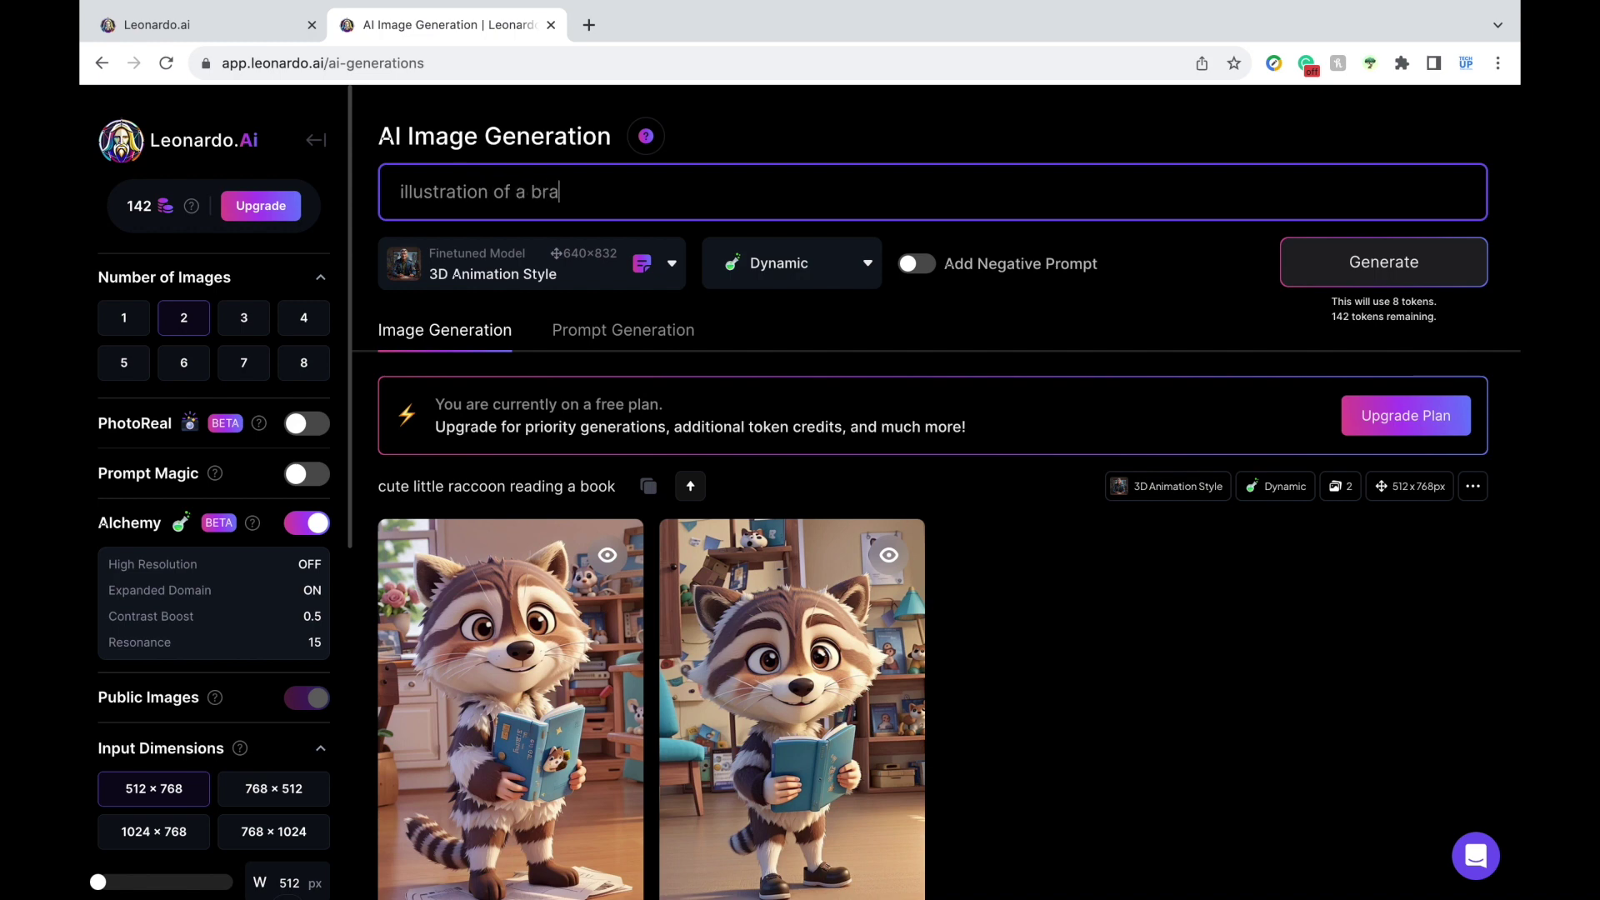
type("ve hero exploring an alien planet, surrounded by bizarre flora and fauna, the astronaut's helmet reflecting the alien landscape, conveying a ")
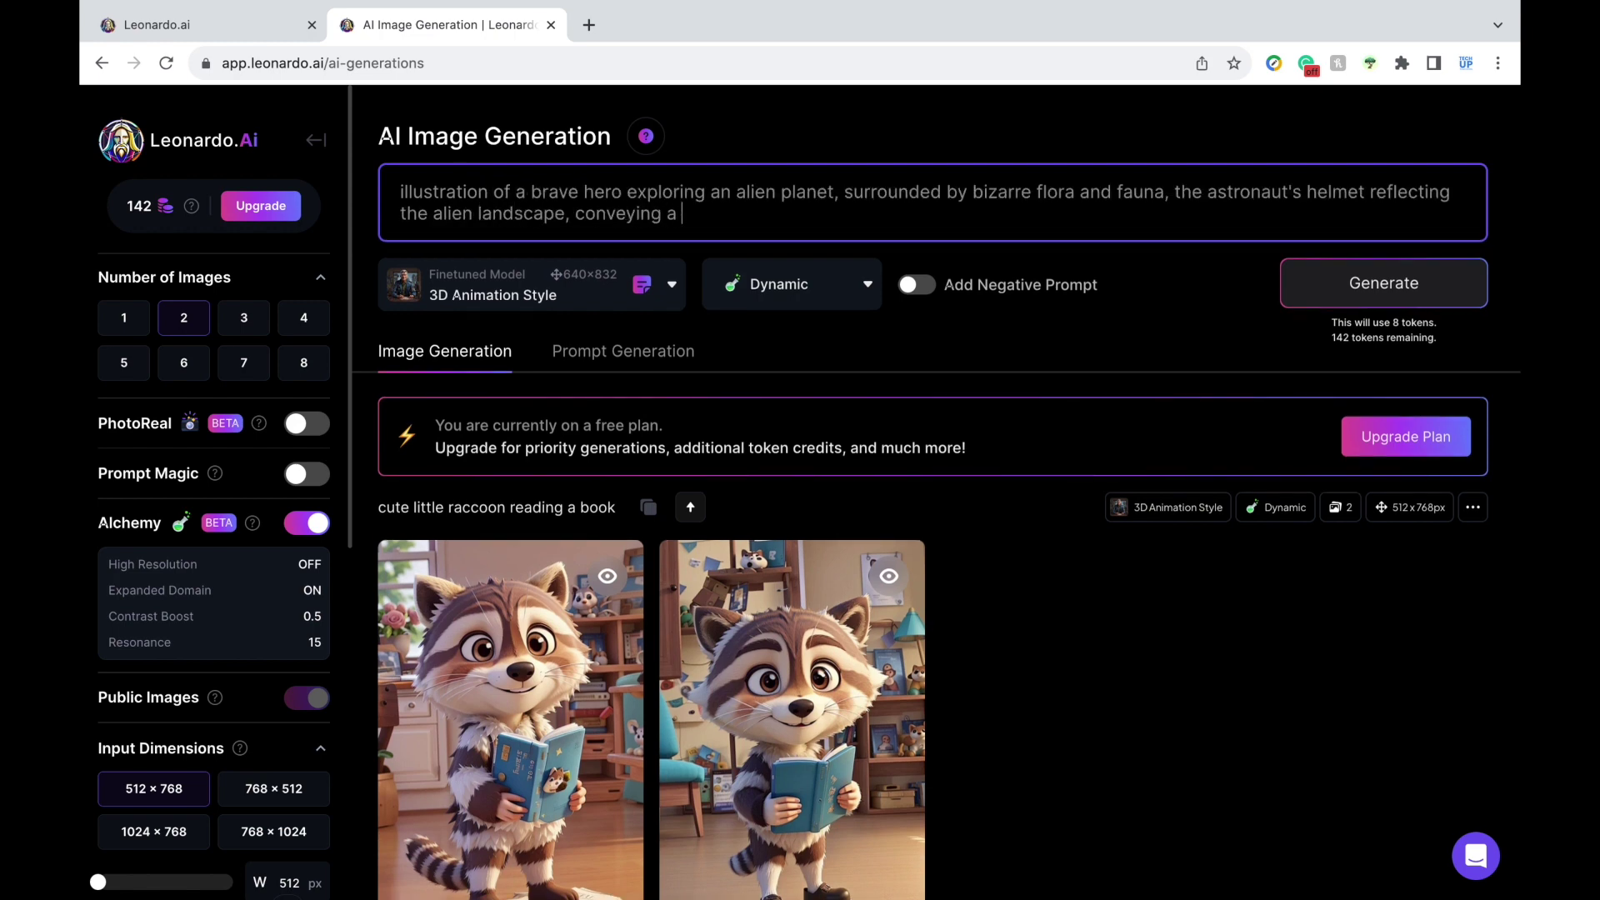
type("sense of wonder and discovery, using v")
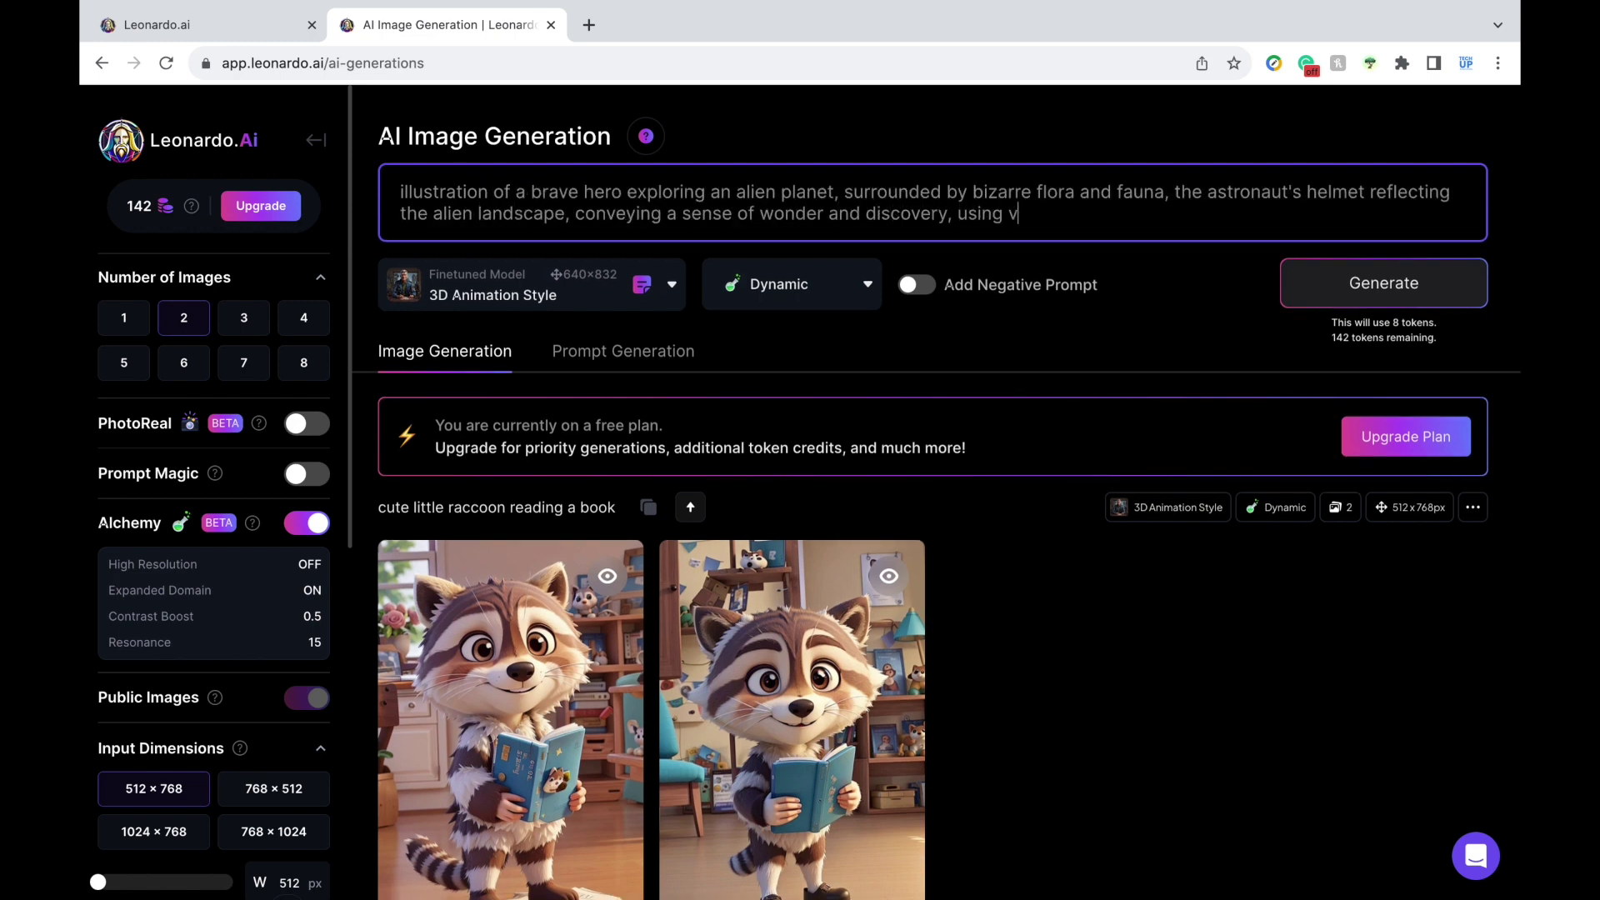
type("ibrant colors")
left_click(637, 296)
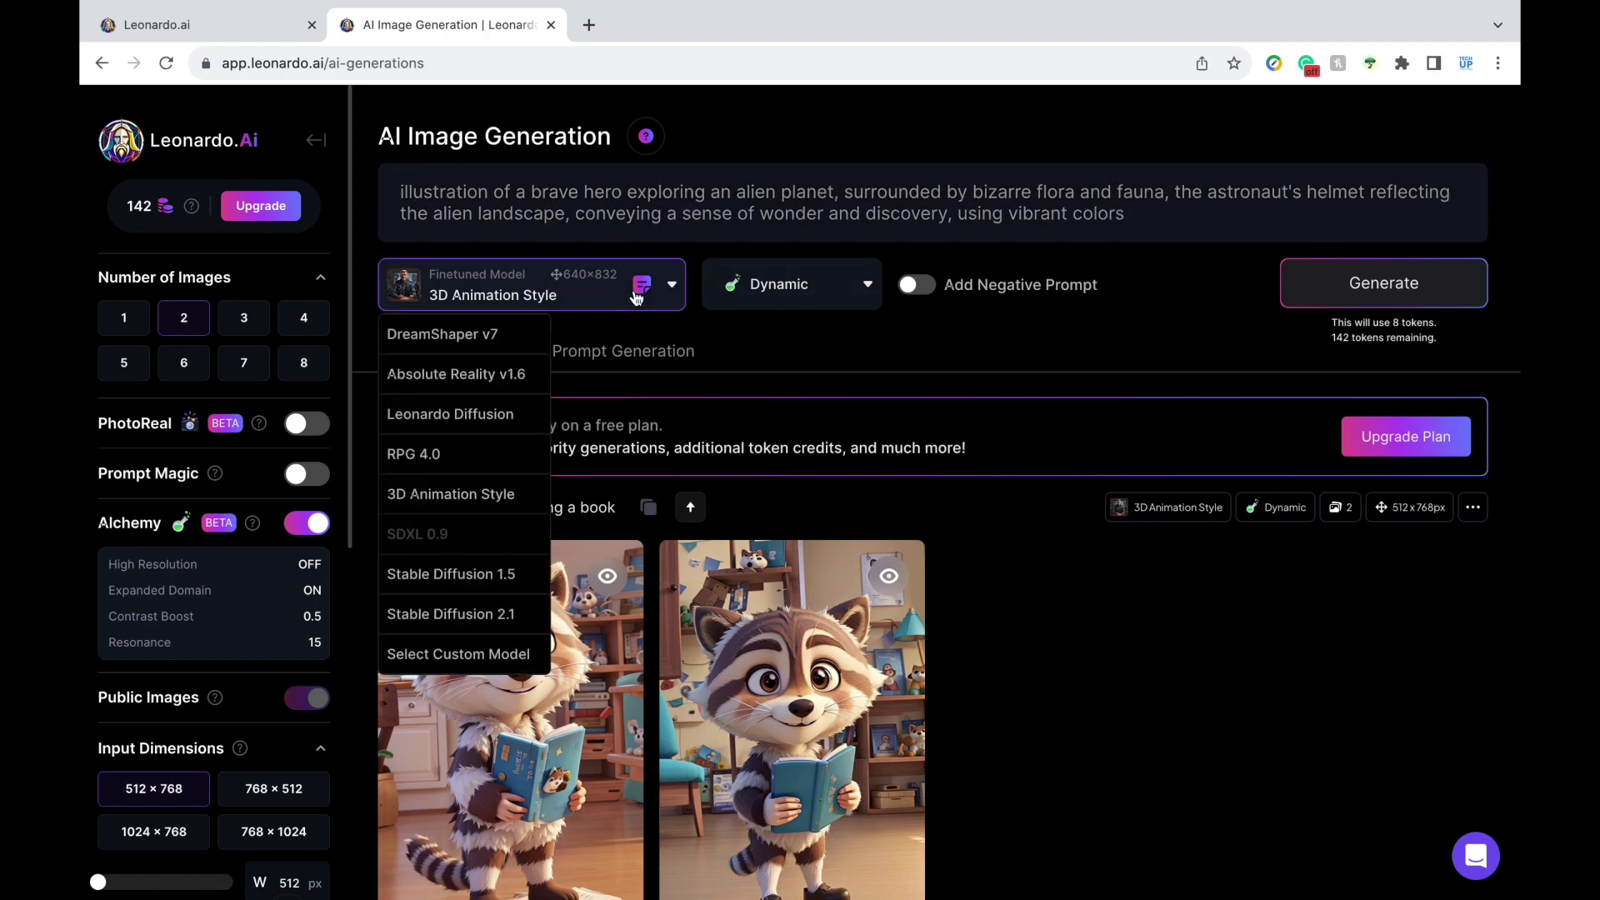
left_click(483, 335)
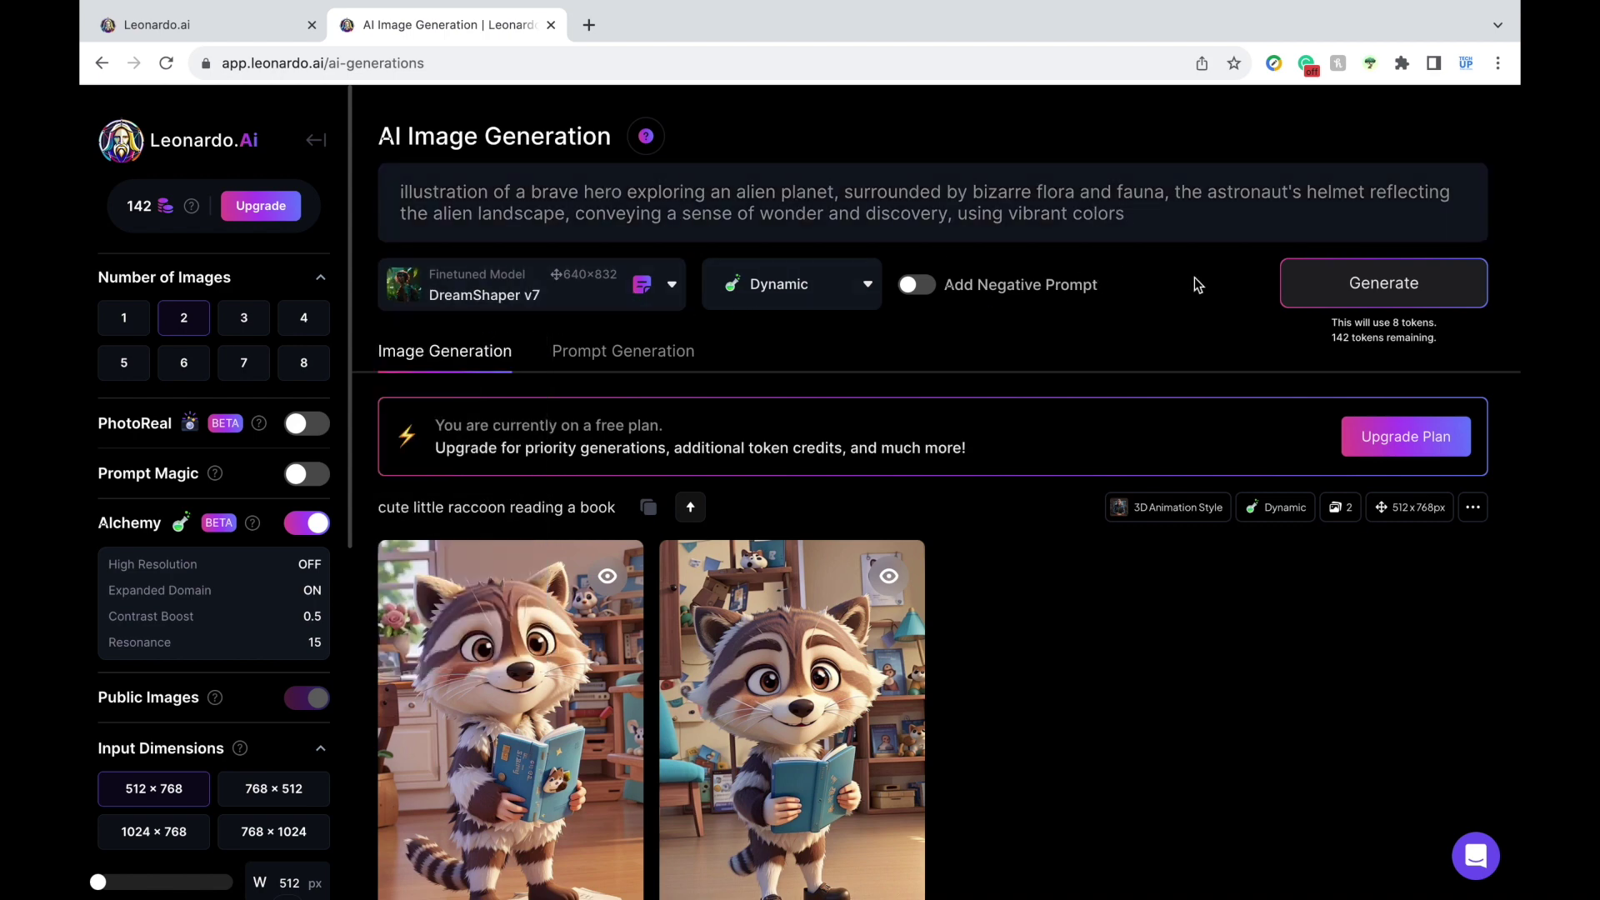
left_click(1366, 287)
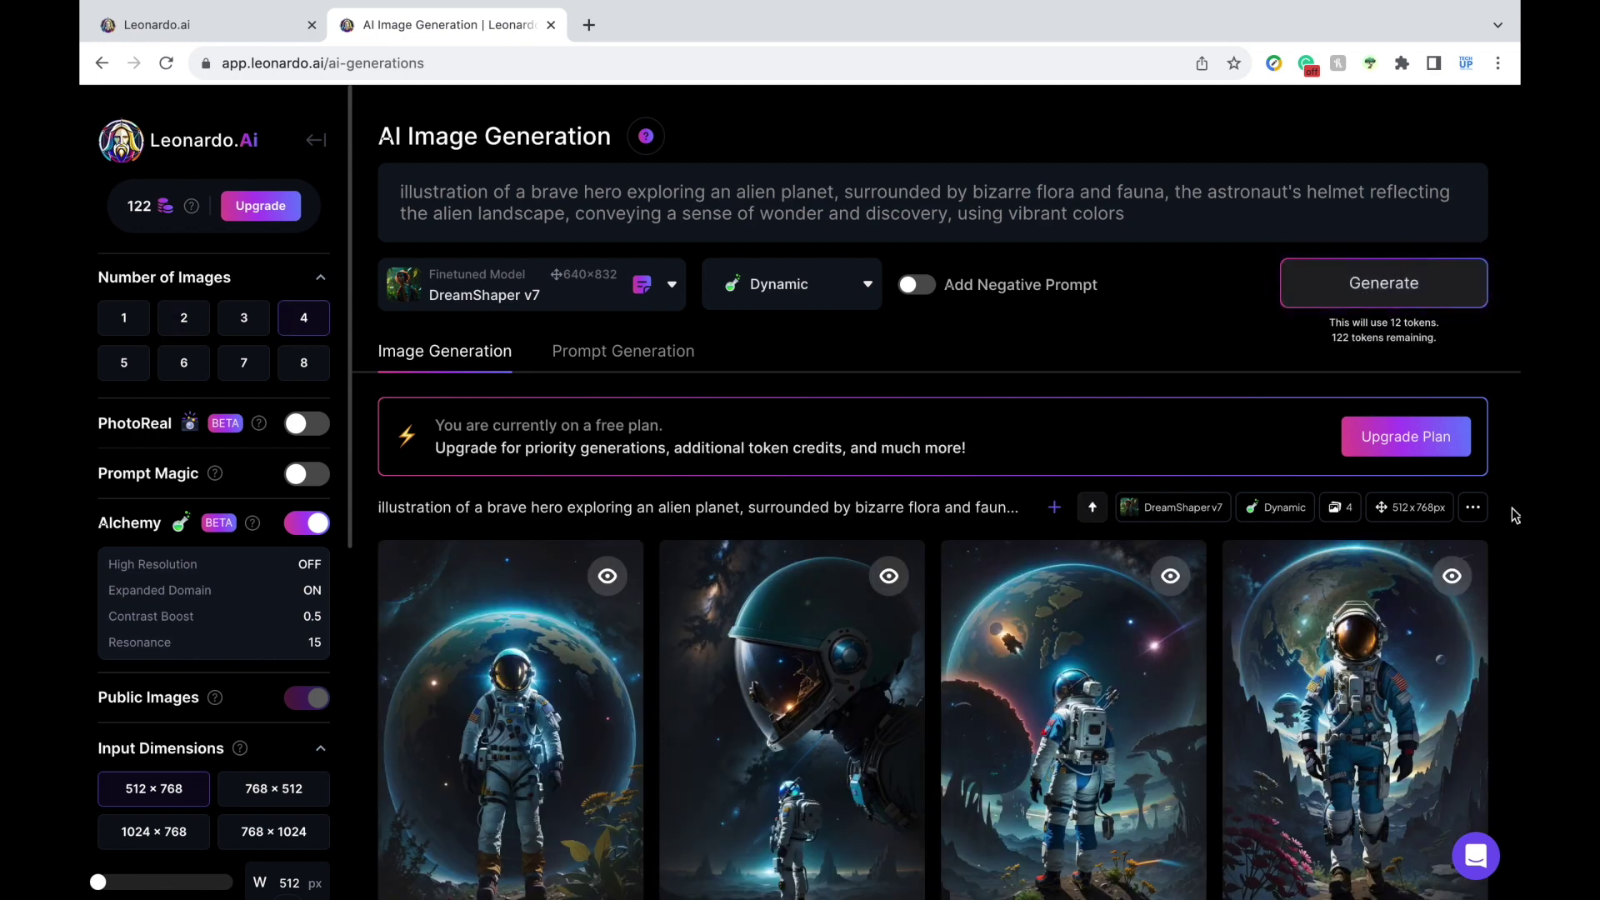
scroll(1516, 525, "down", 3)
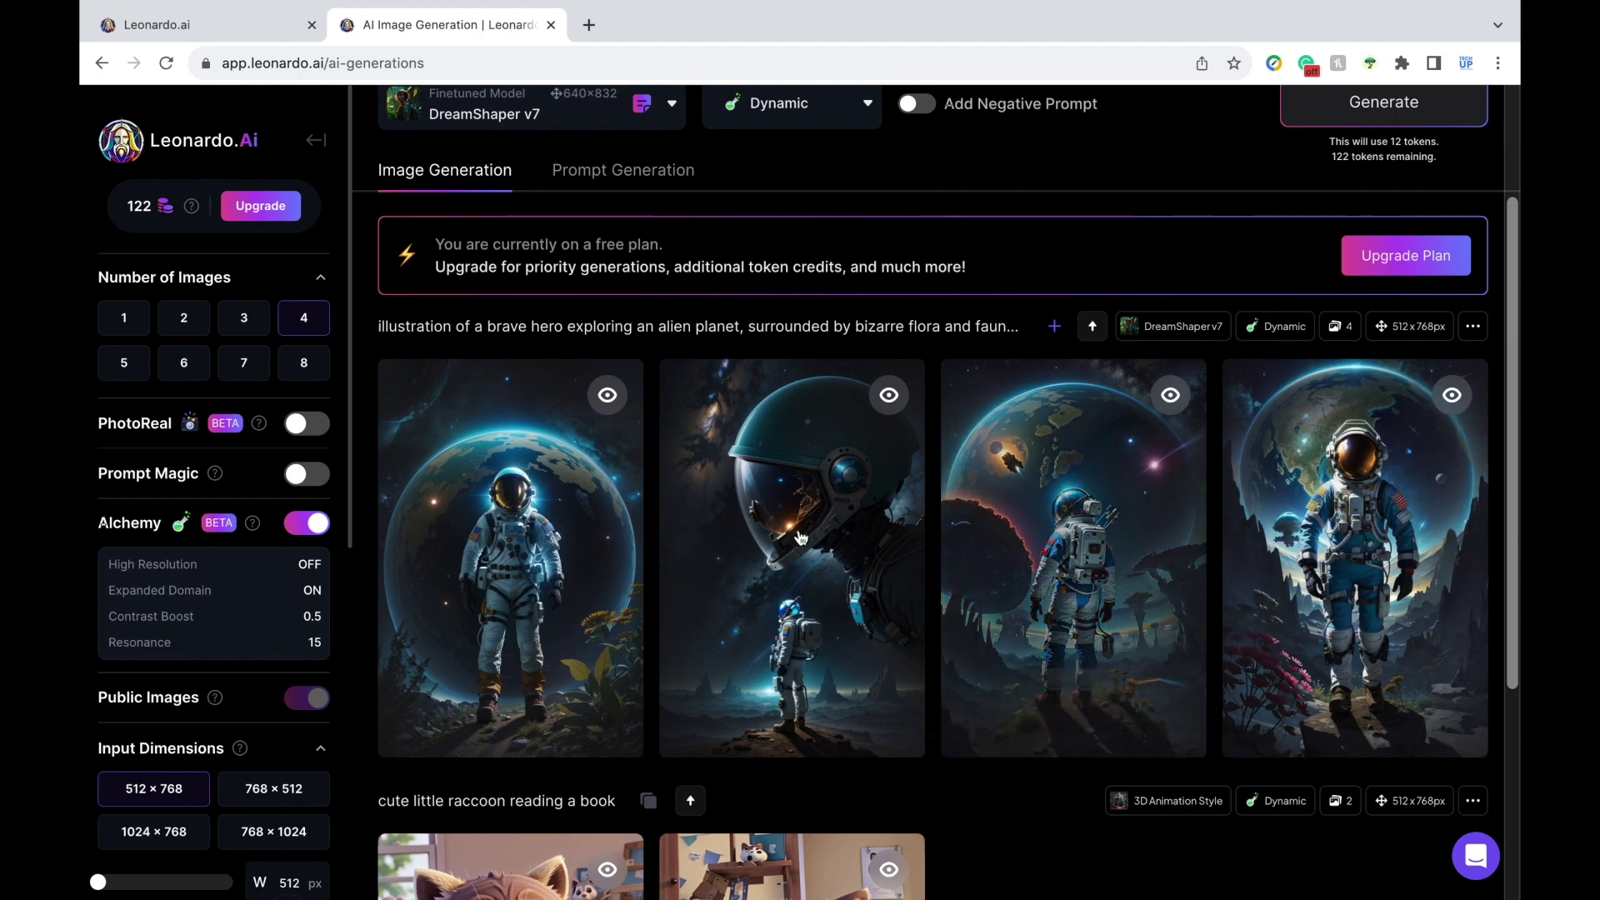
left_click(538, 600)
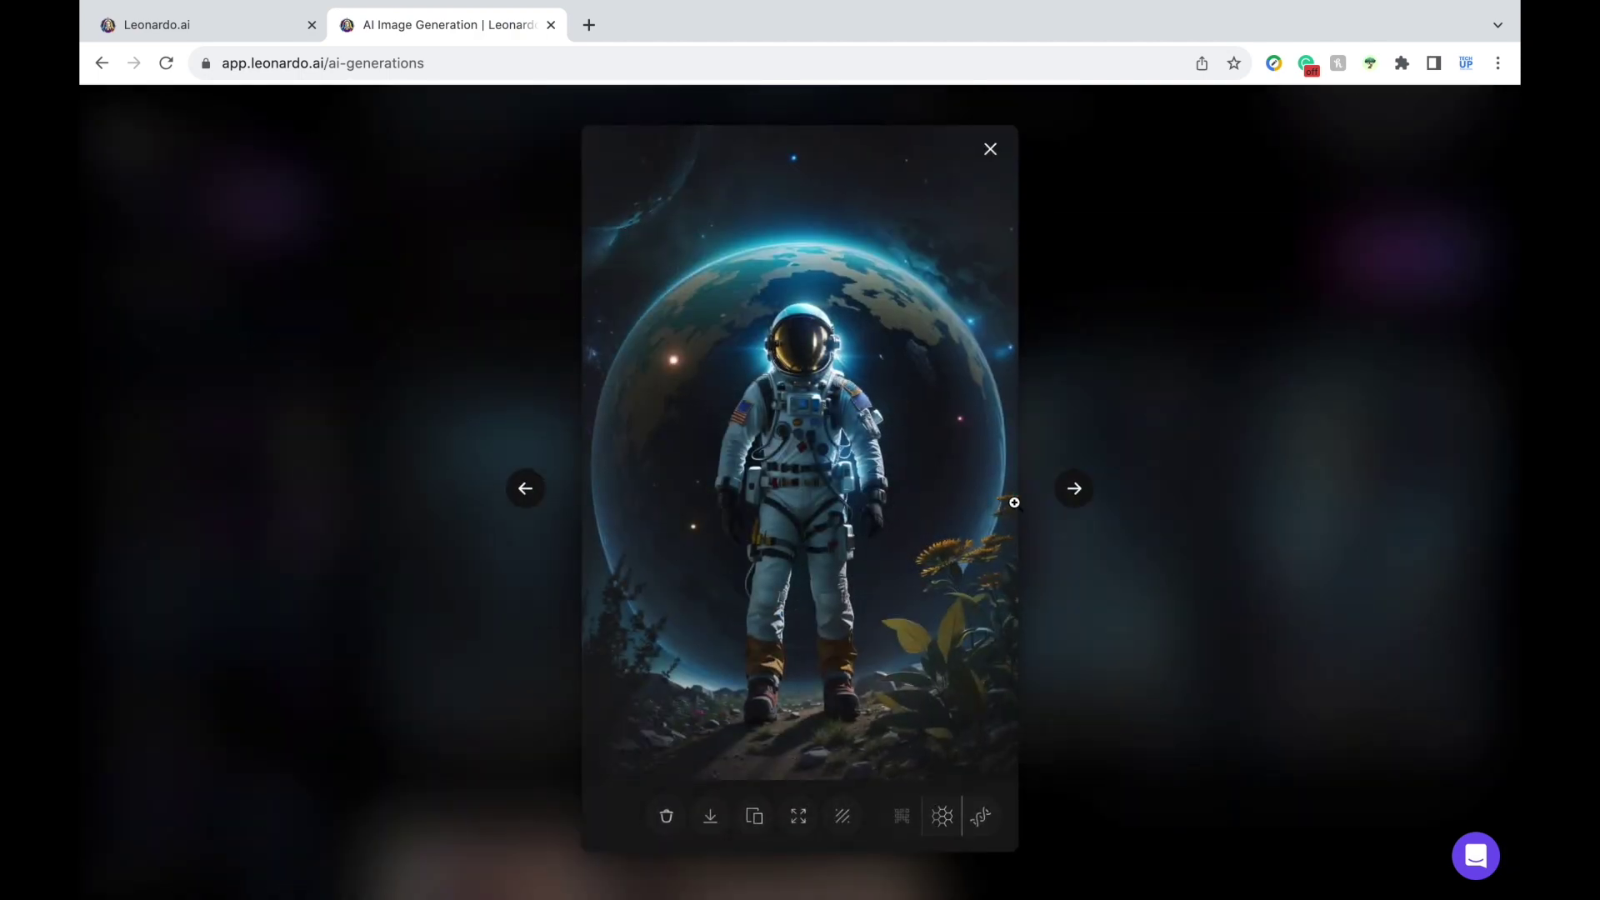
left_click(1074, 491)
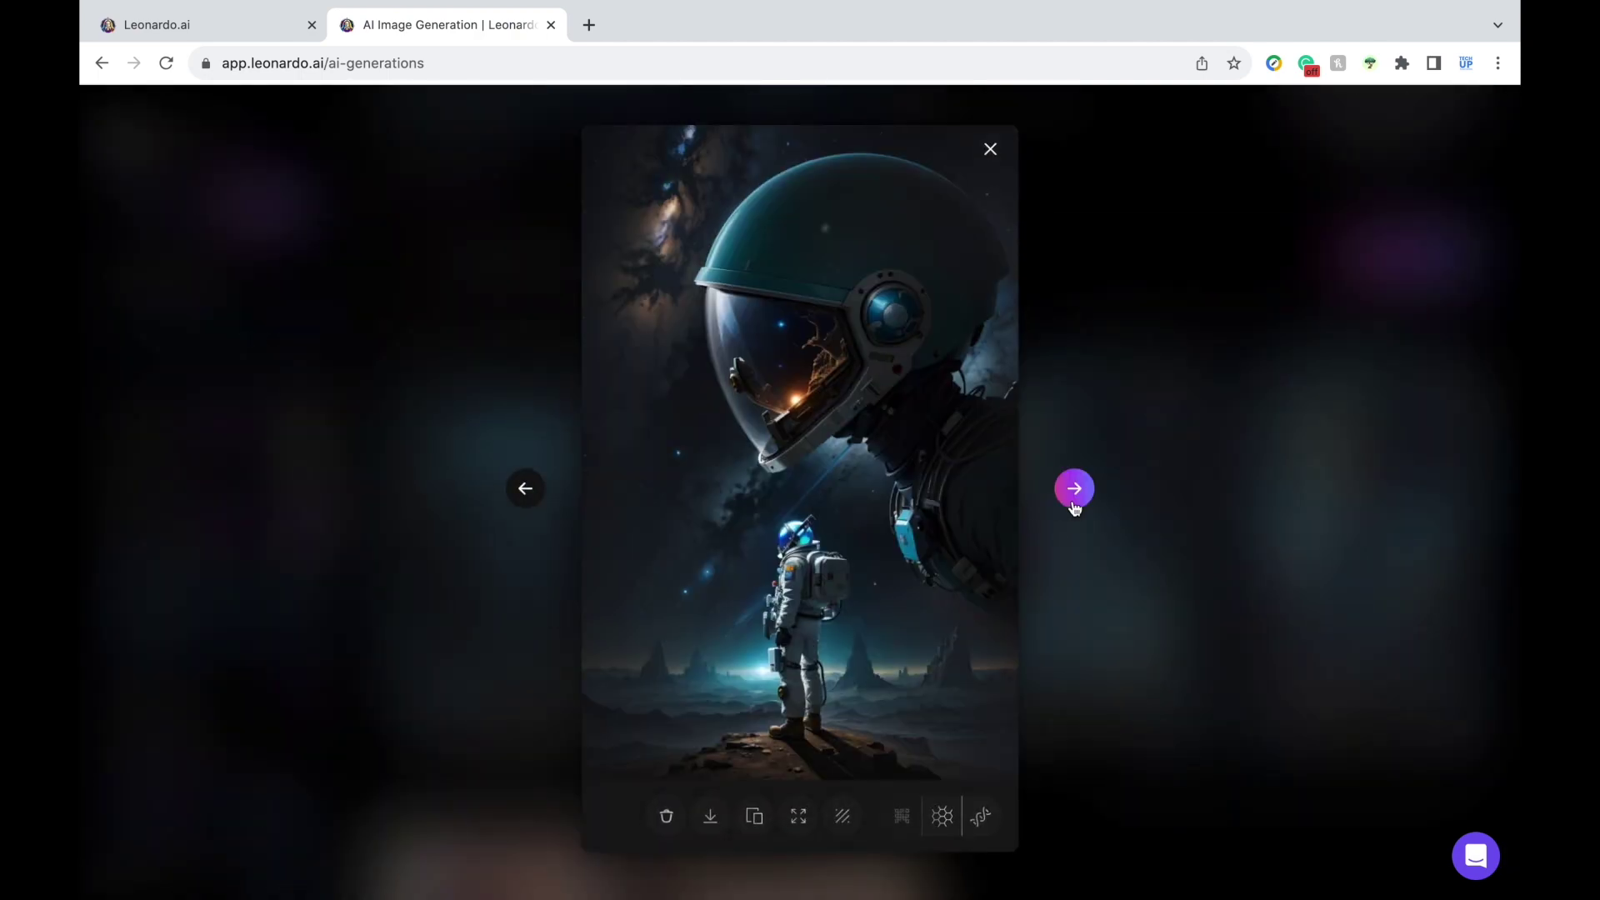
left_click(1074, 492)
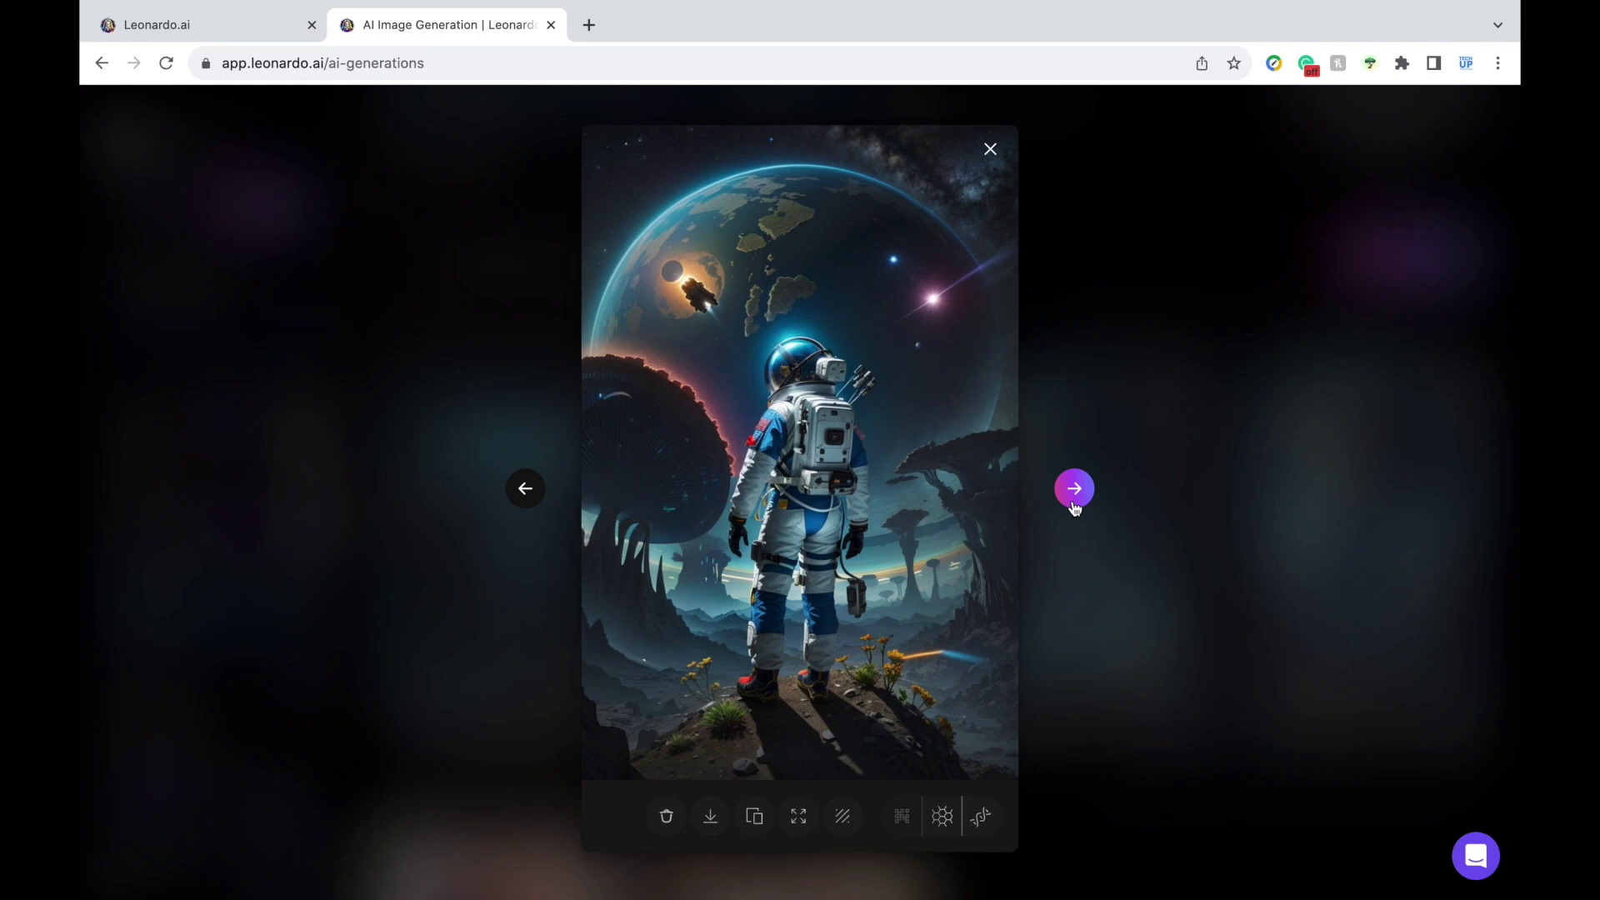
left_click(1074, 492)
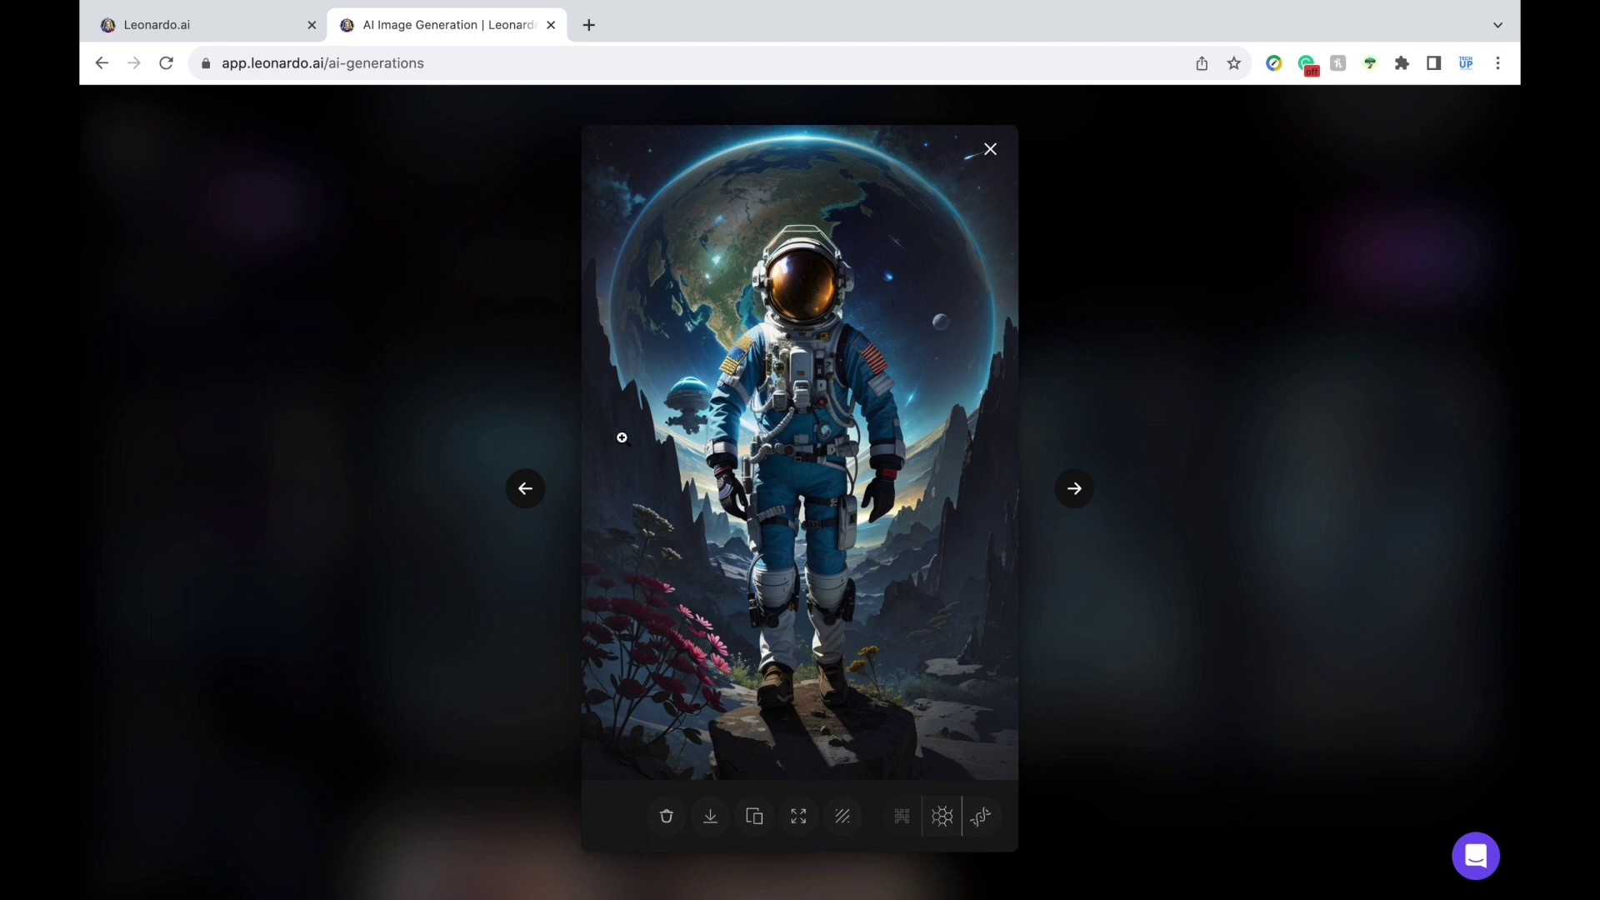
left_click(534, 493)
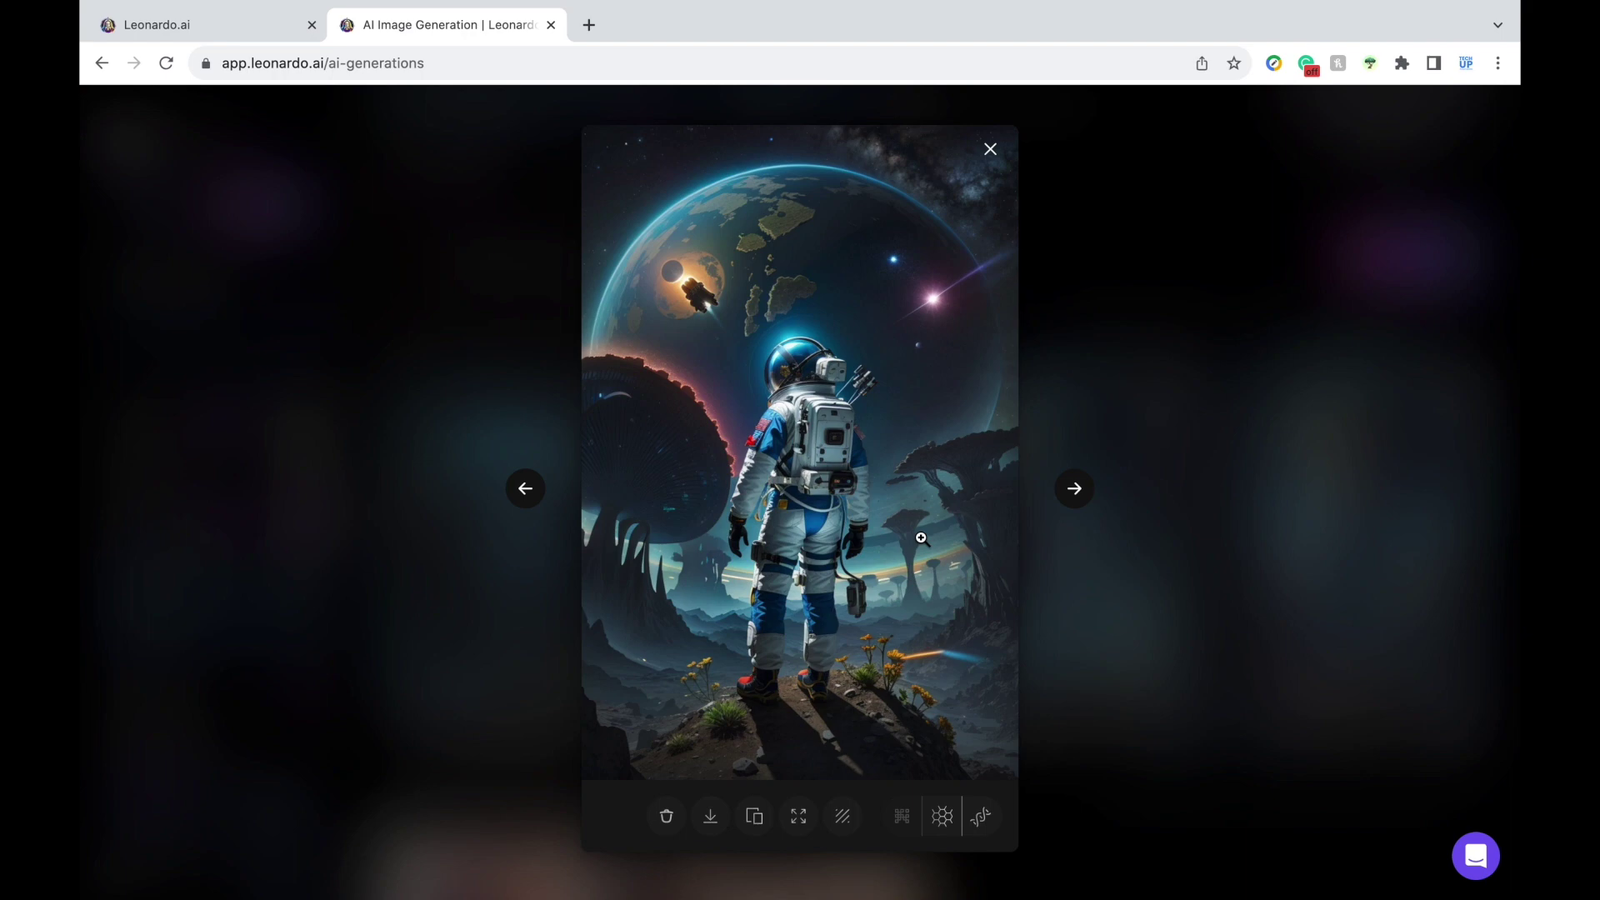
left_click(990, 150)
scroll(1121, 350, "up", 3)
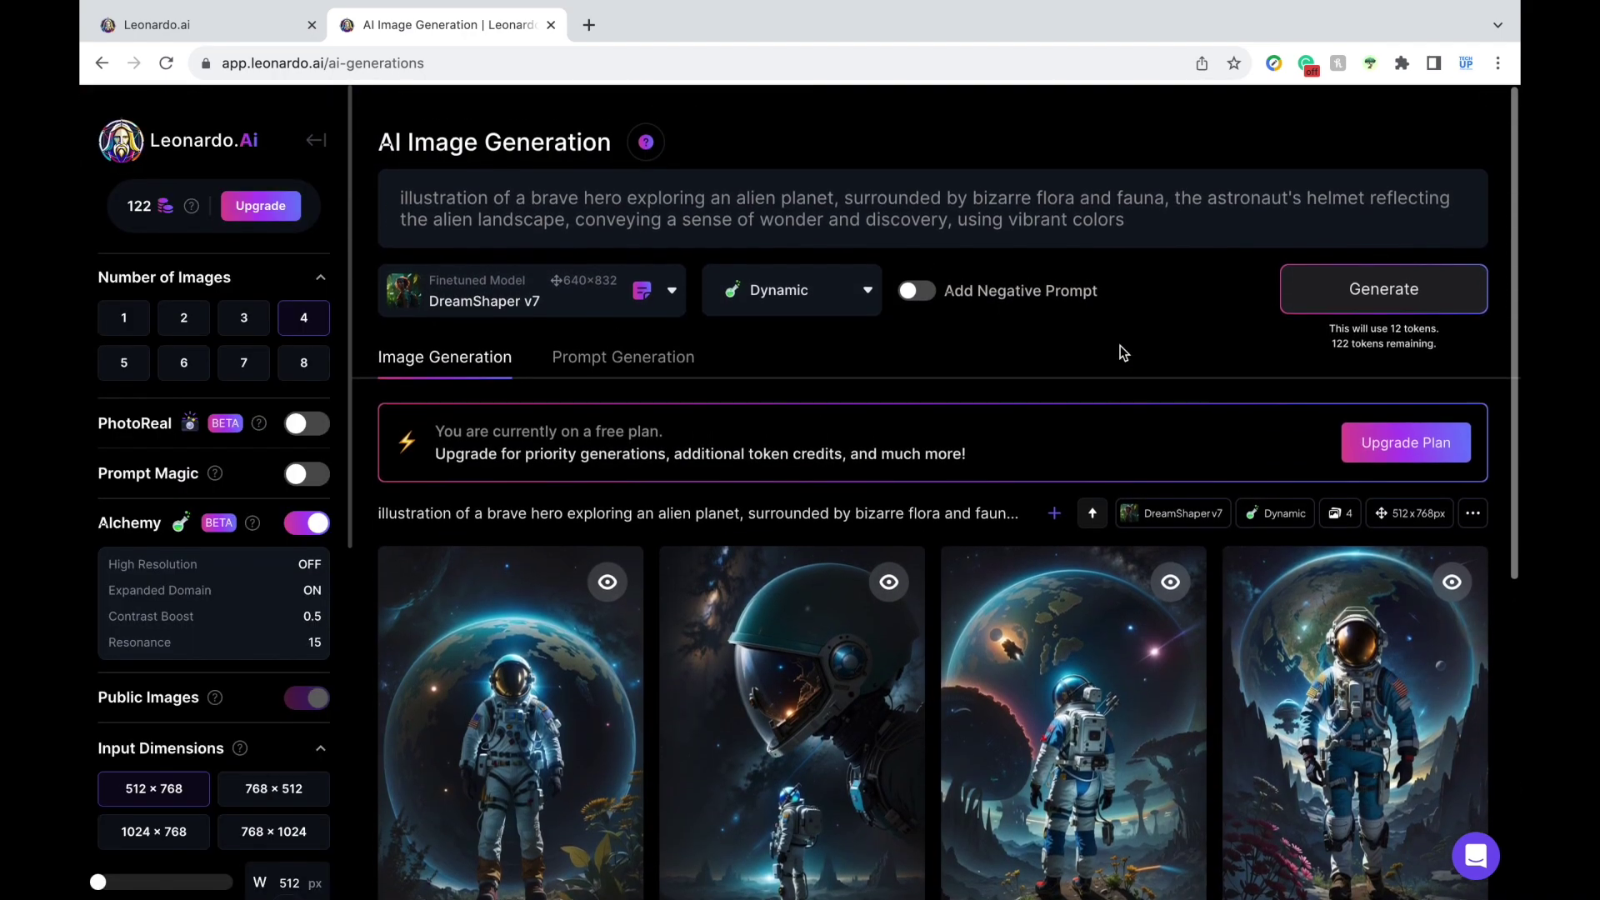
triple_click(783, 210)
Step: Generate two images with the prompt 'hansel and gretel house'
key("BackSpace")
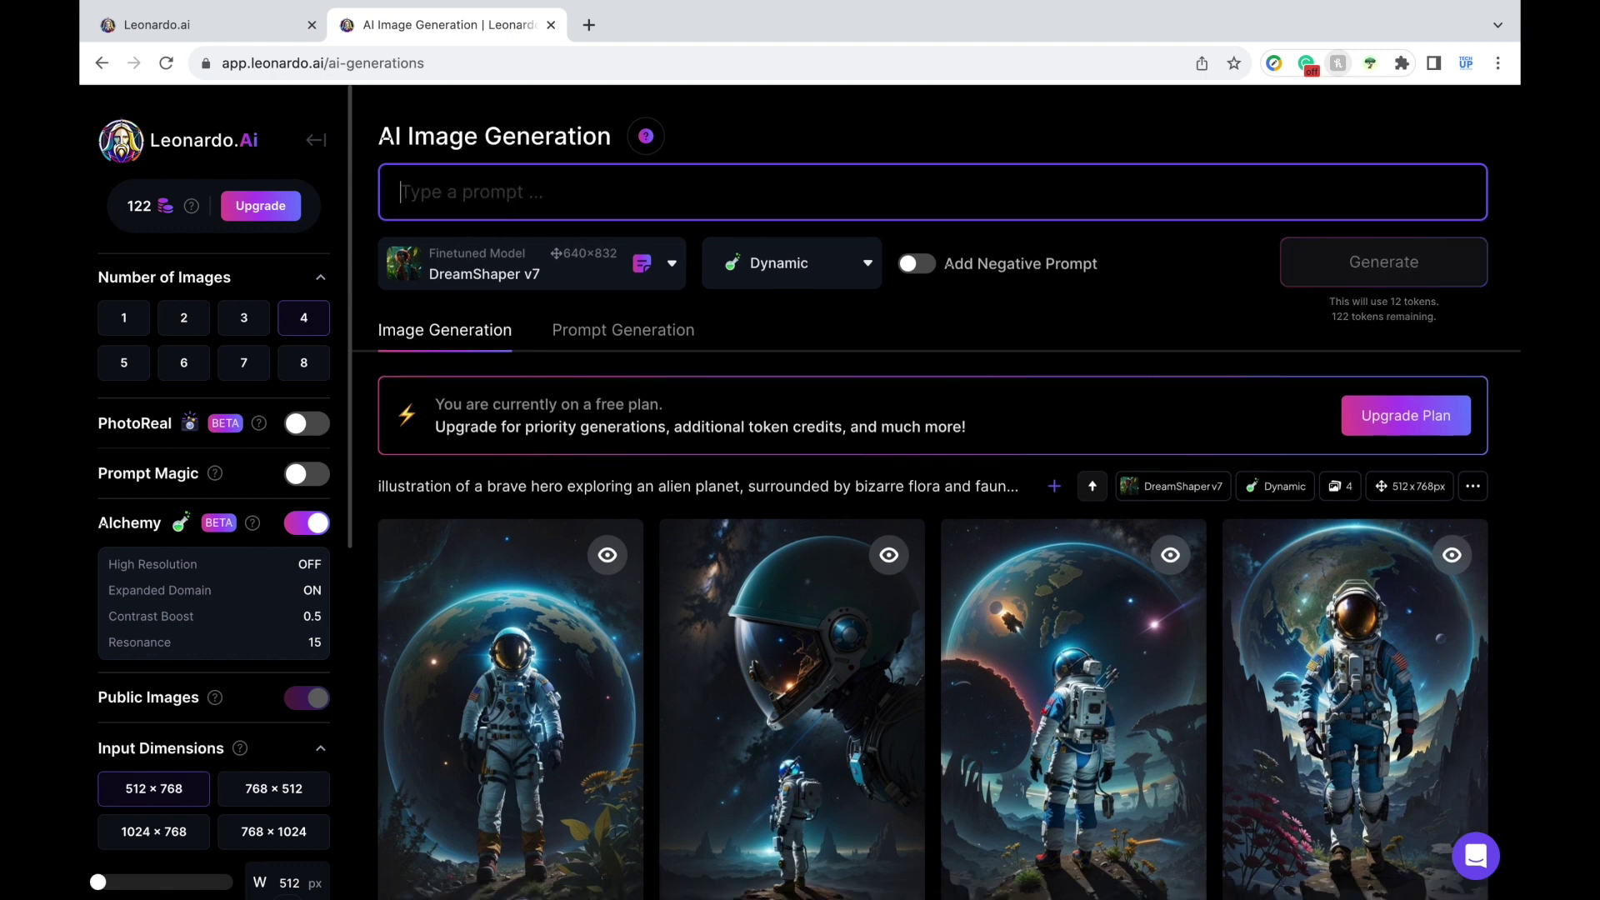
type("hansel and gre")
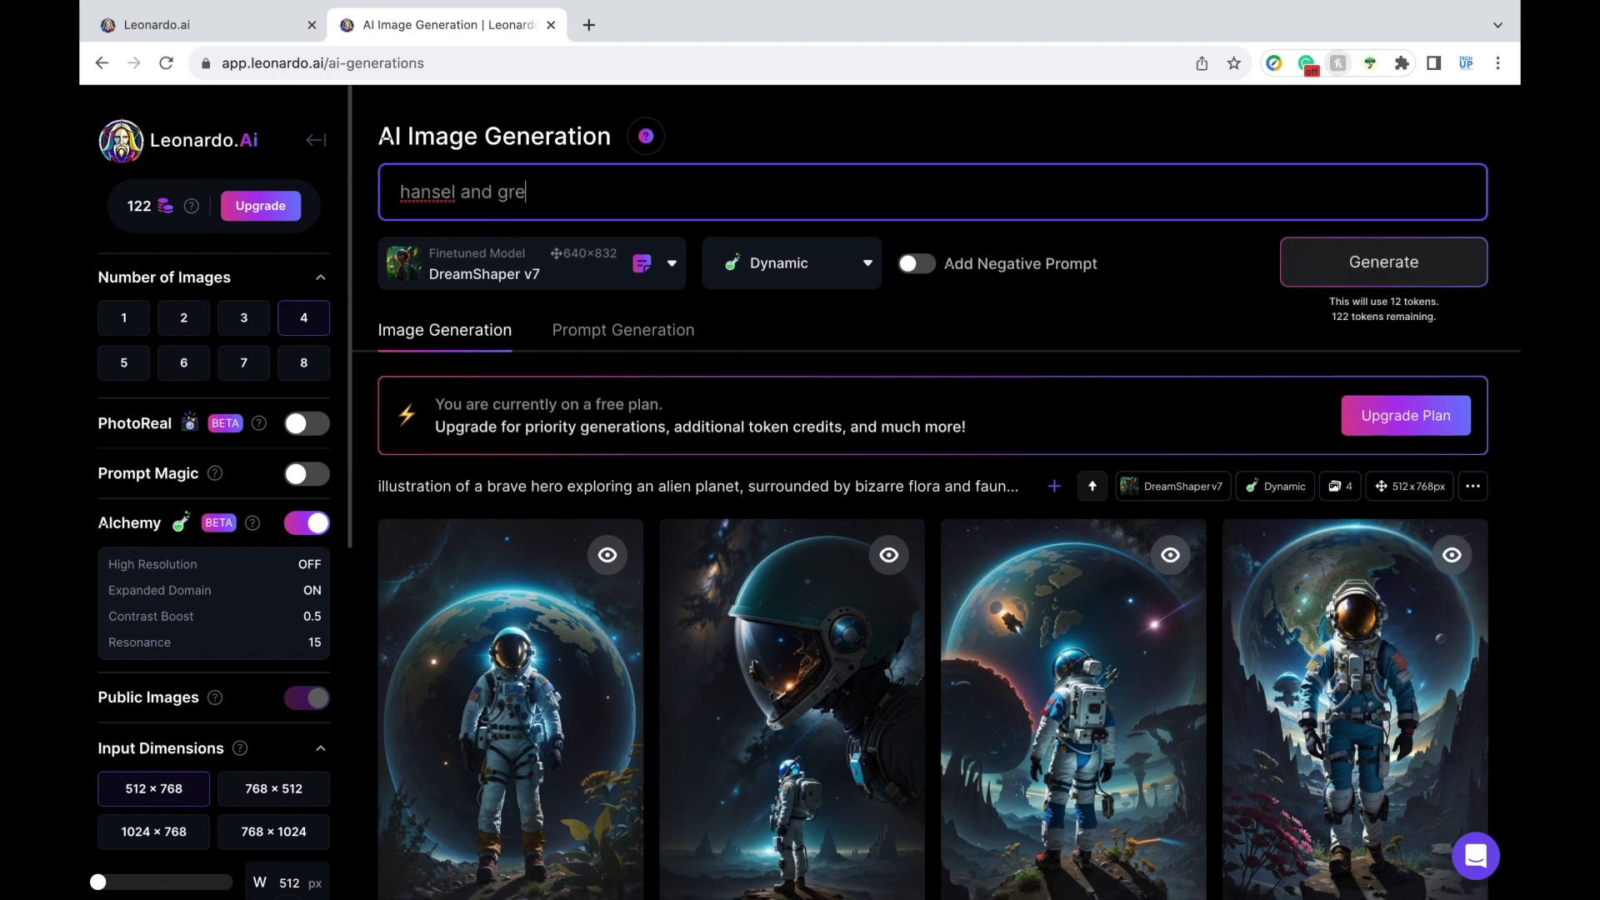
type("tel house")
left_click(183, 317)
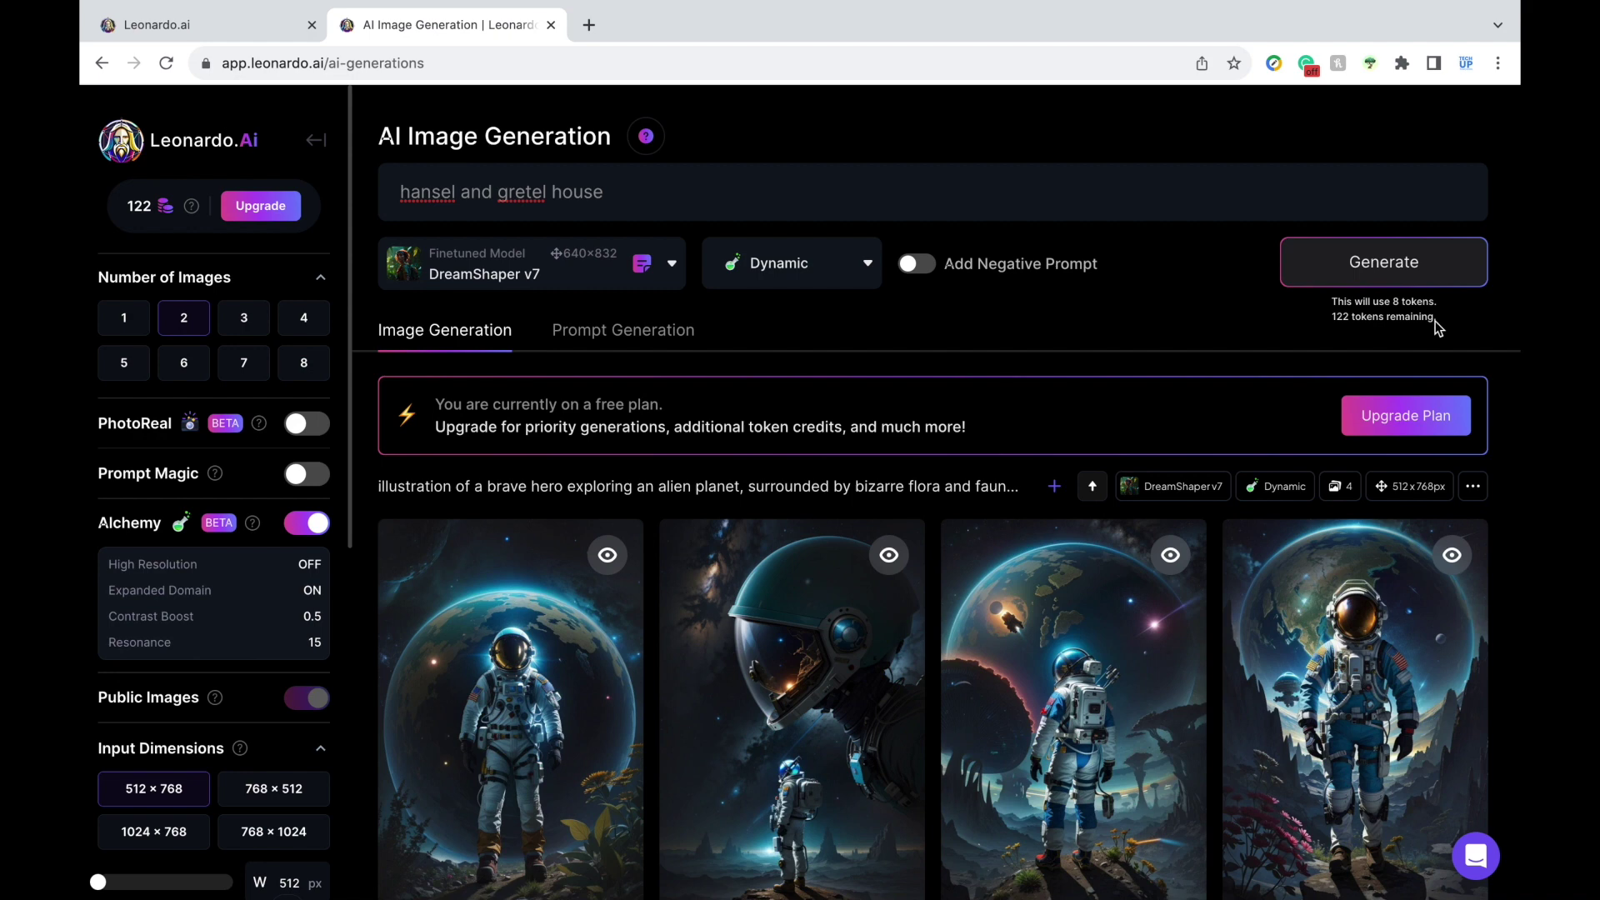
left_click(1406, 275)
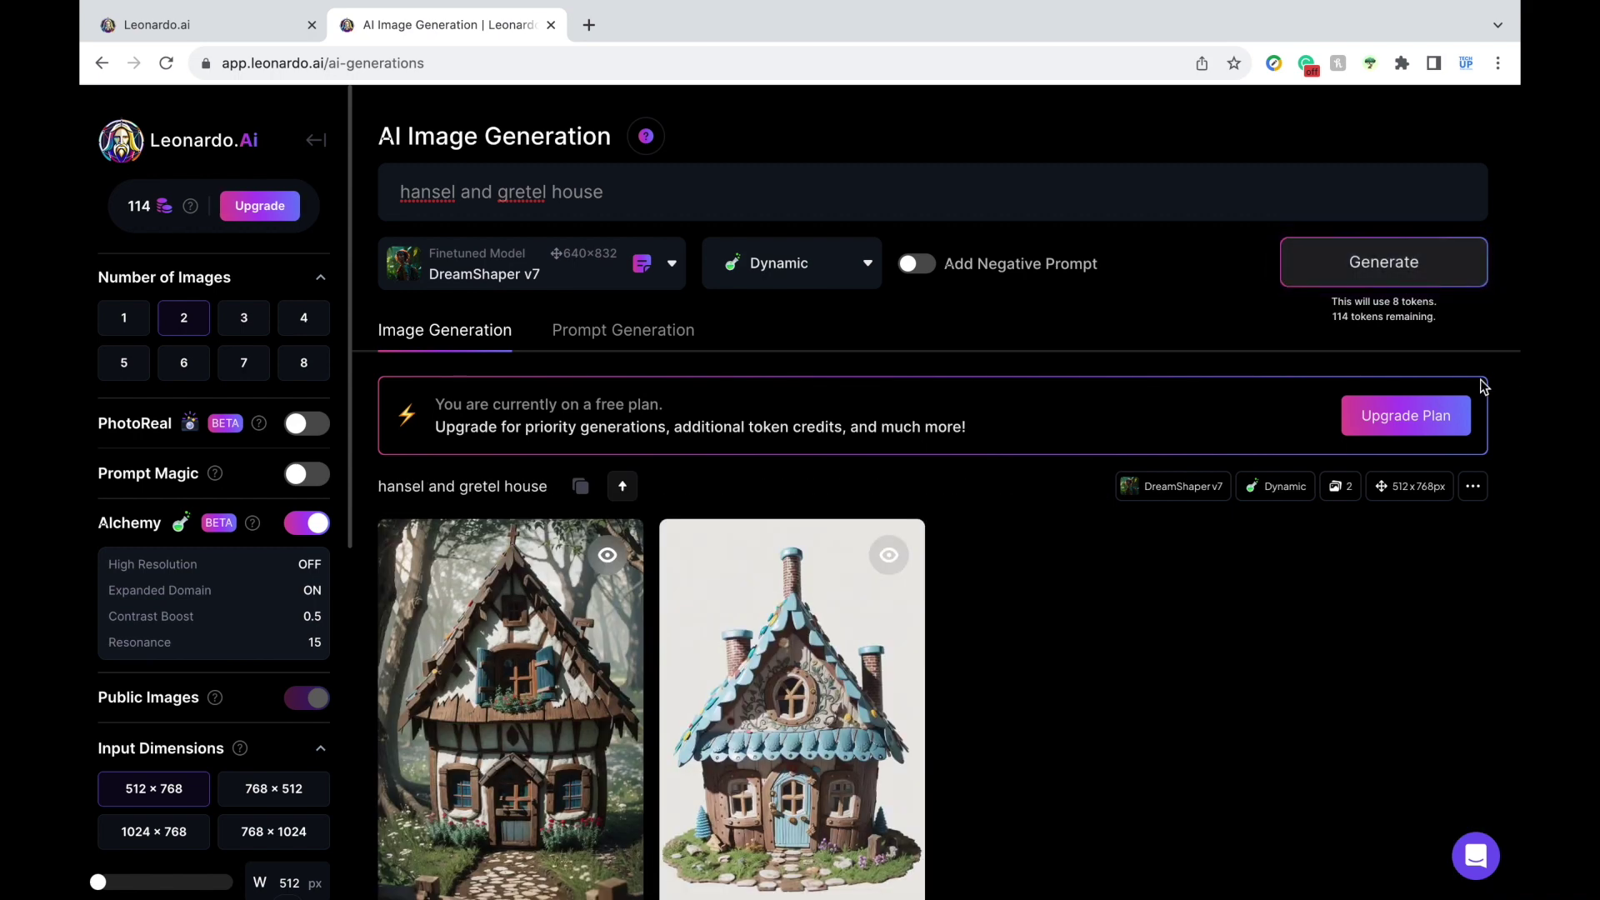
Step: Preview the forest house image full size, then return to the Home page
scroll(1294, 543, "down", 2)
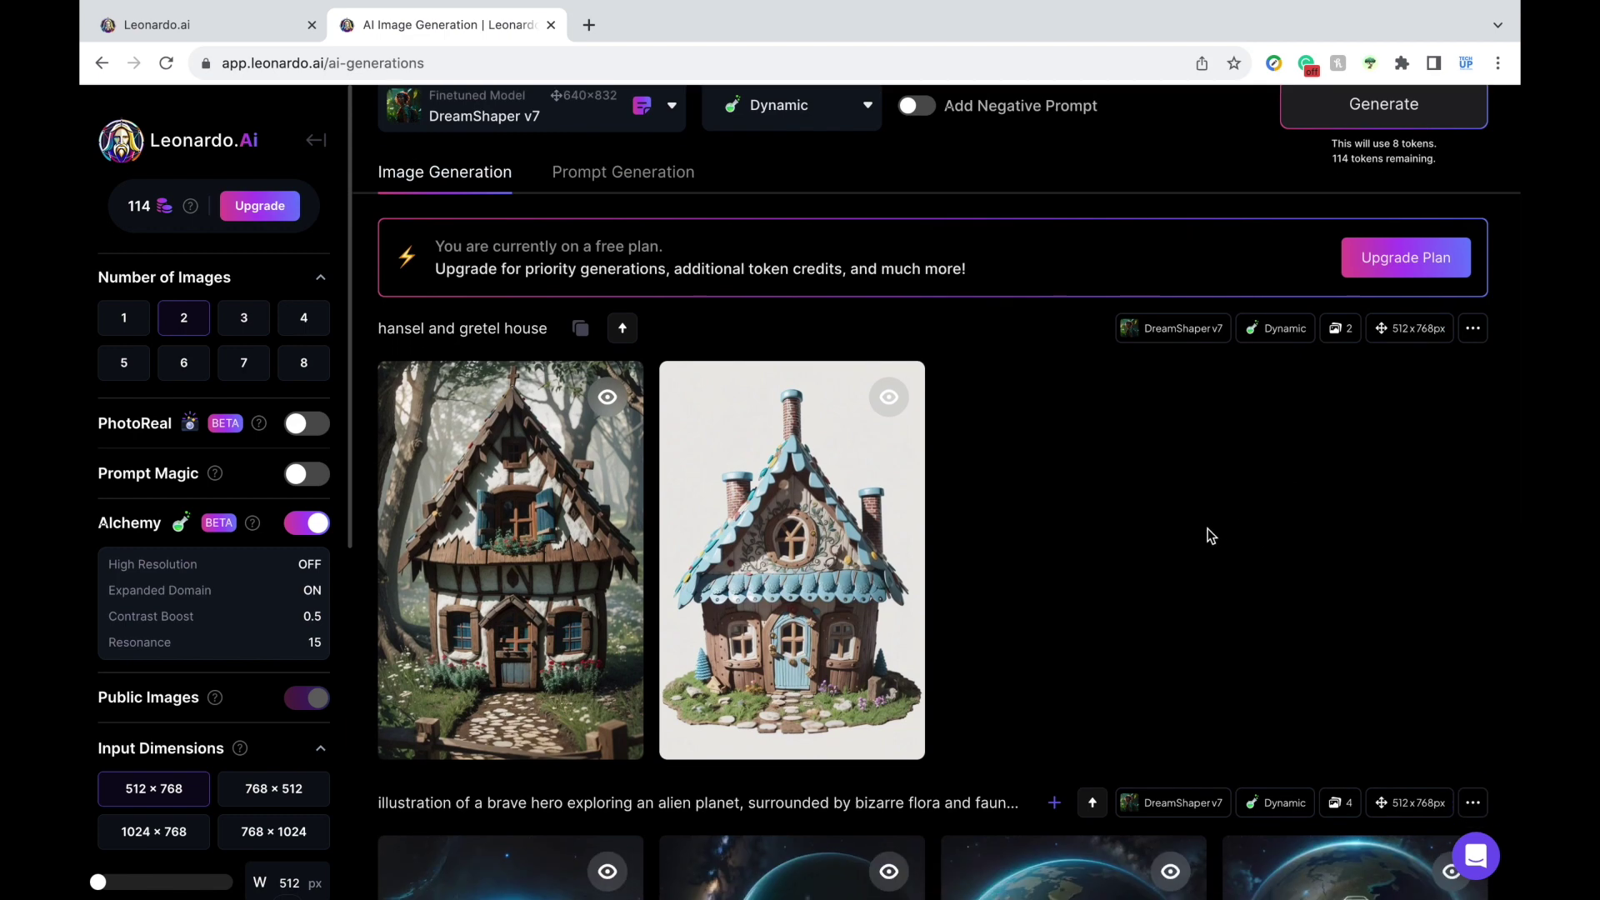
left_click(569, 602)
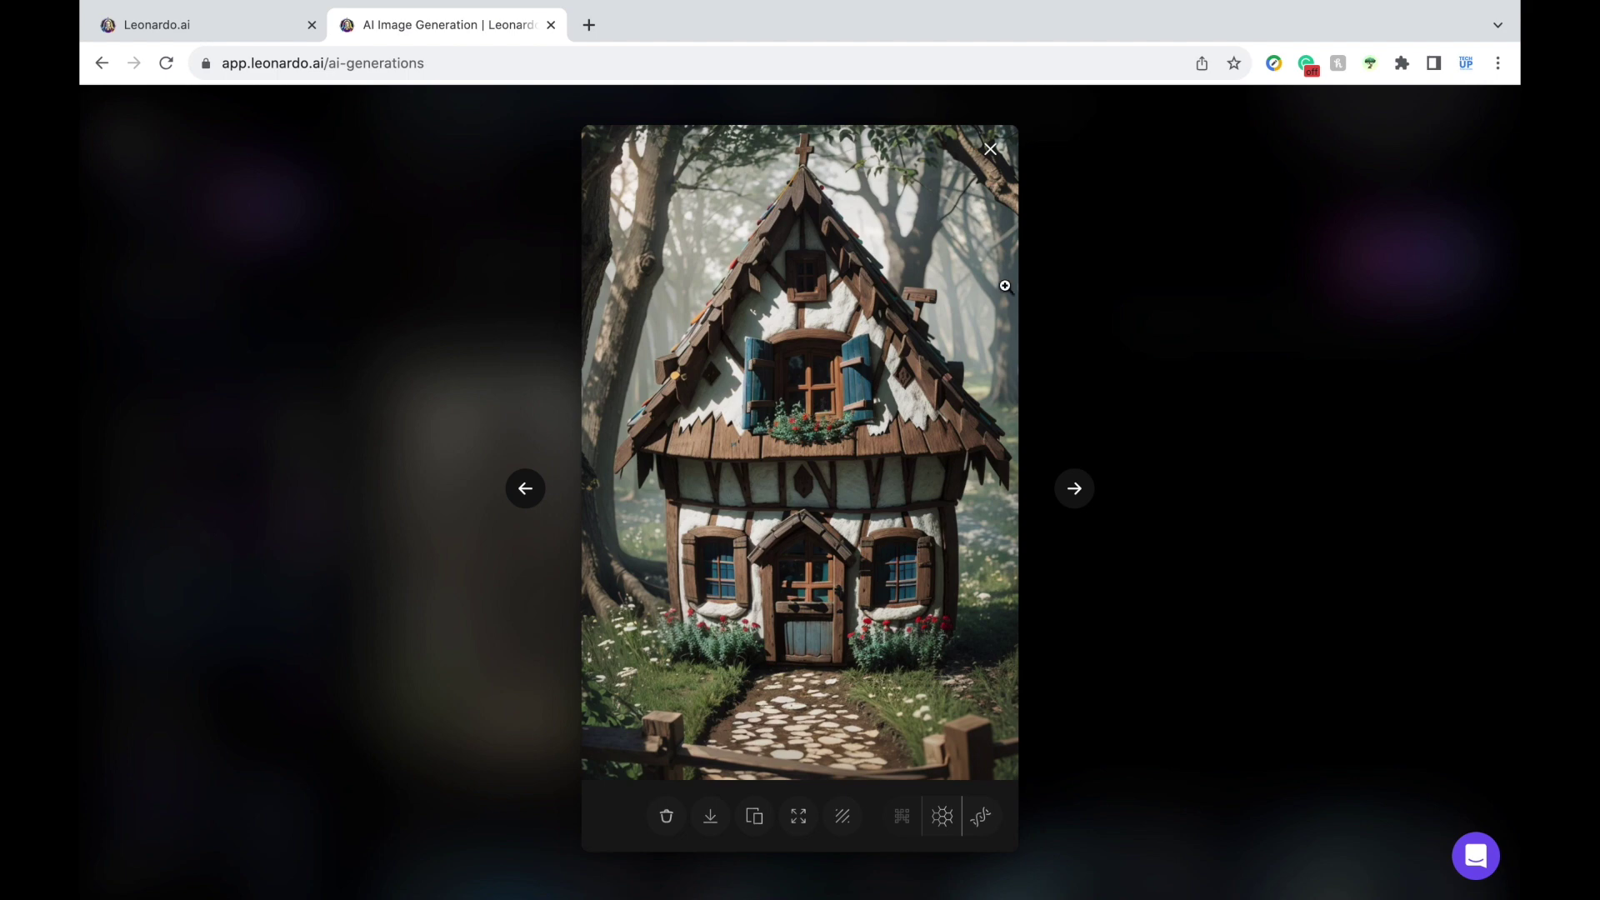
left_click(992, 149)
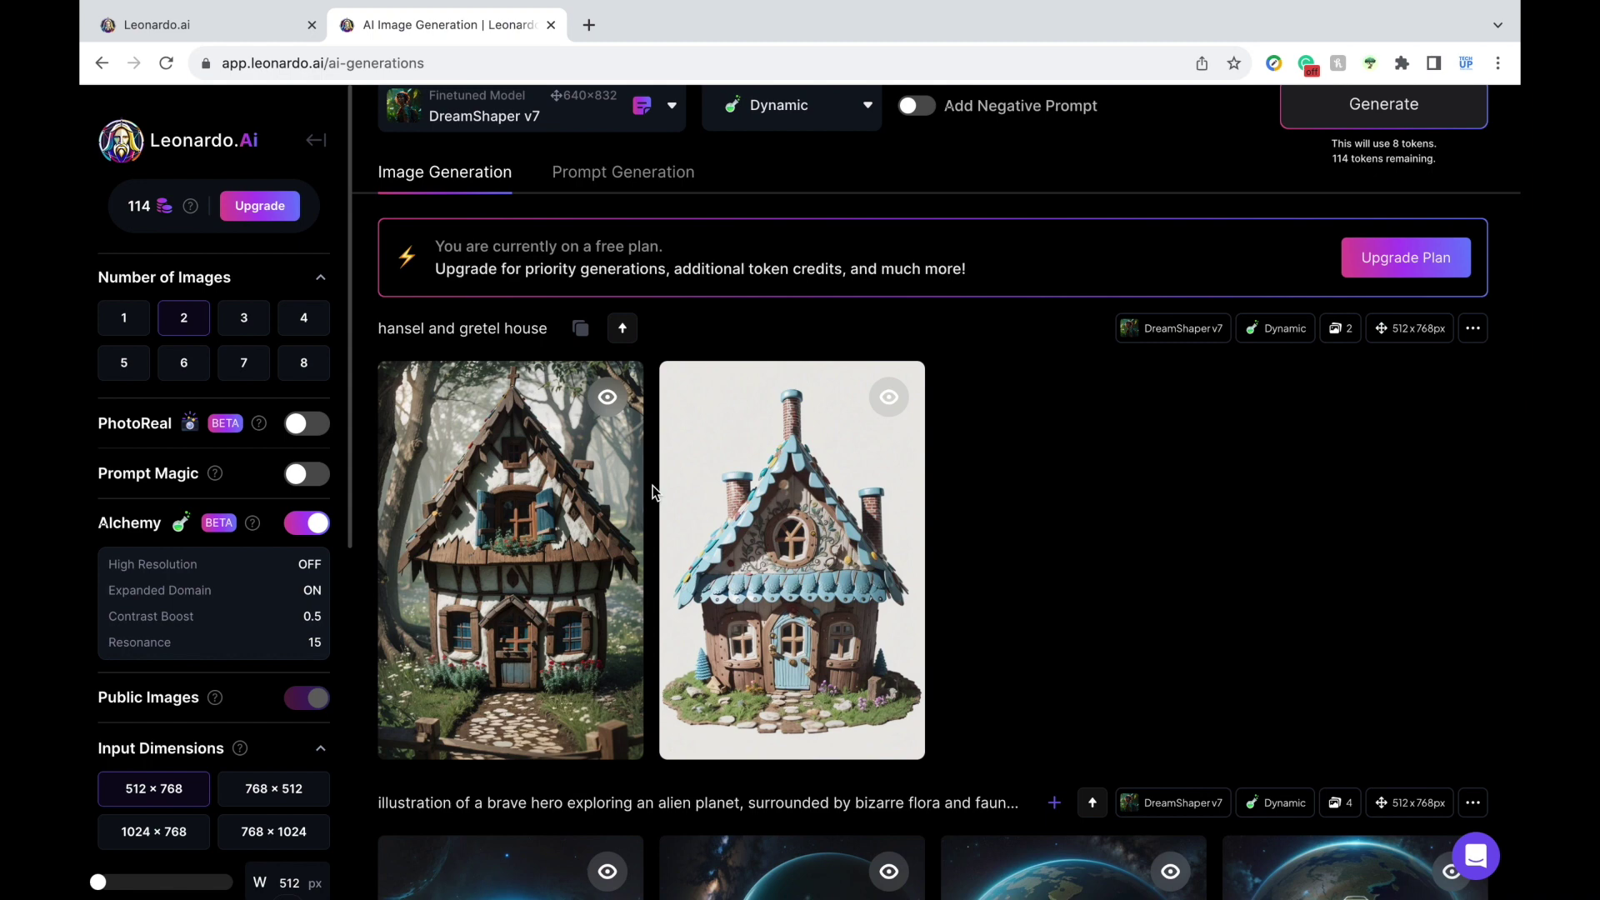
left_click(230, 151)
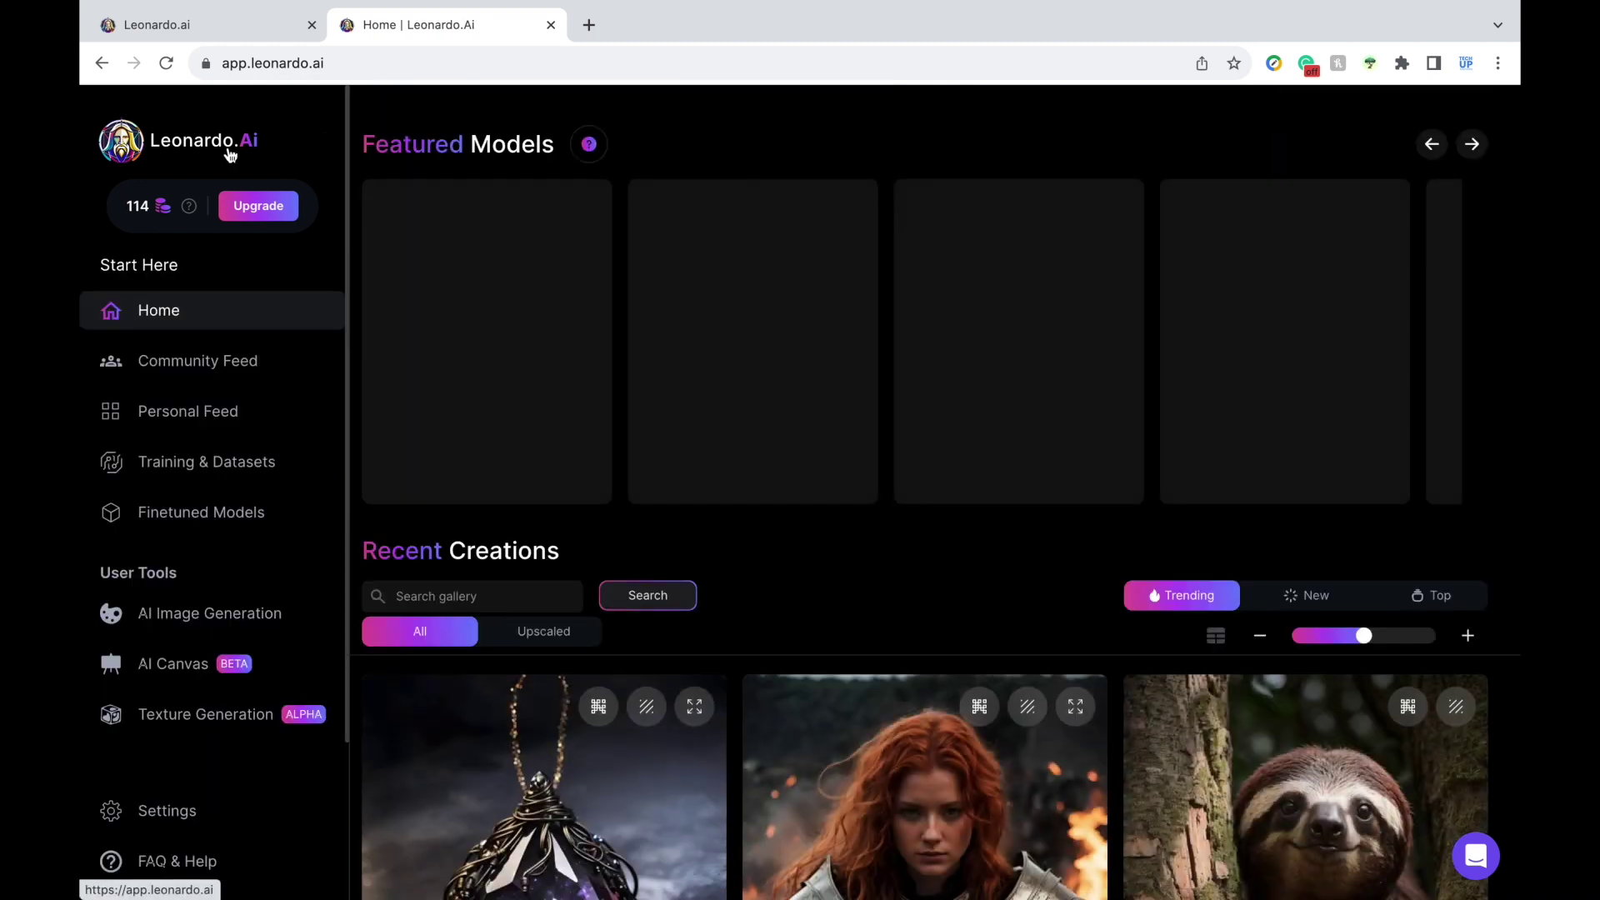
Step: Send the forest house image from Personal Feed to Image2Image as the source
left_click(216, 421)
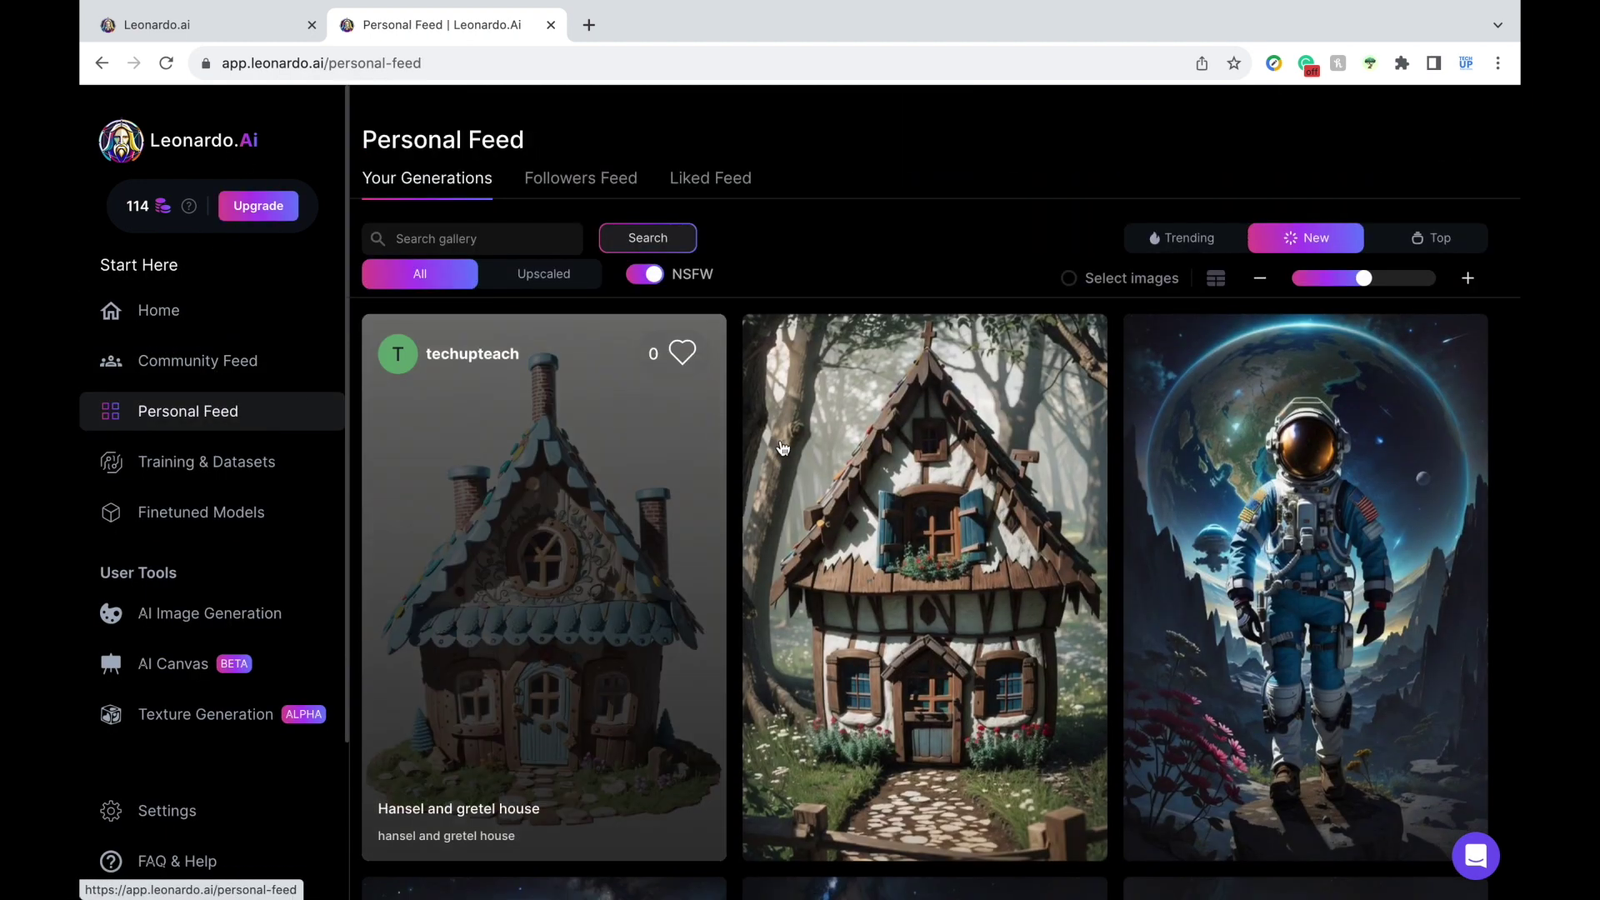
left_click(817, 463)
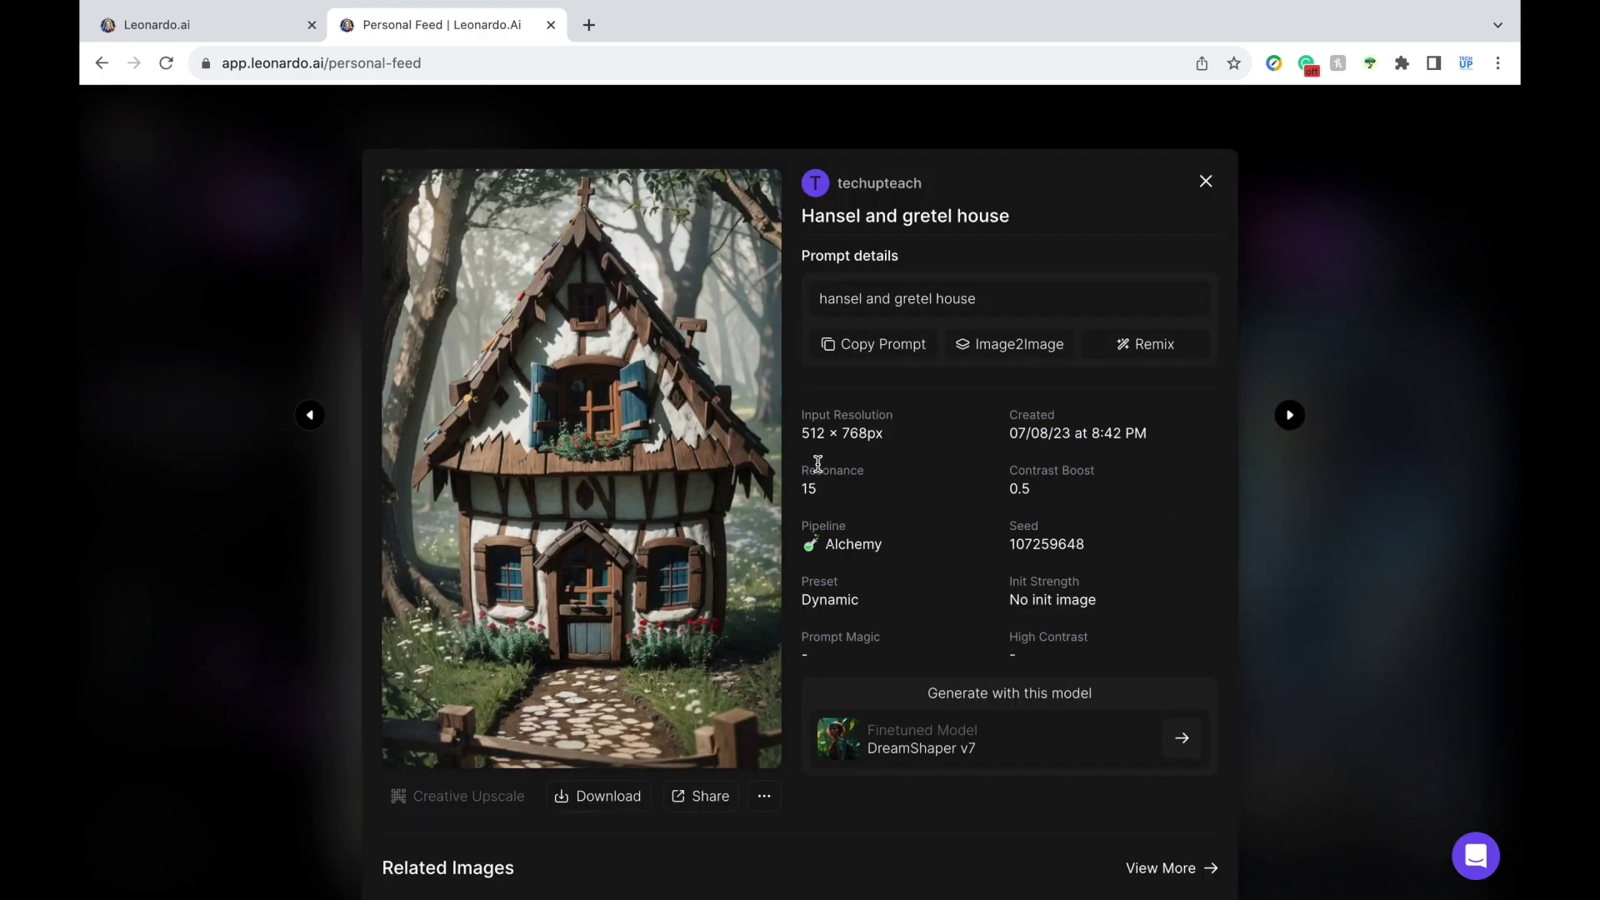
left_click(982, 348)
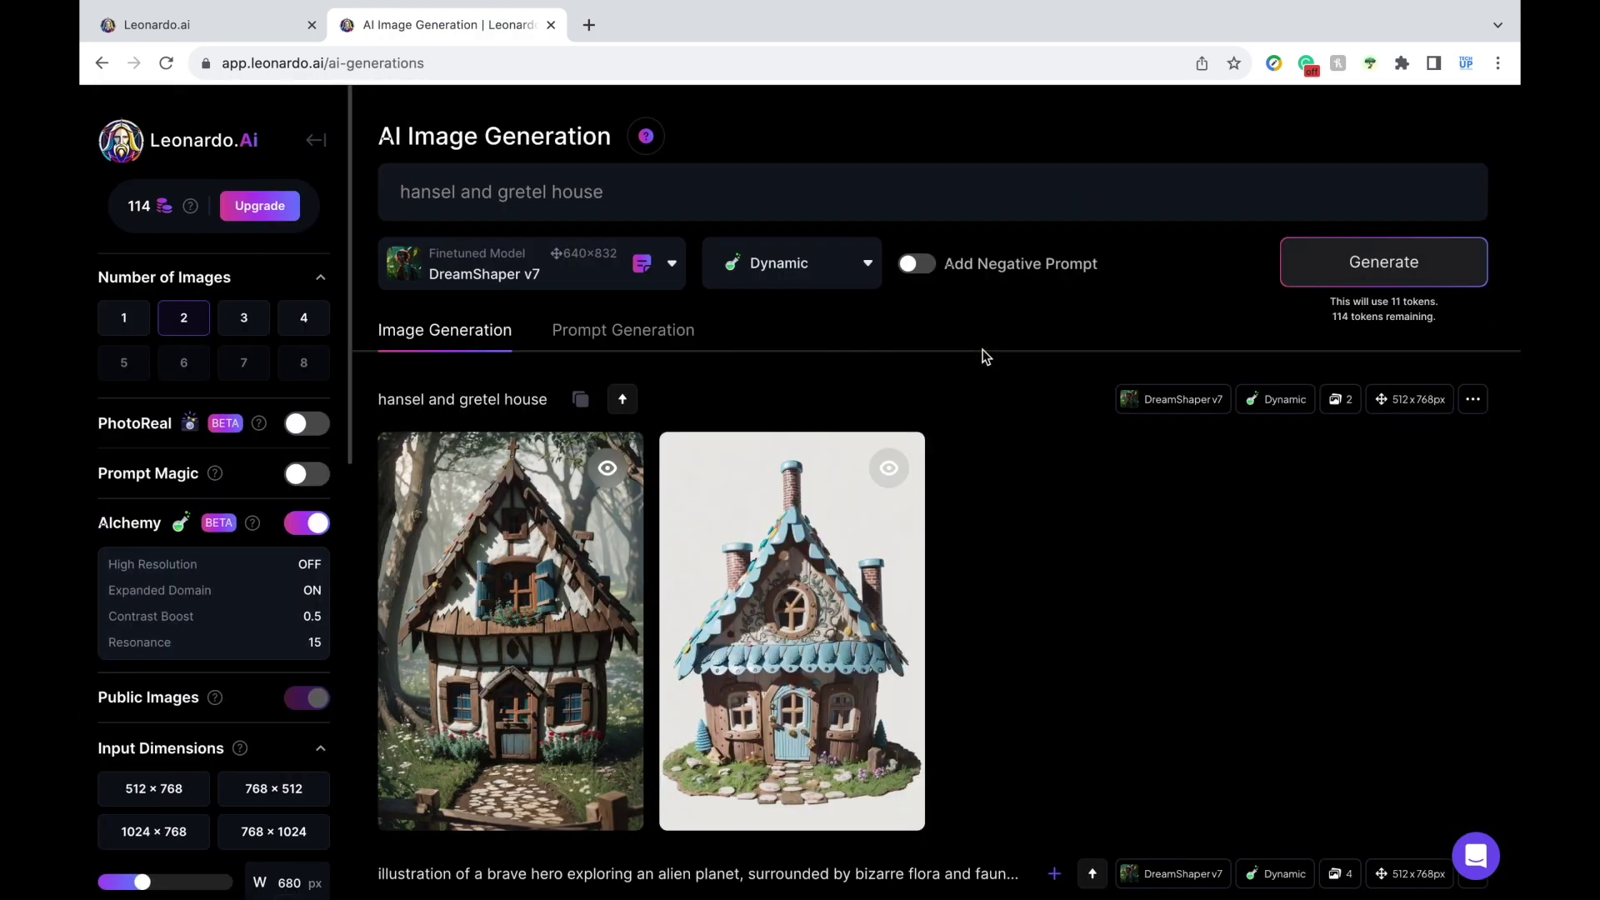
Step: Extend the prompt with ', colorful candy all over the roof and the house'
scroll(230, 687, "down", 1)
scroll(229, 688, "down", 10)
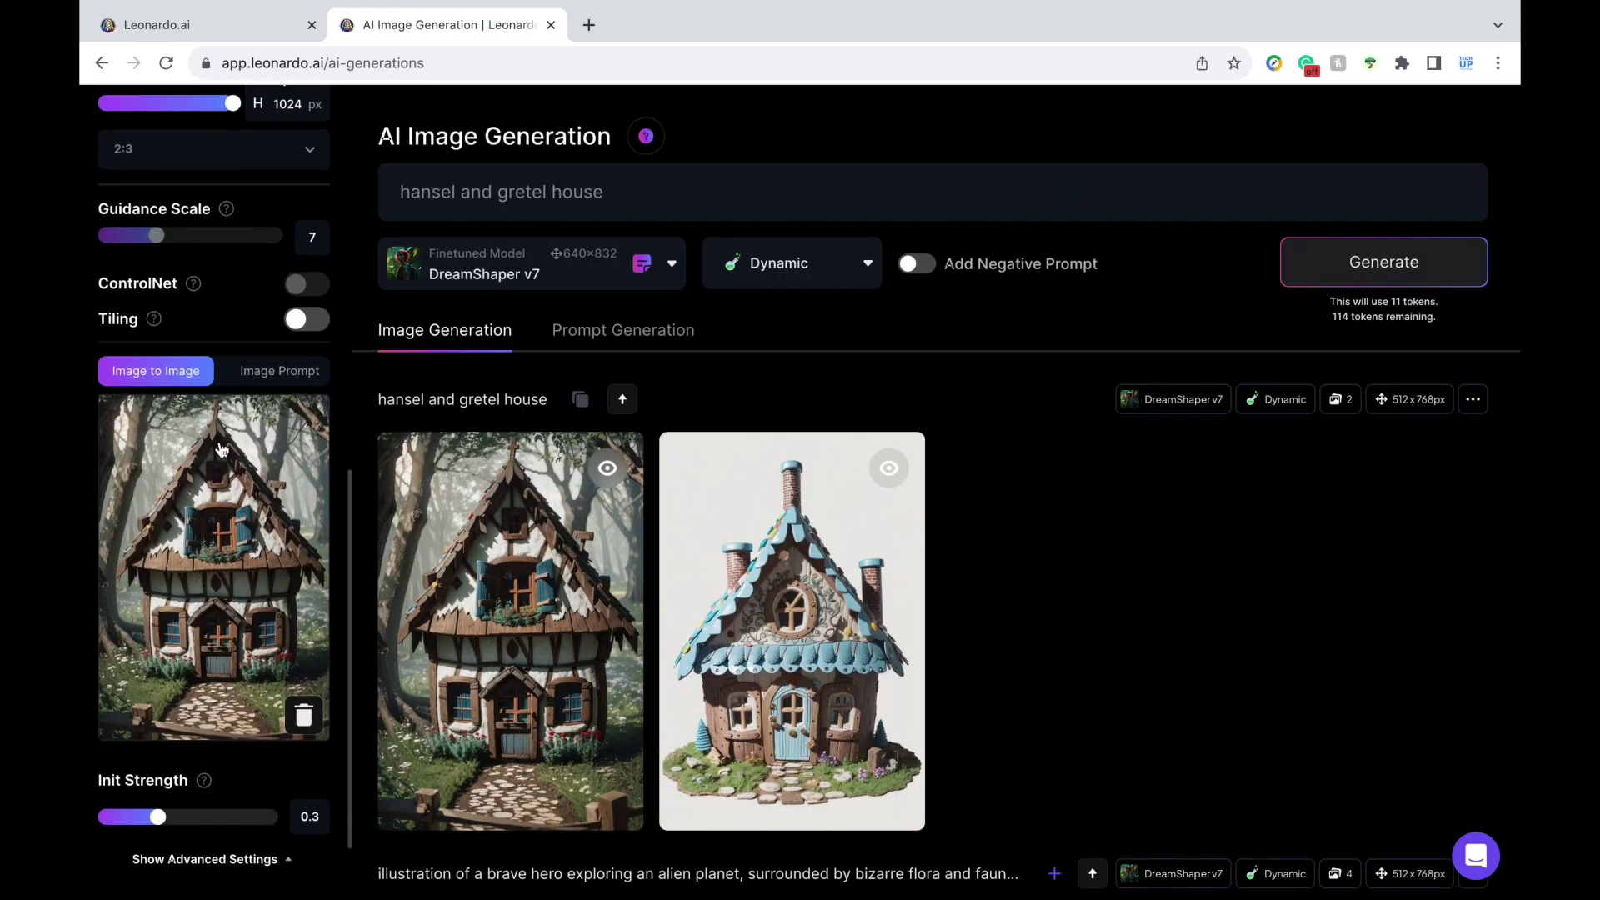
left_click(626, 193)
type(", colorful cand")
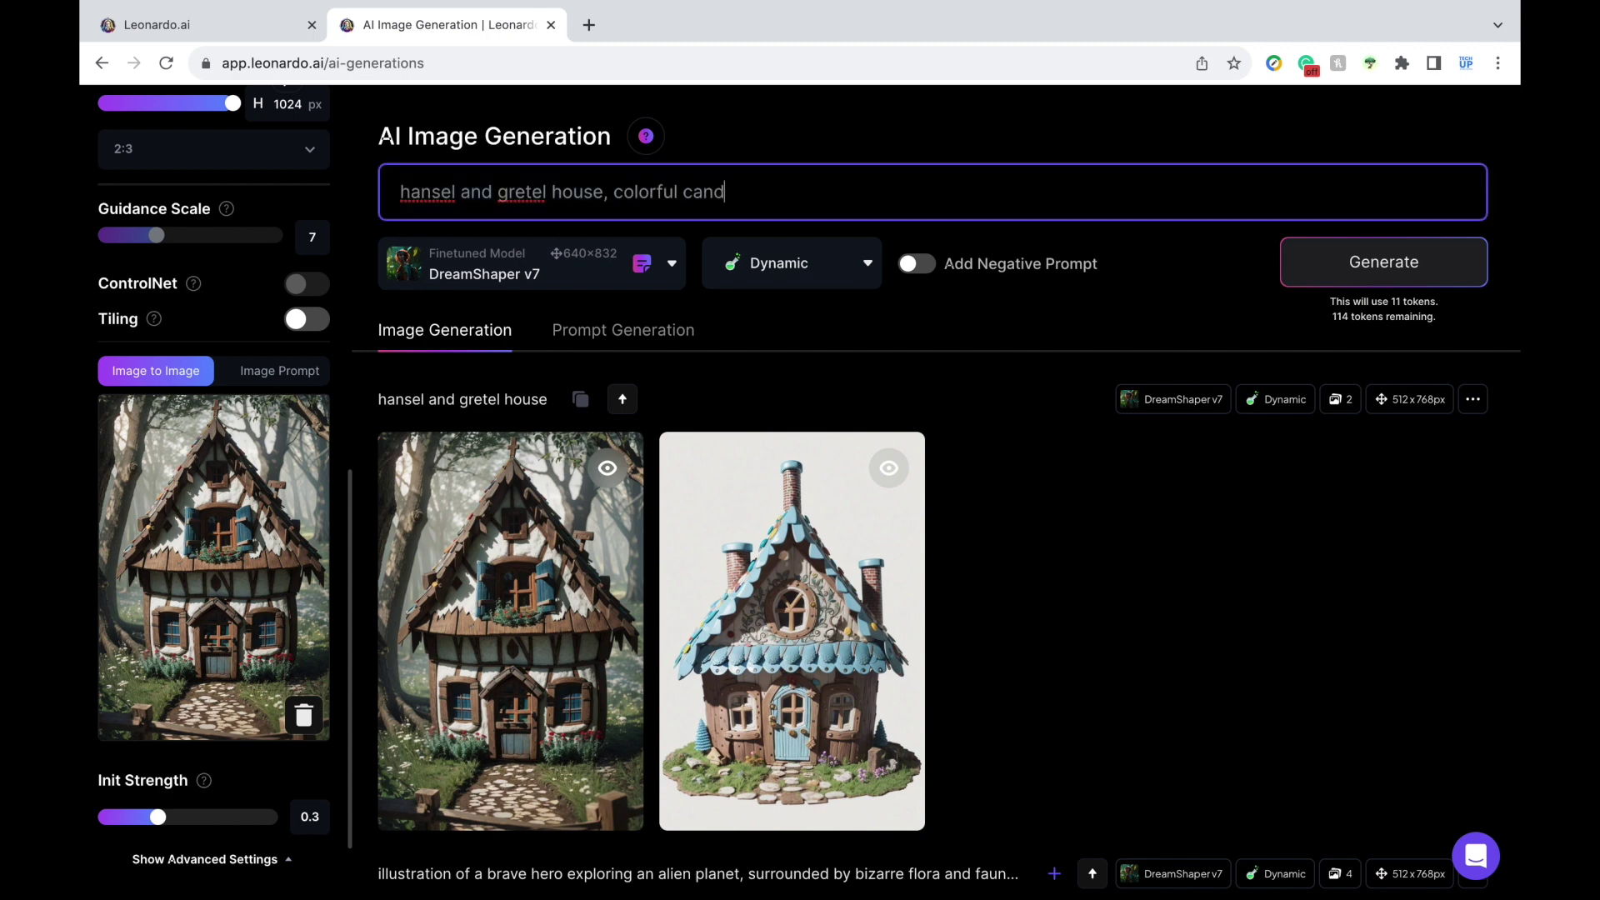
type("y all over the roof and the house")
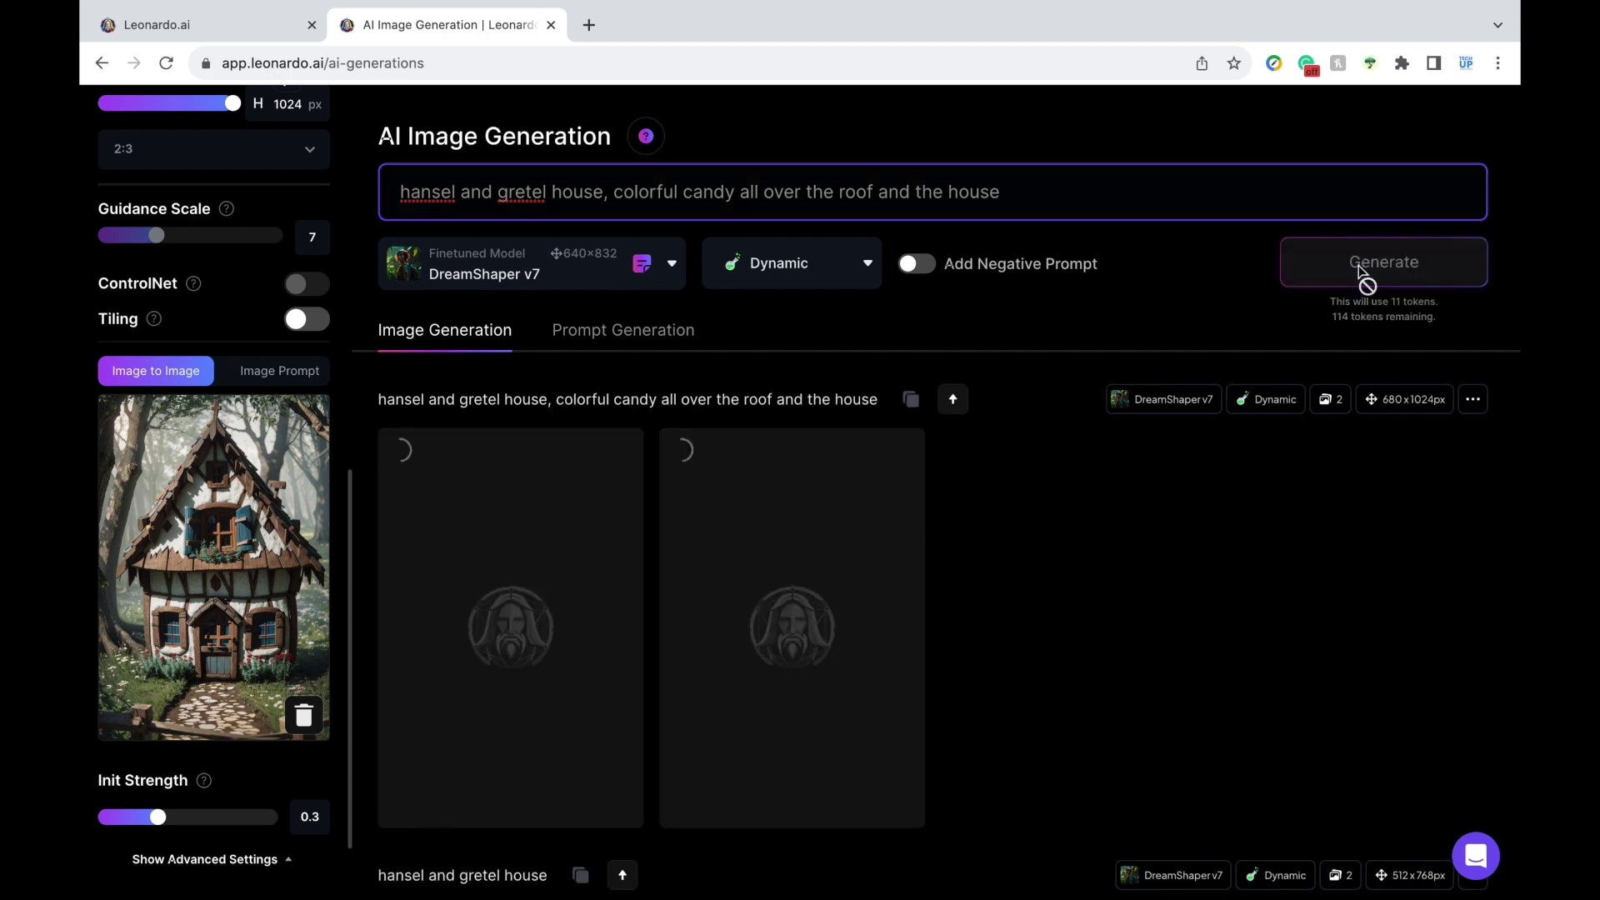
Step: Review both candy-roofed Hansel and Gretel house images full size in the lightbox
scroll(1298, 695, "down", 1)
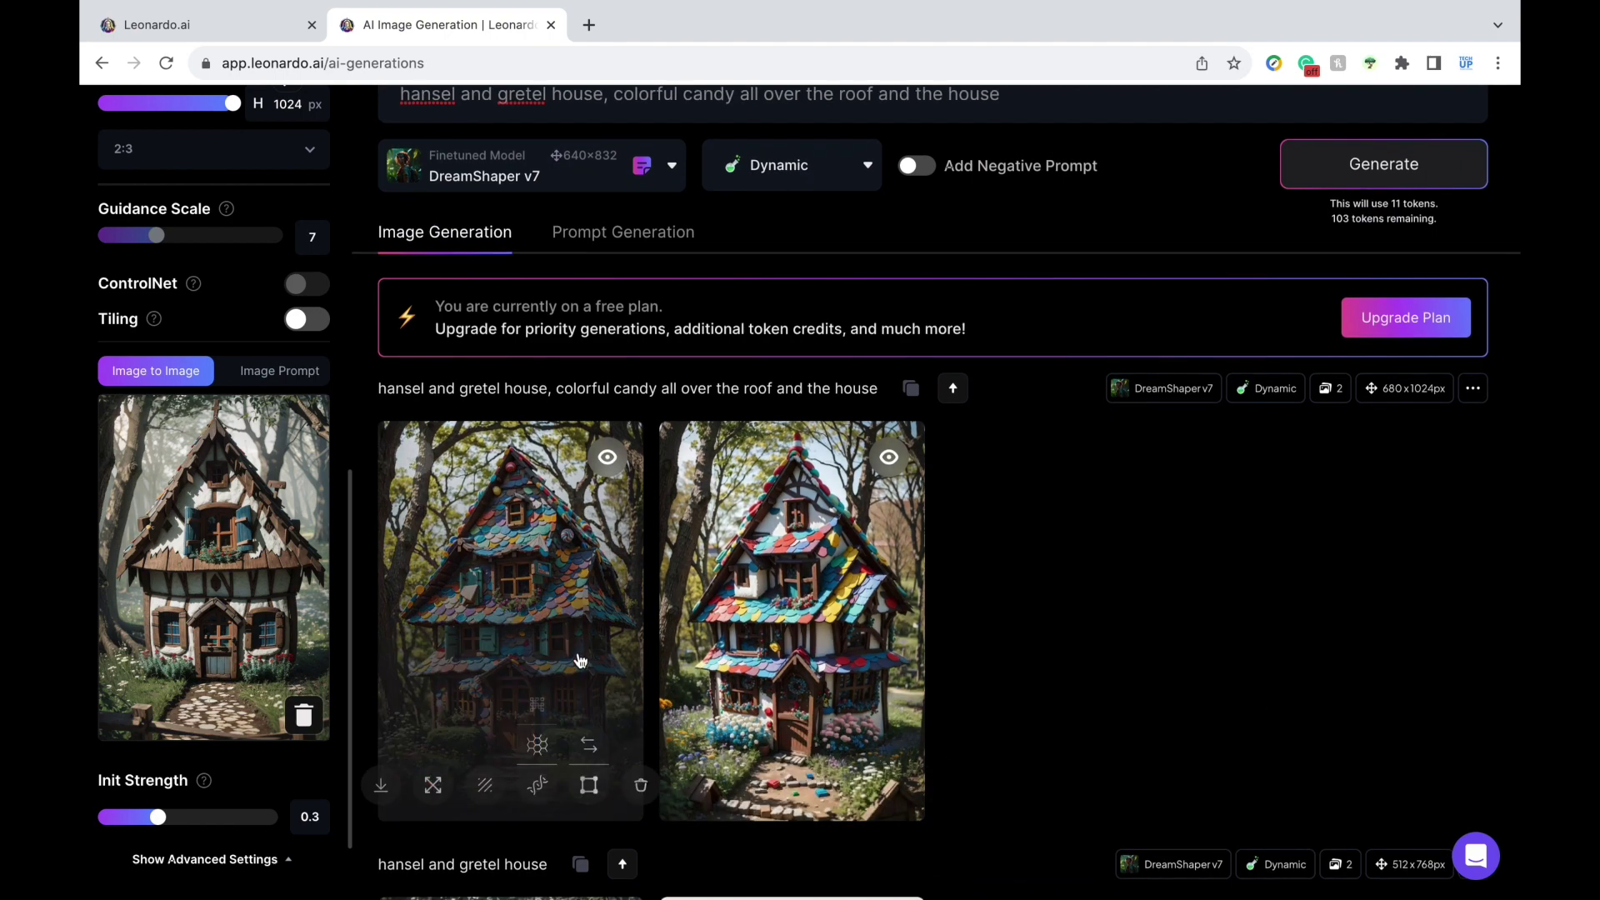
left_click(501, 664)
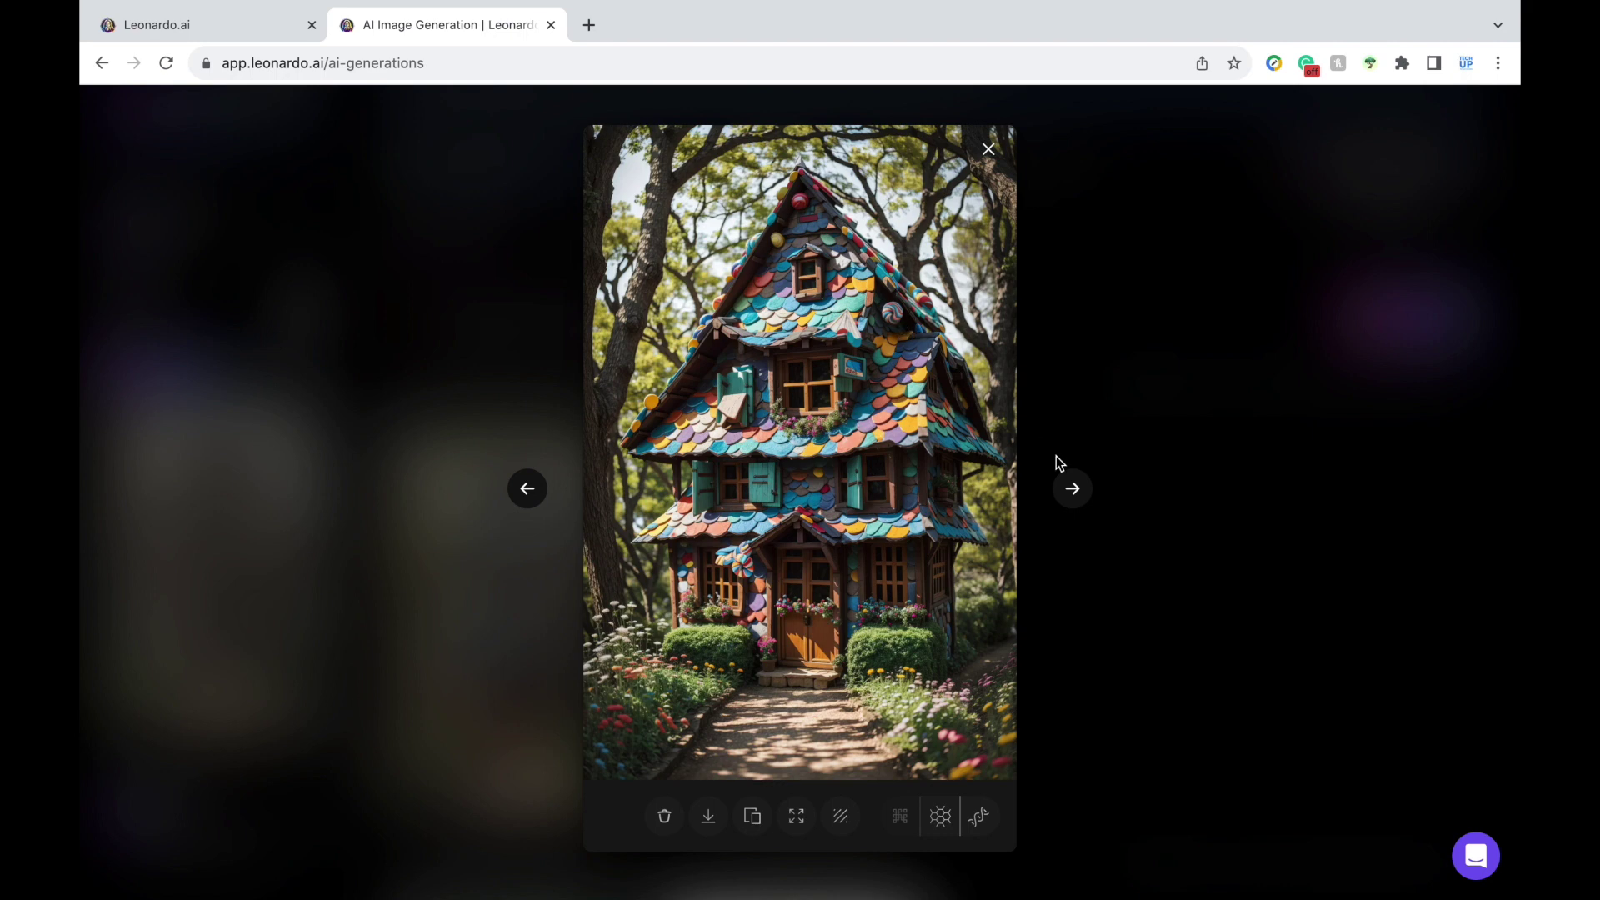
left_click(1078, 490)
left_click(1078, 490)
left_click(988, 150)
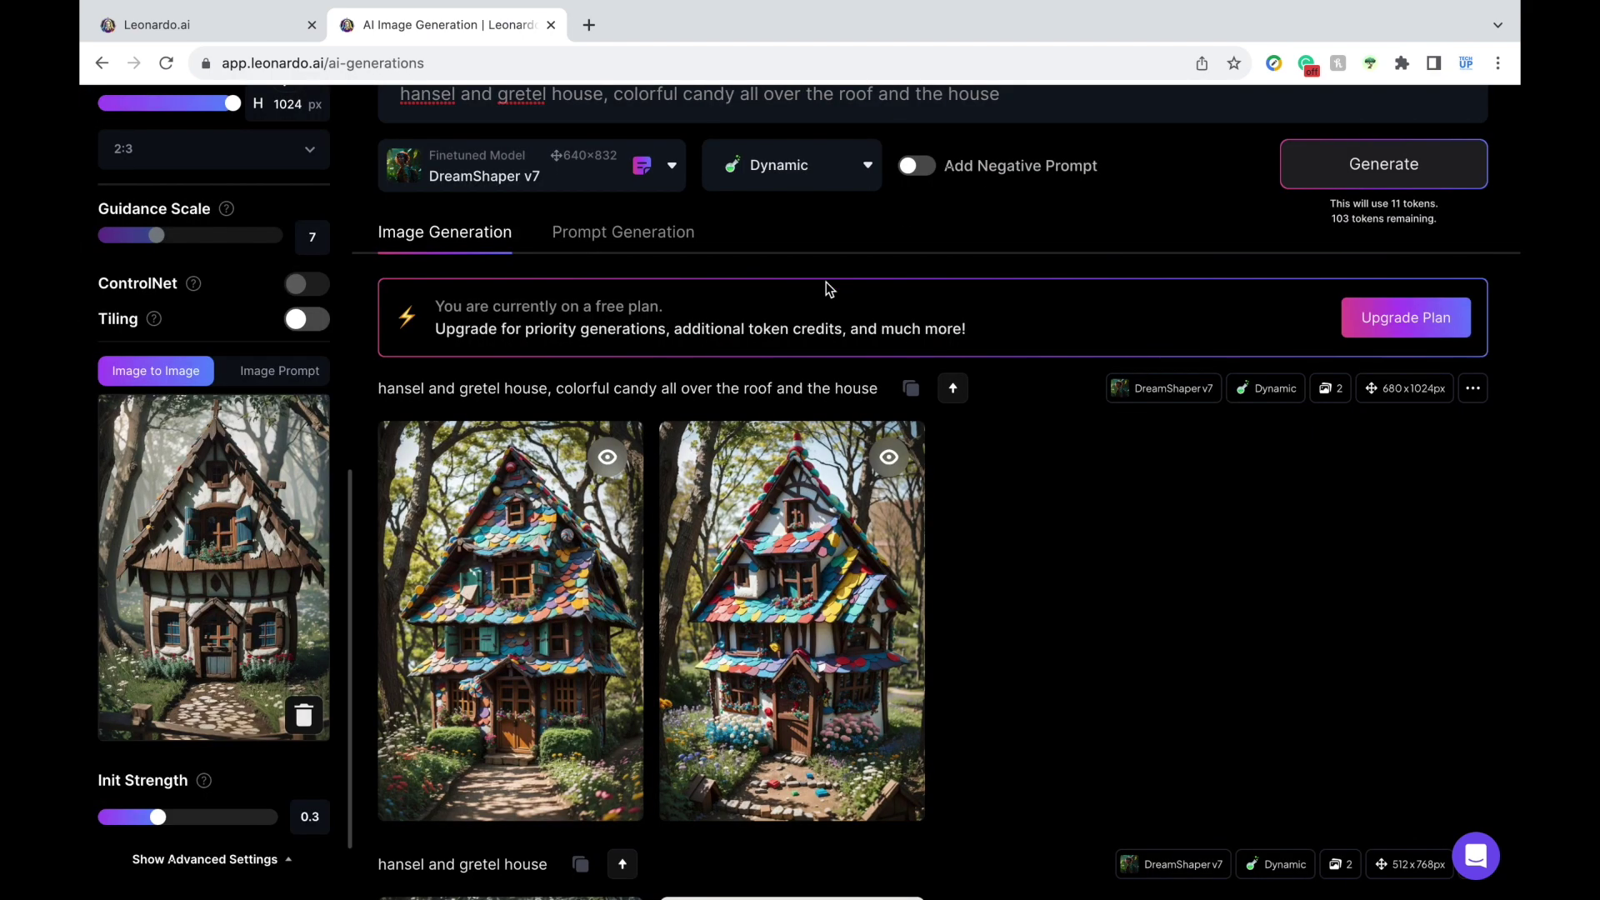
scroll(825, 284, "up", 1)
left_click(1022, 148)
Step: Append ', lots of candycanes, gingerbread house' to the prompt, generate, and preview both gingerbread houses
type(", lots o")
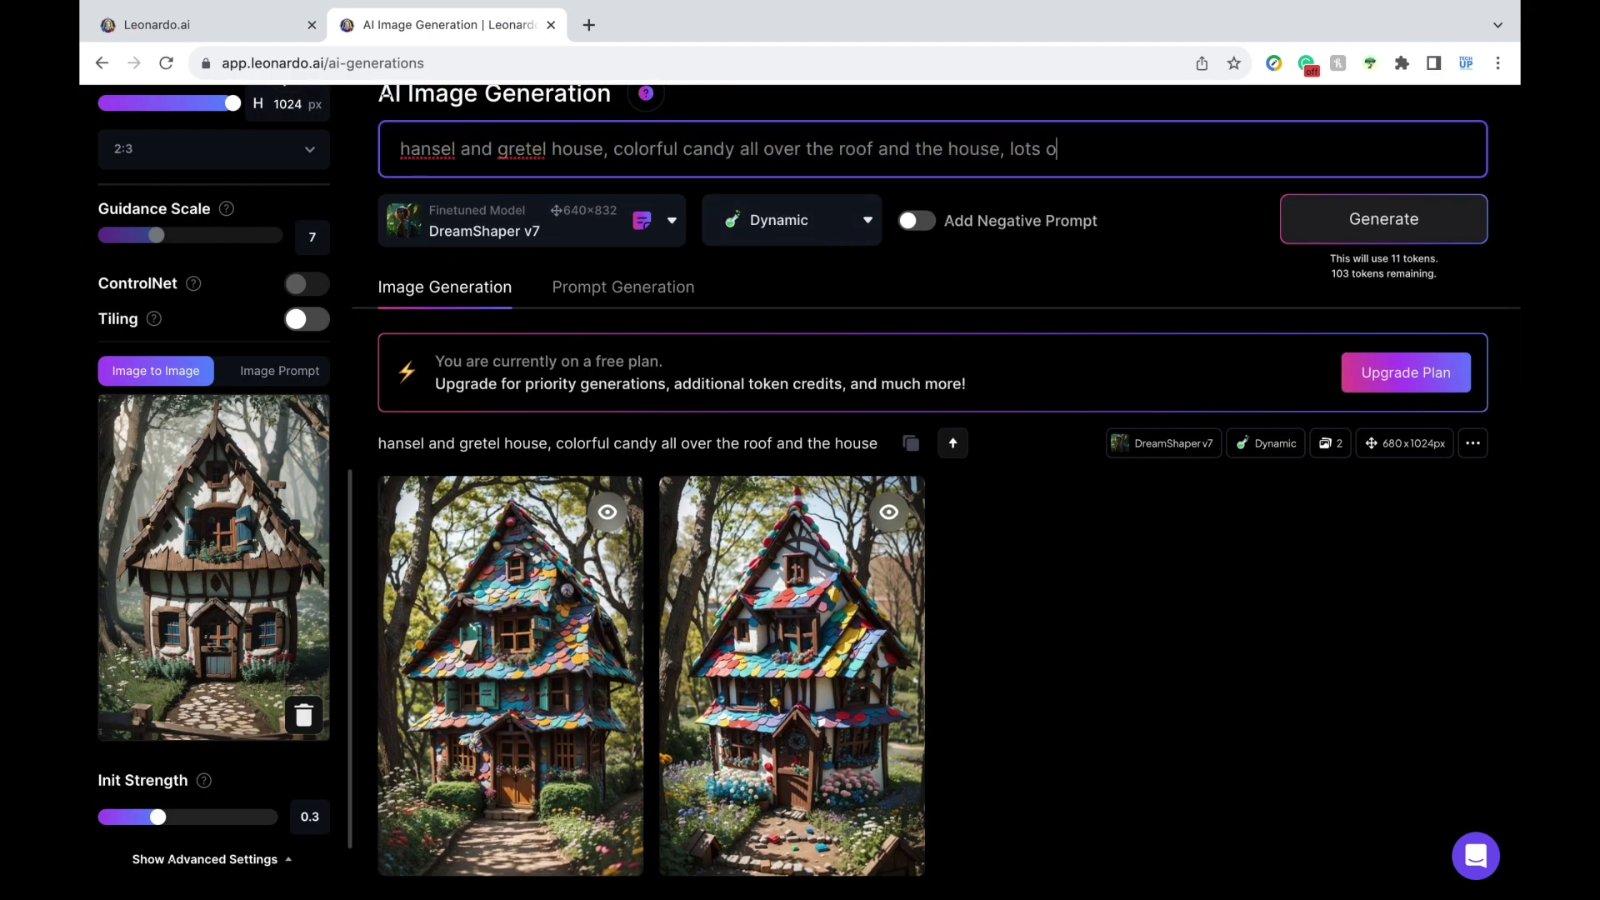
type("f candycanes, gingerbread house")
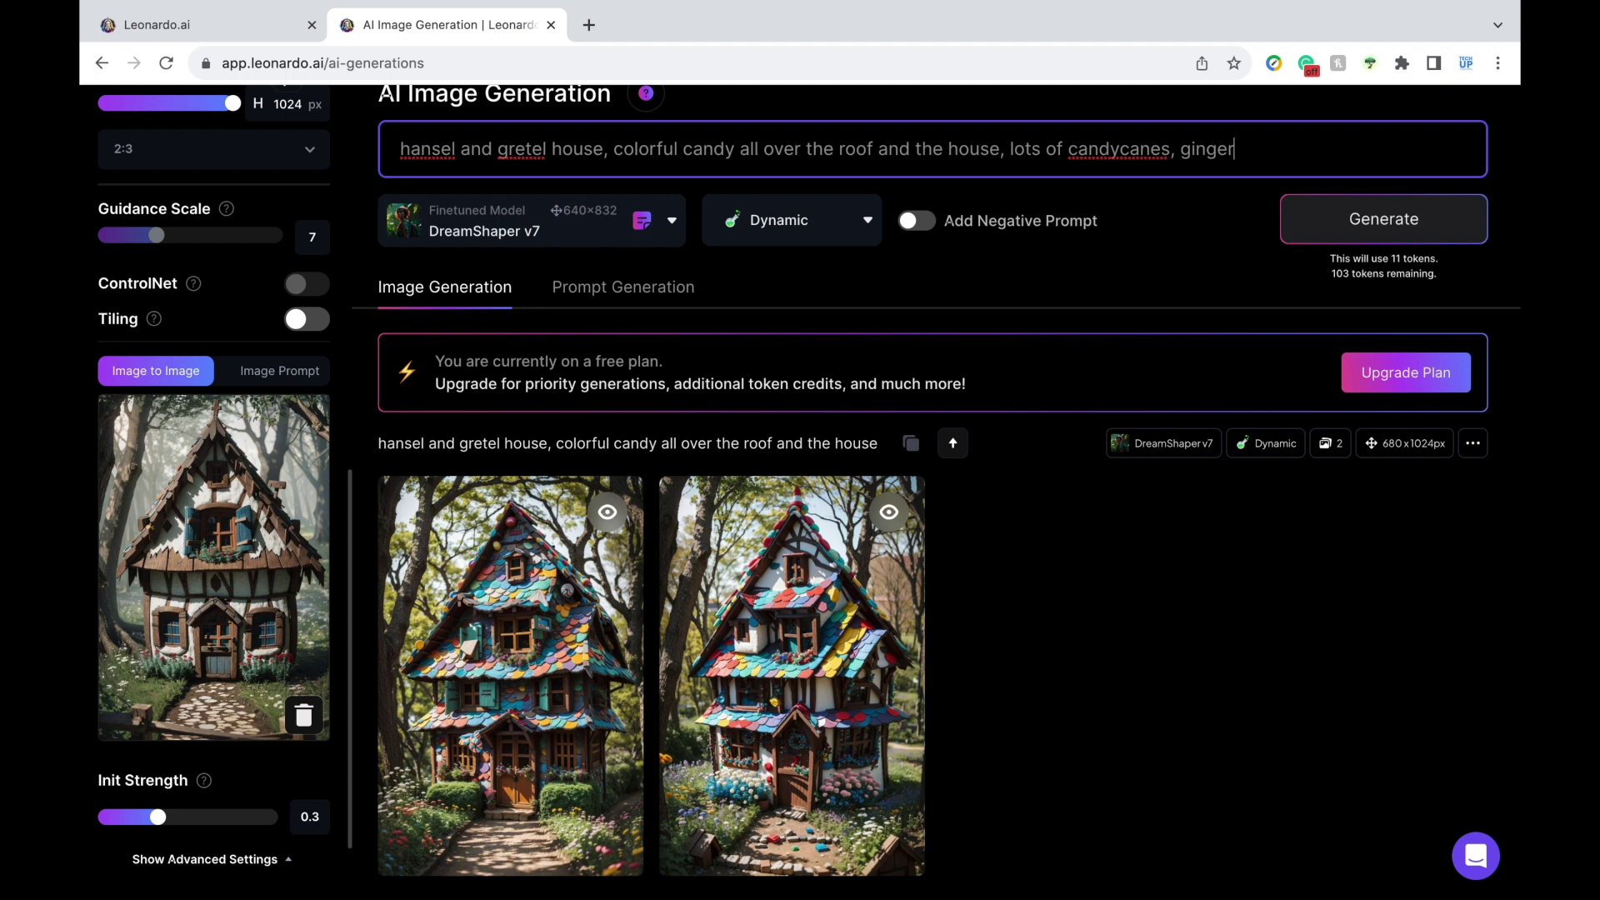
left_click(1423, 220)
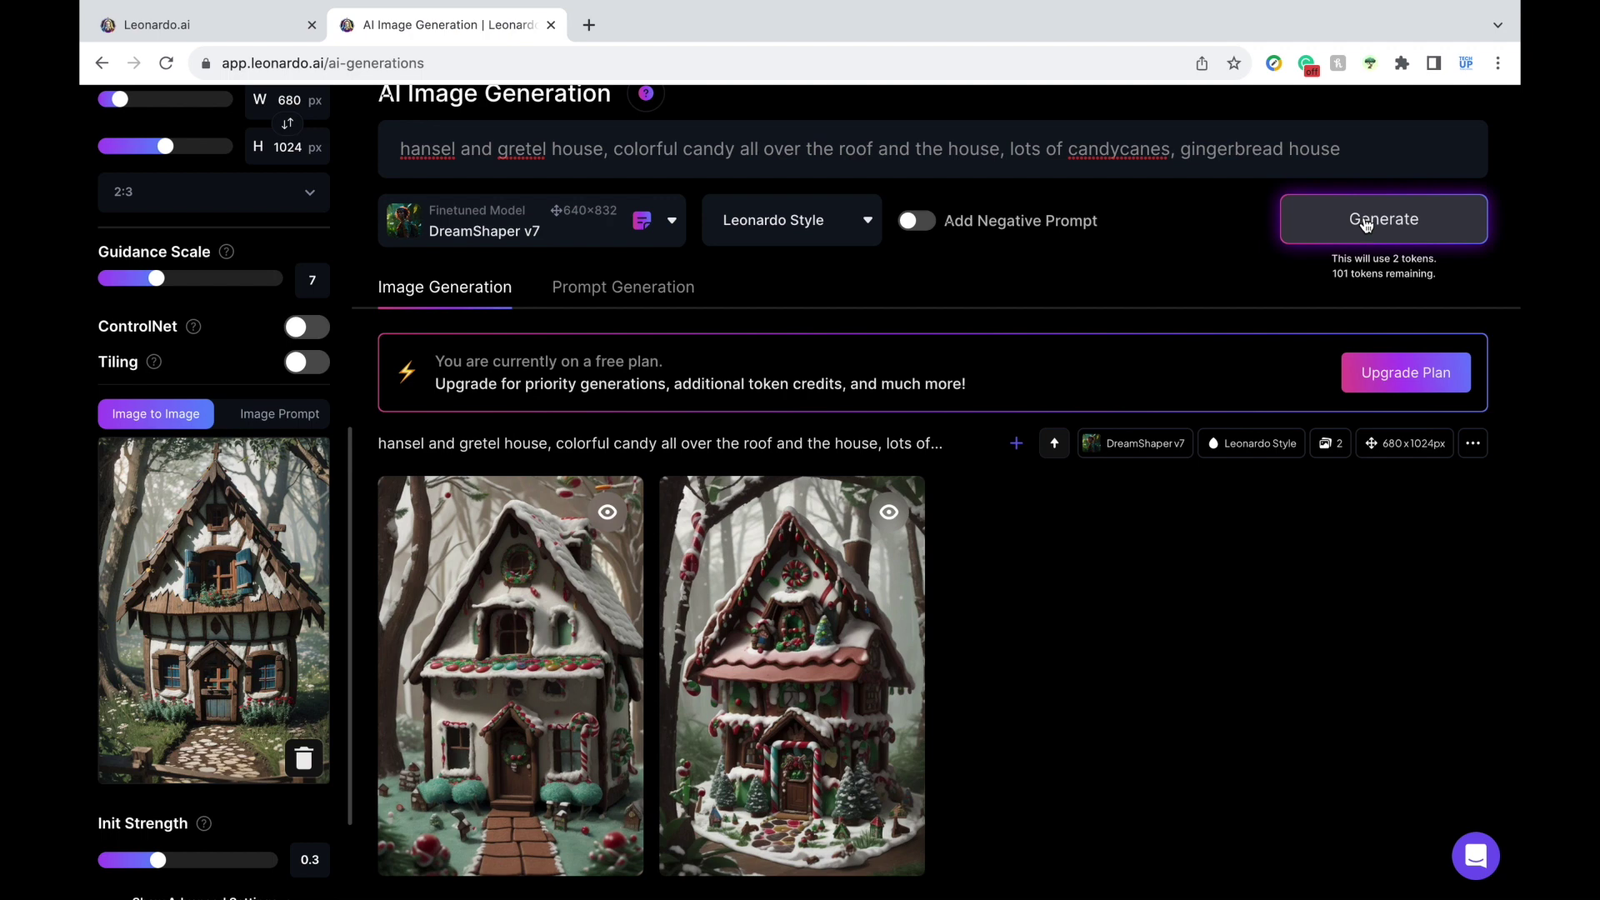
scroll(1423, 448, "down", 1)
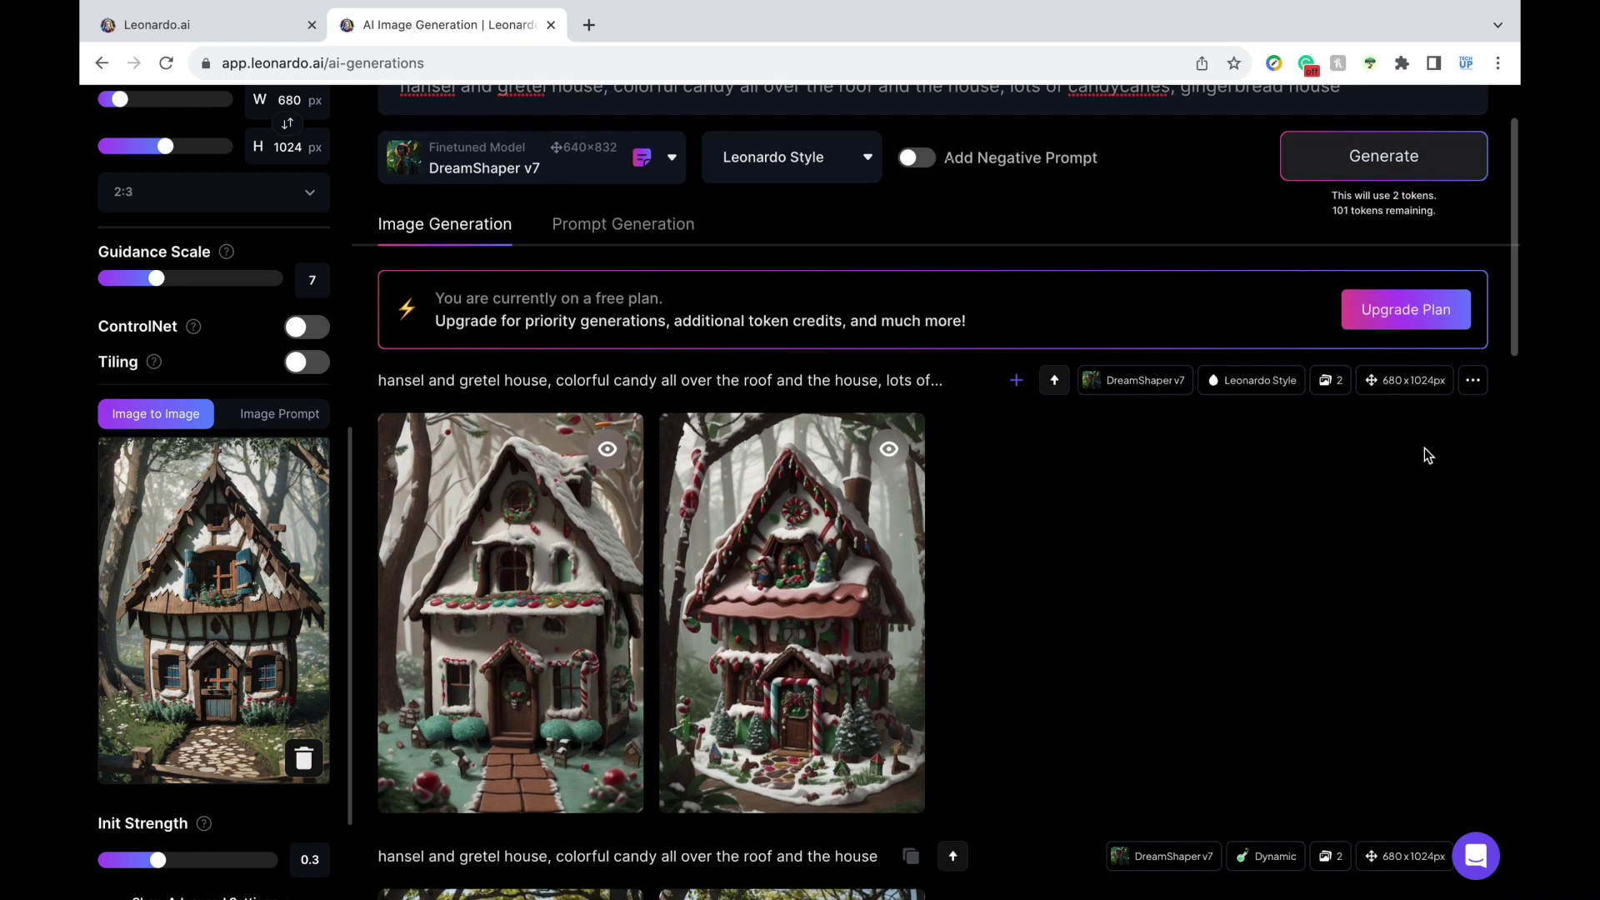
left_click(527, 594)
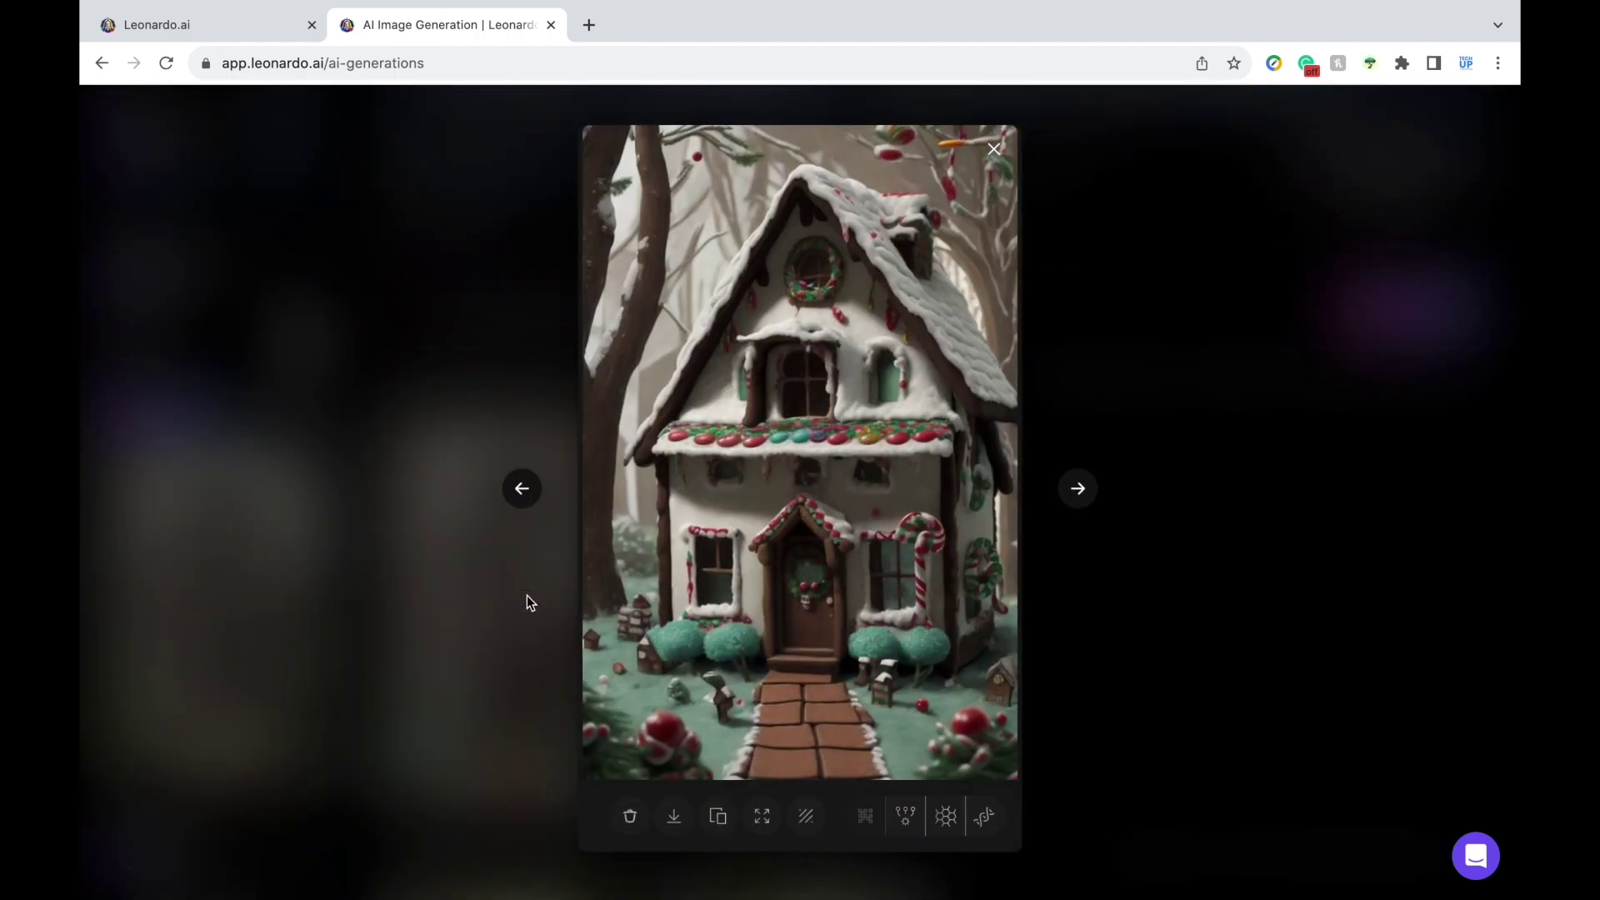
left_click(1078, 491)
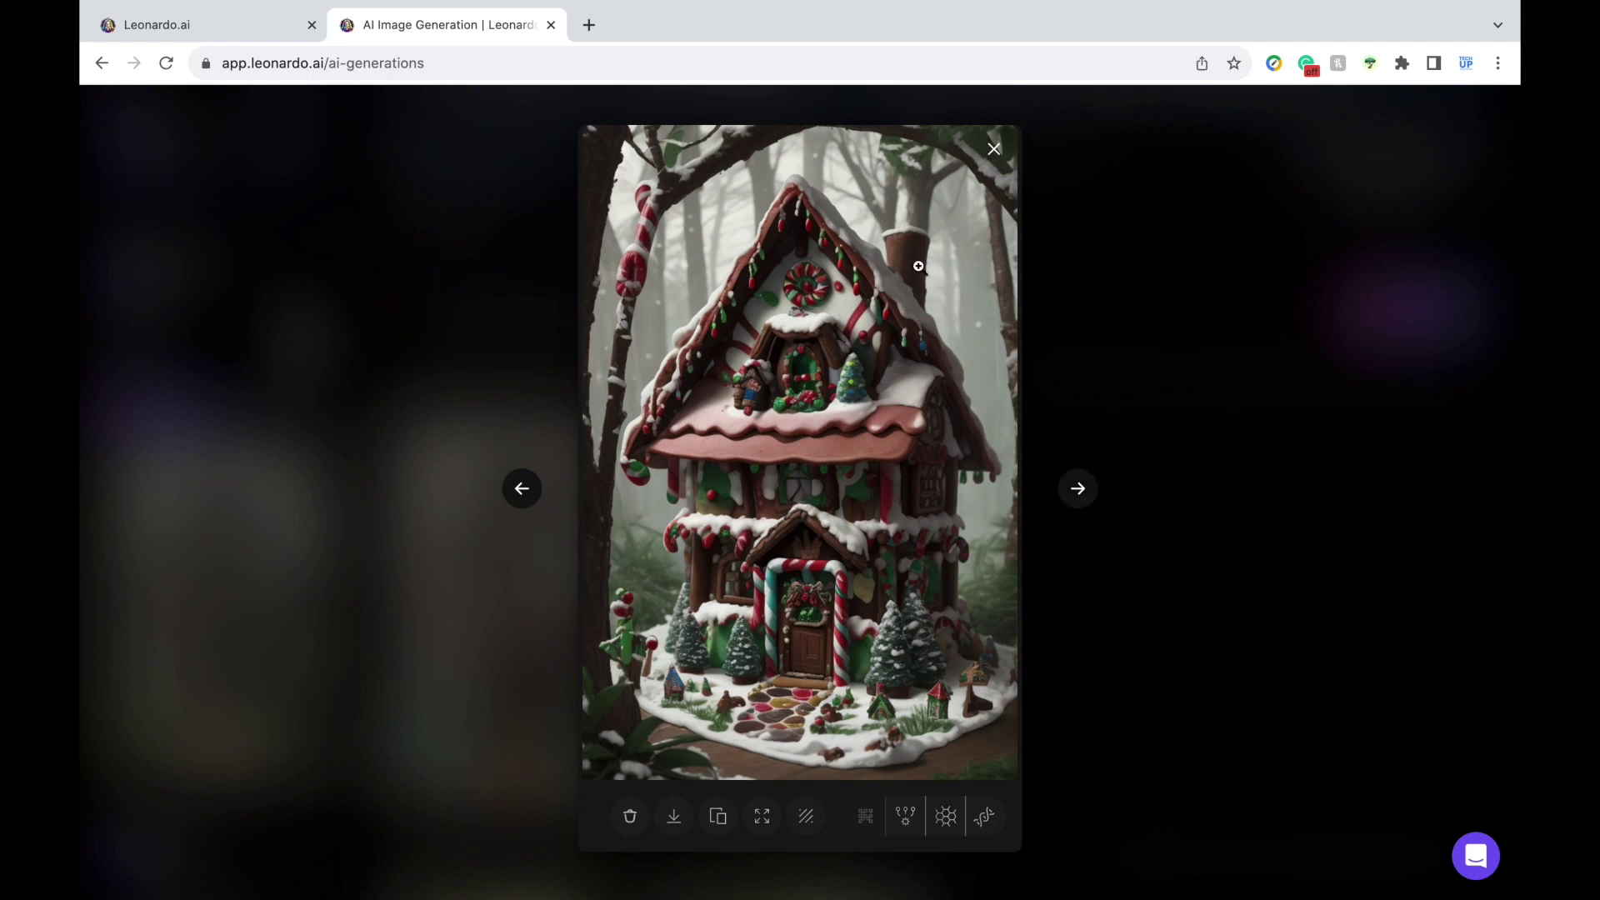
left_click(994, 151)
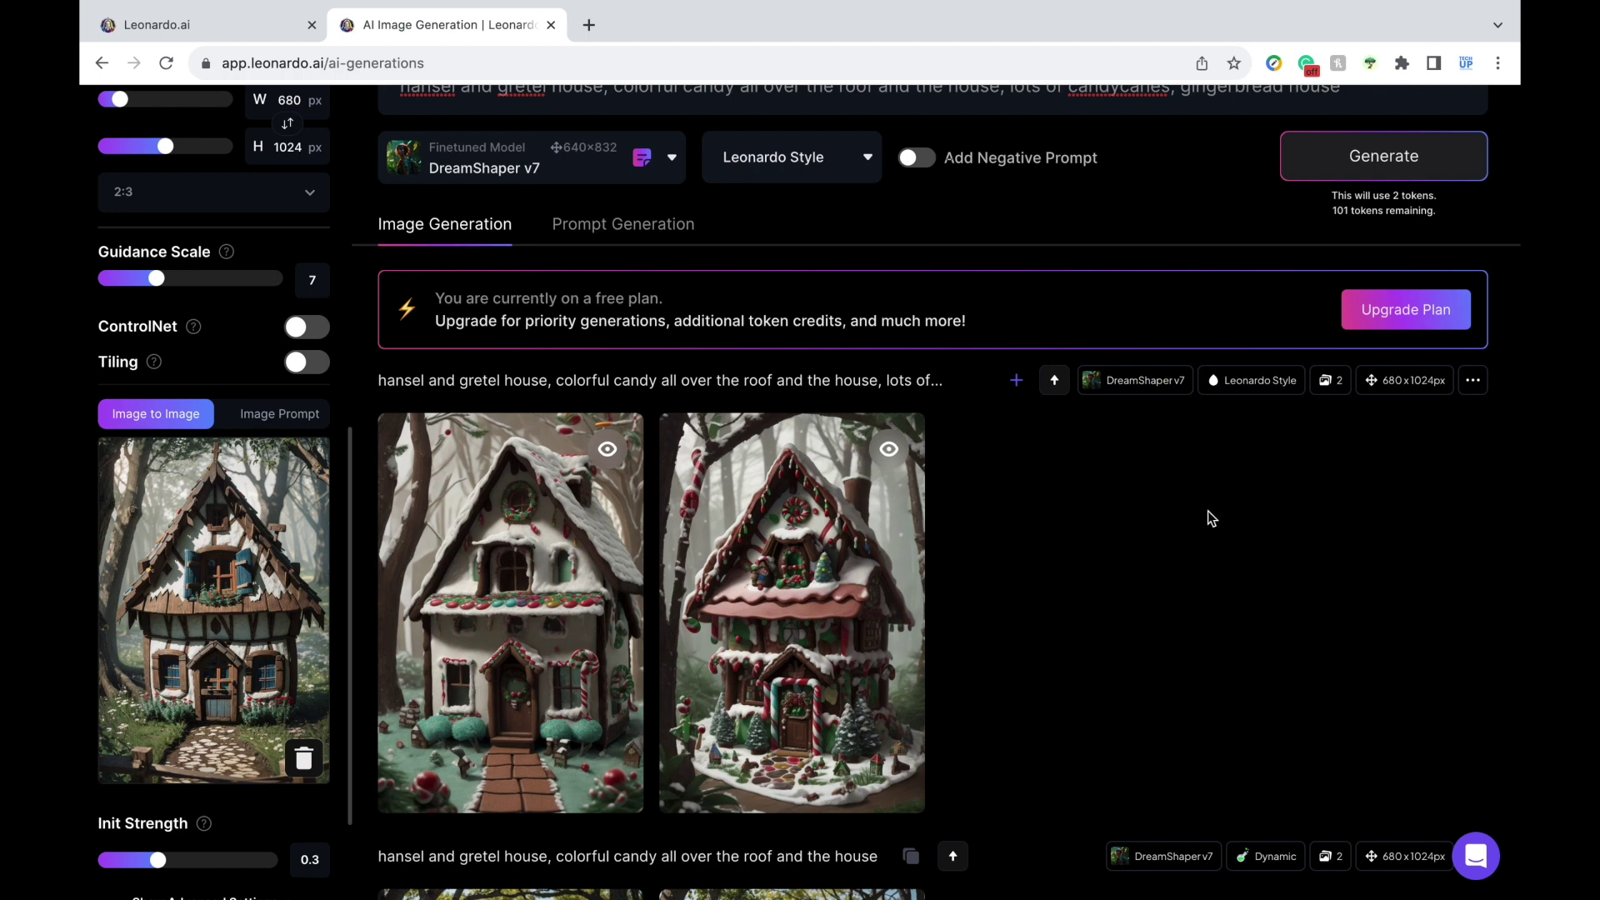
scroll(1213, 518, "up", 2)
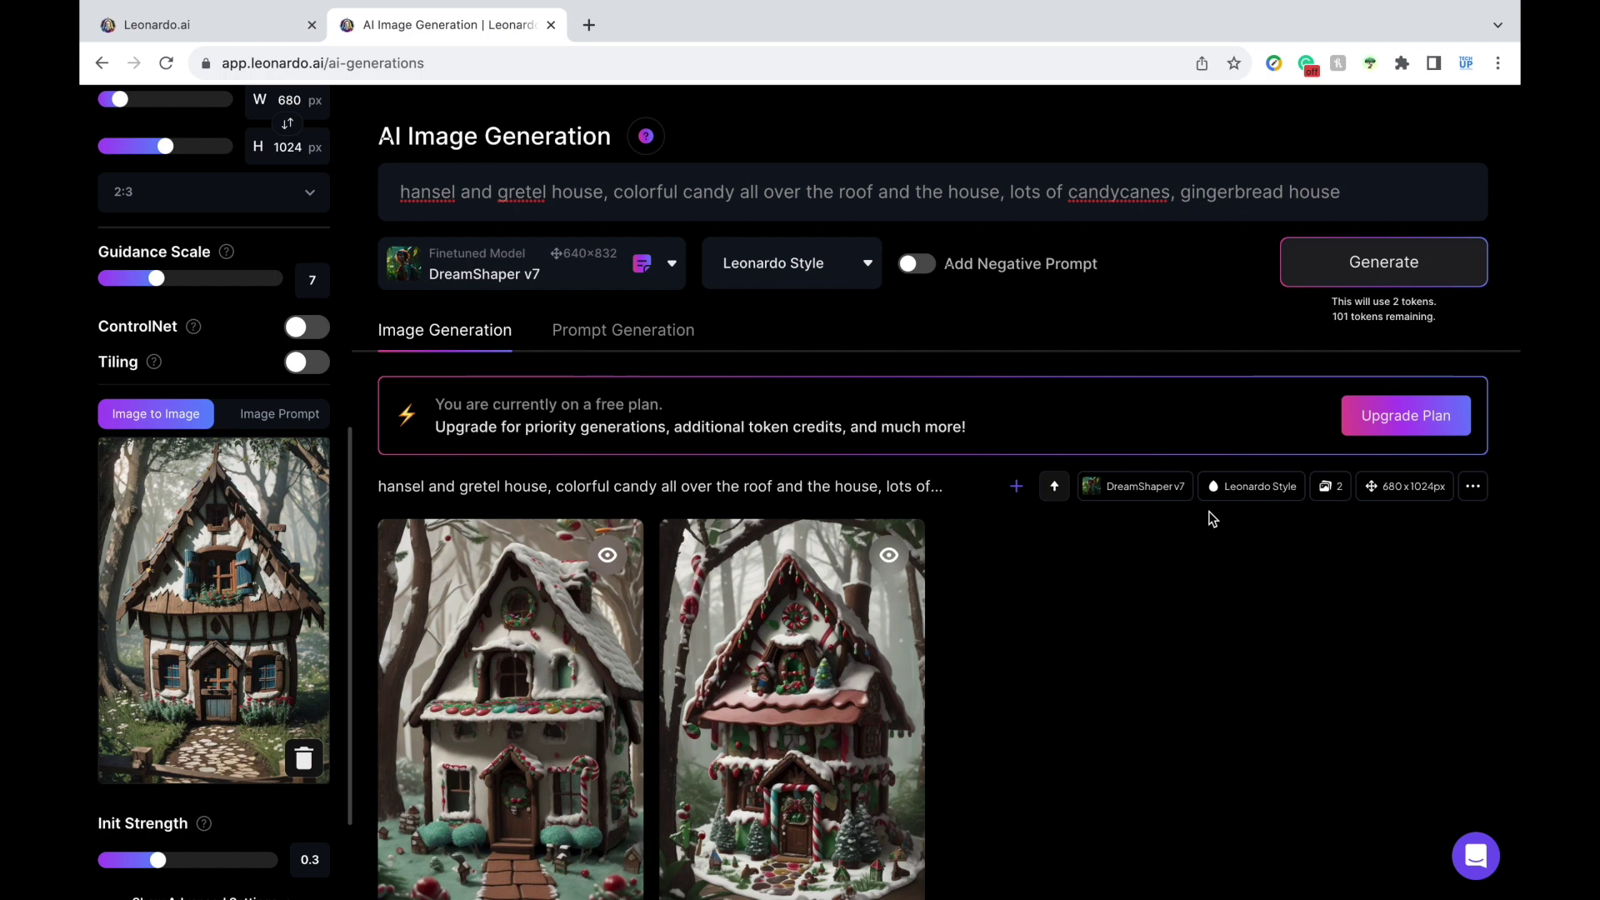
scroll(216, 250, "up", 10)
Step: Return to the Leonardo.Ai home page and browse Recent Creations, viewing the halloween pumpkin cat image
left_click(225, 143)
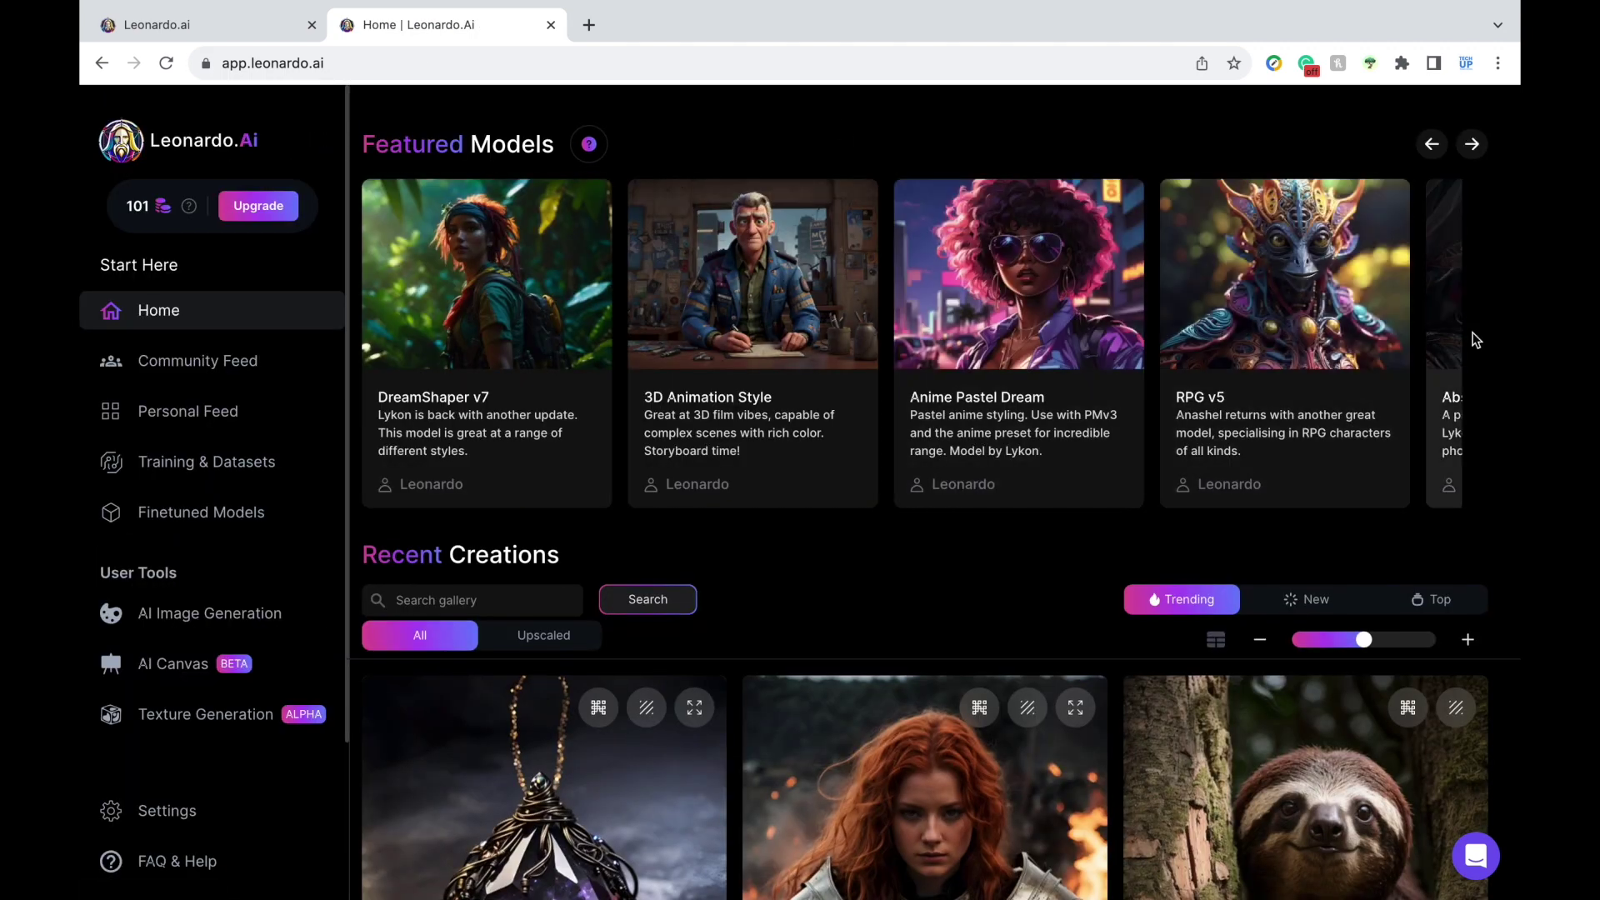
scroll(1517, 425, "down", 15)
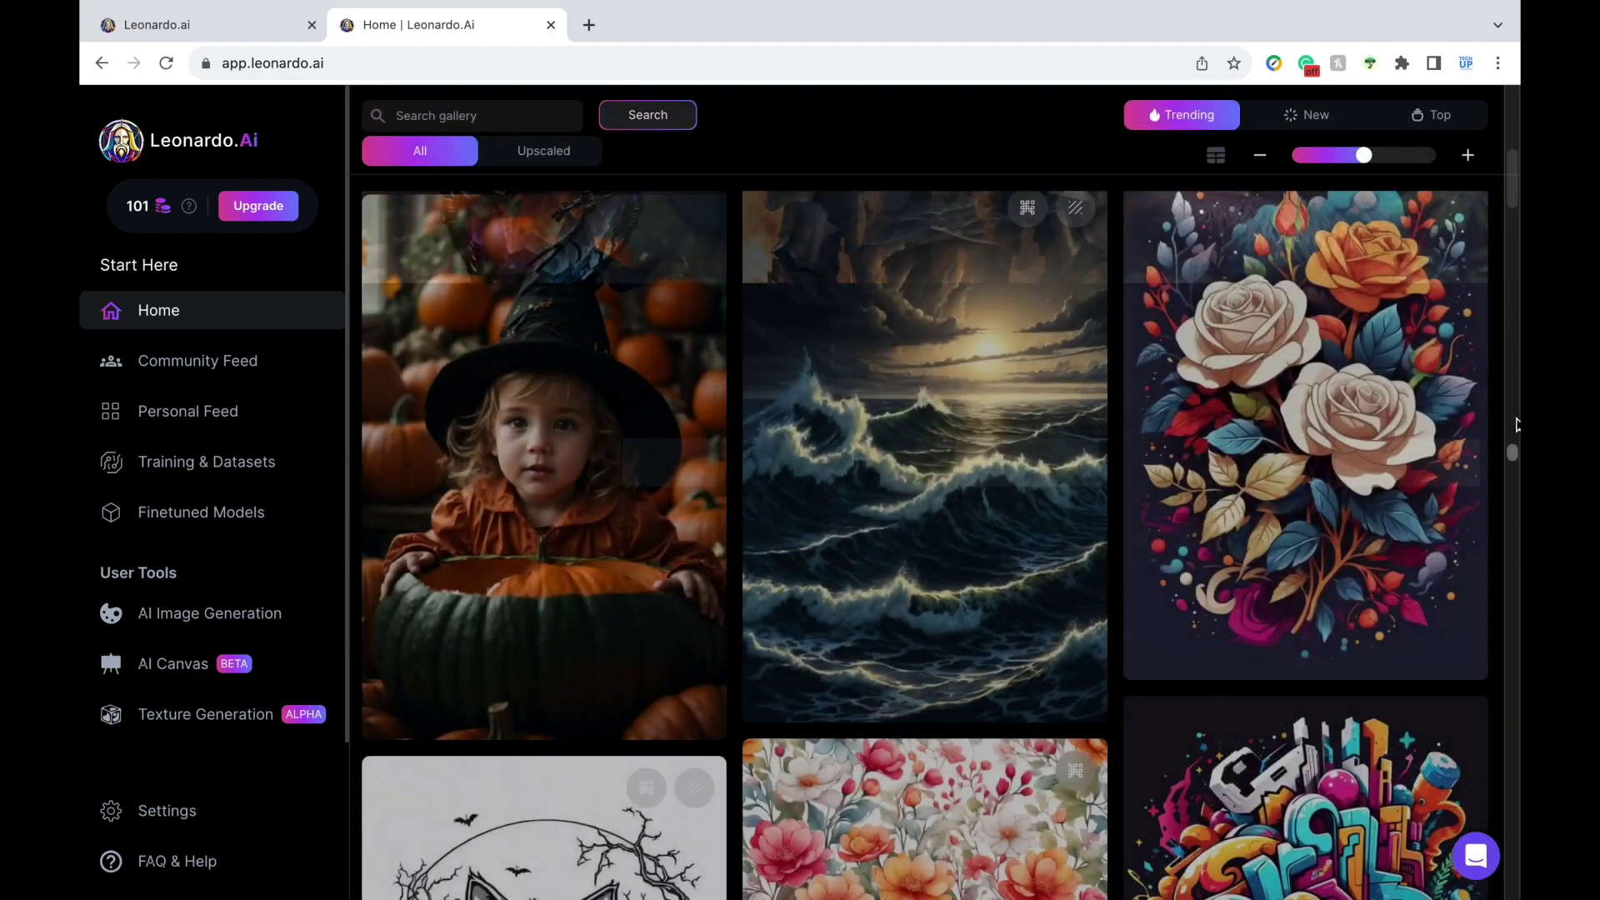
scroll(1517, 425, "down", 3)
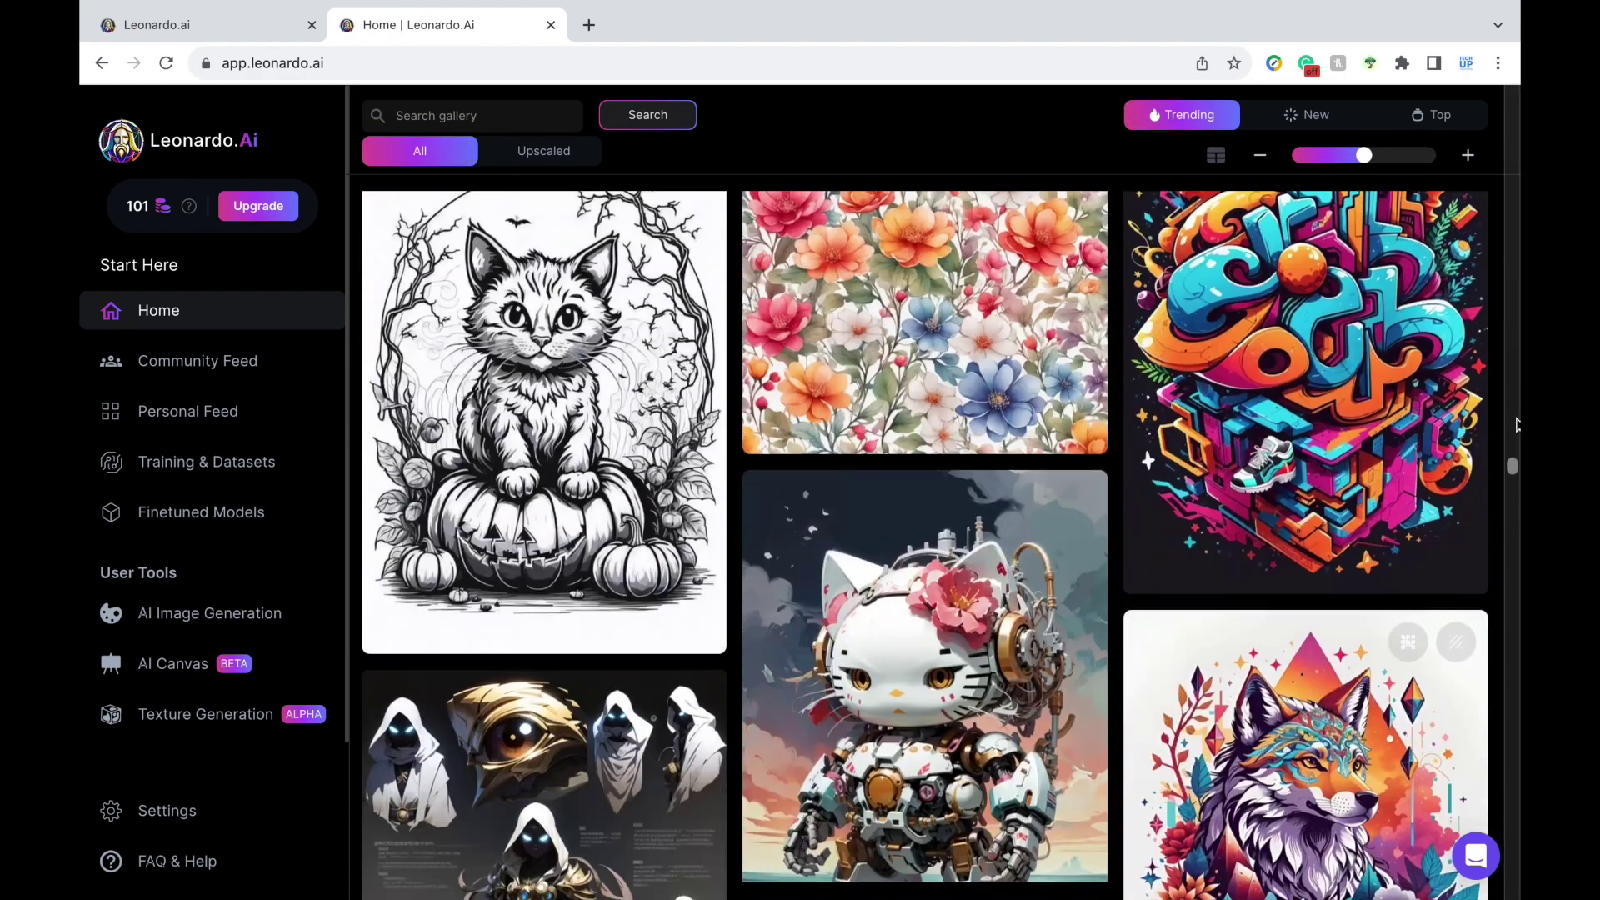
left_click(652, 410)
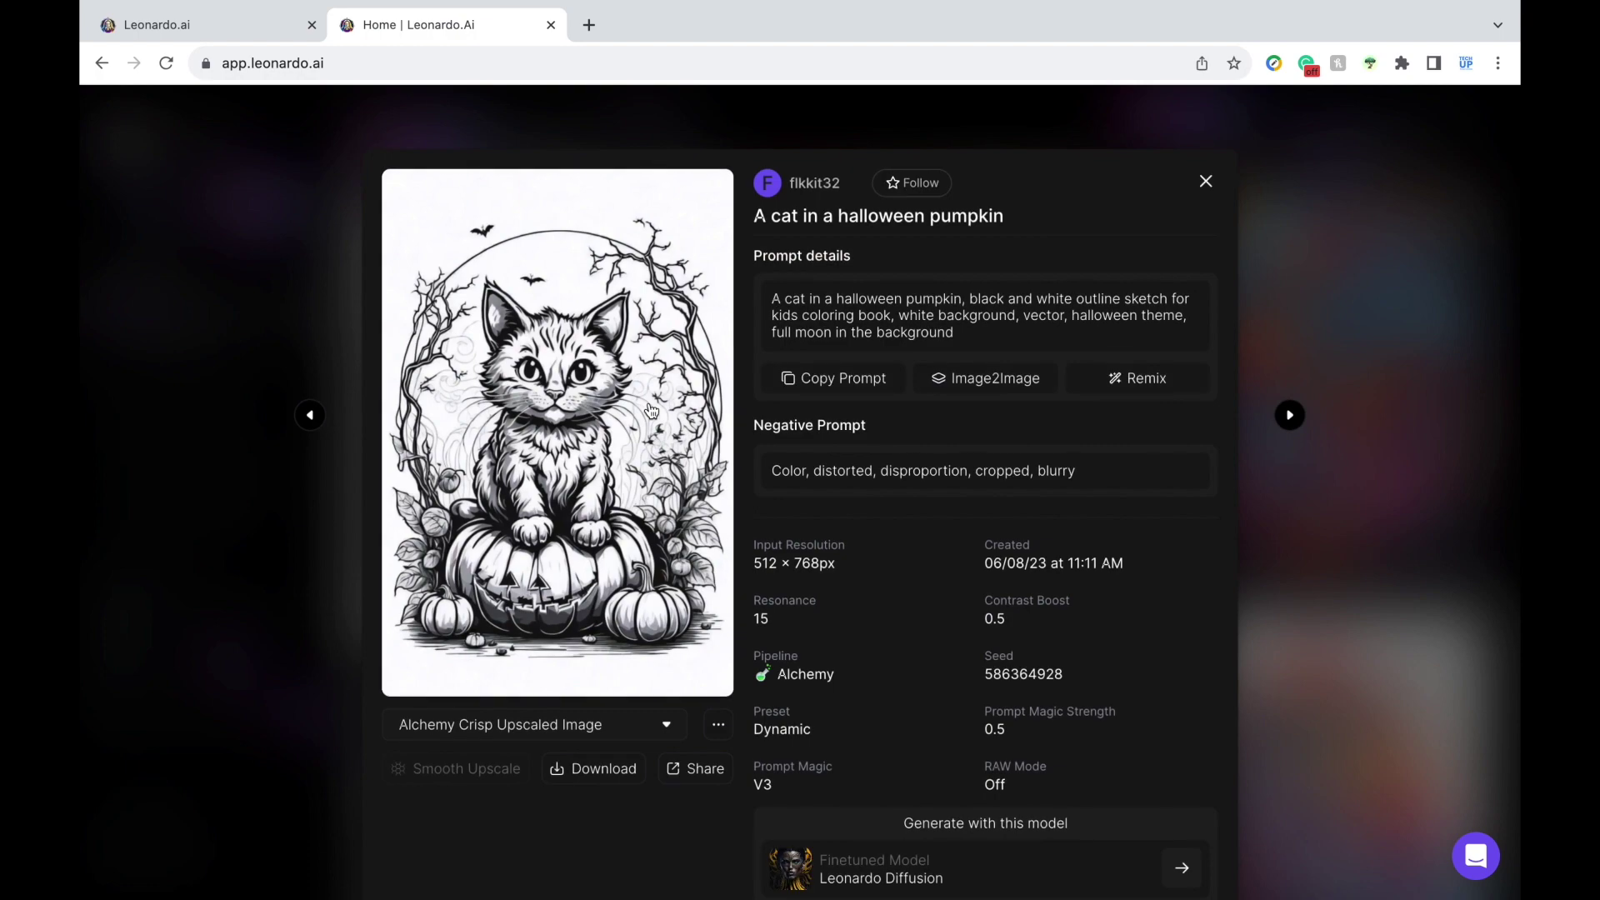
scroll(1354, 521, "down", 5)
left_click(1353, 522)
Step: Copy the full prompt of the giraffe colouring-page image from its details
left_click(1353, 522)
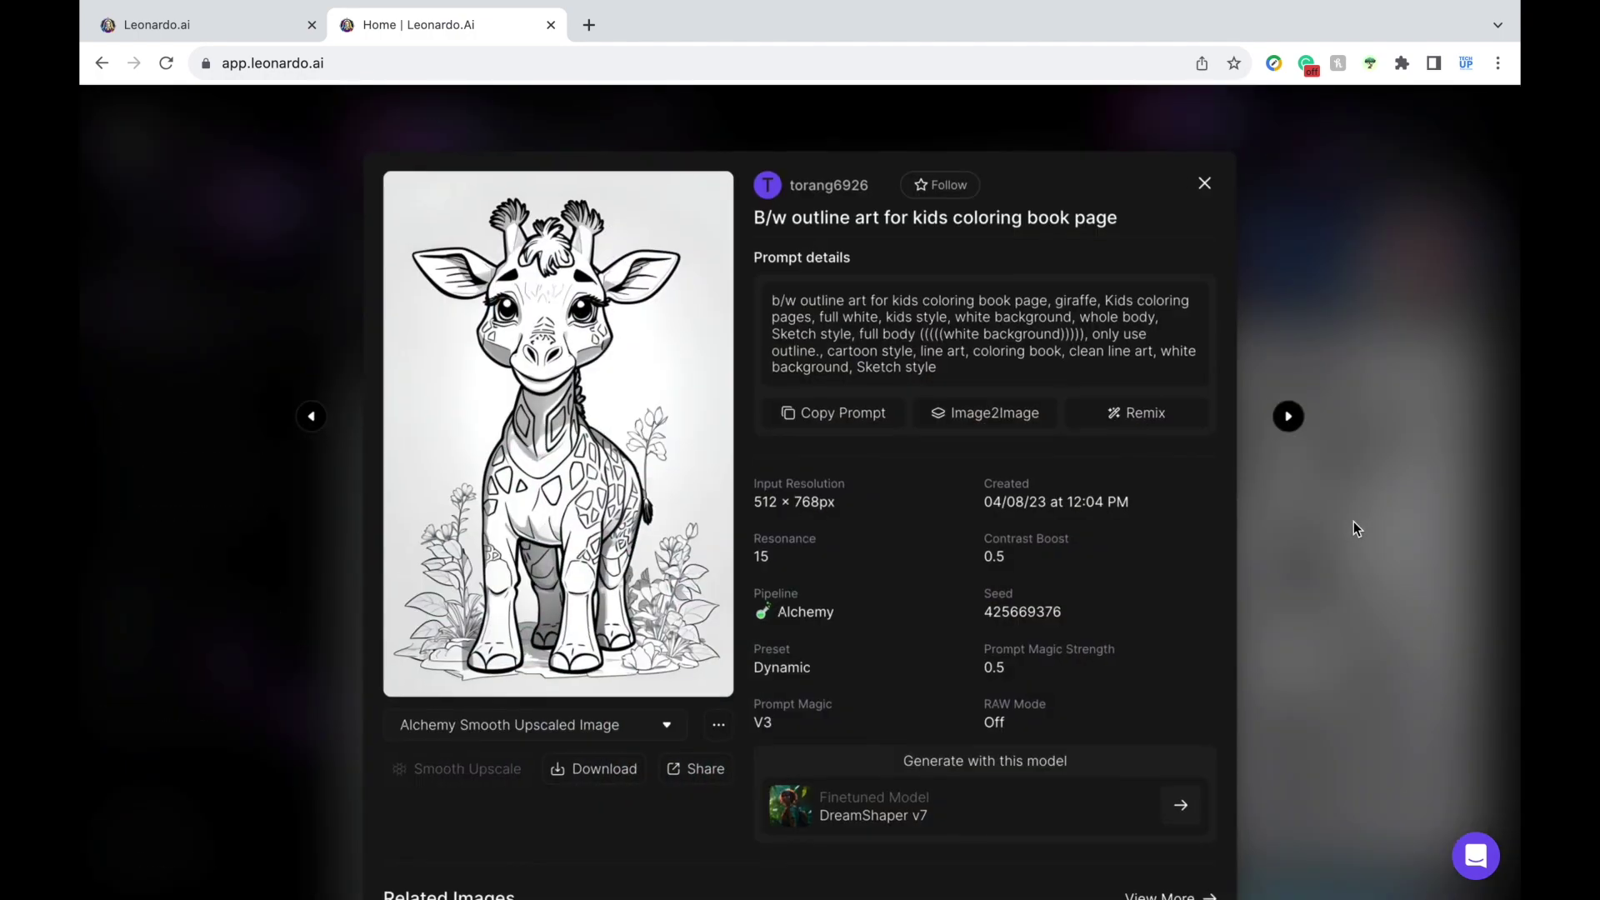
double_click(1083, 298)
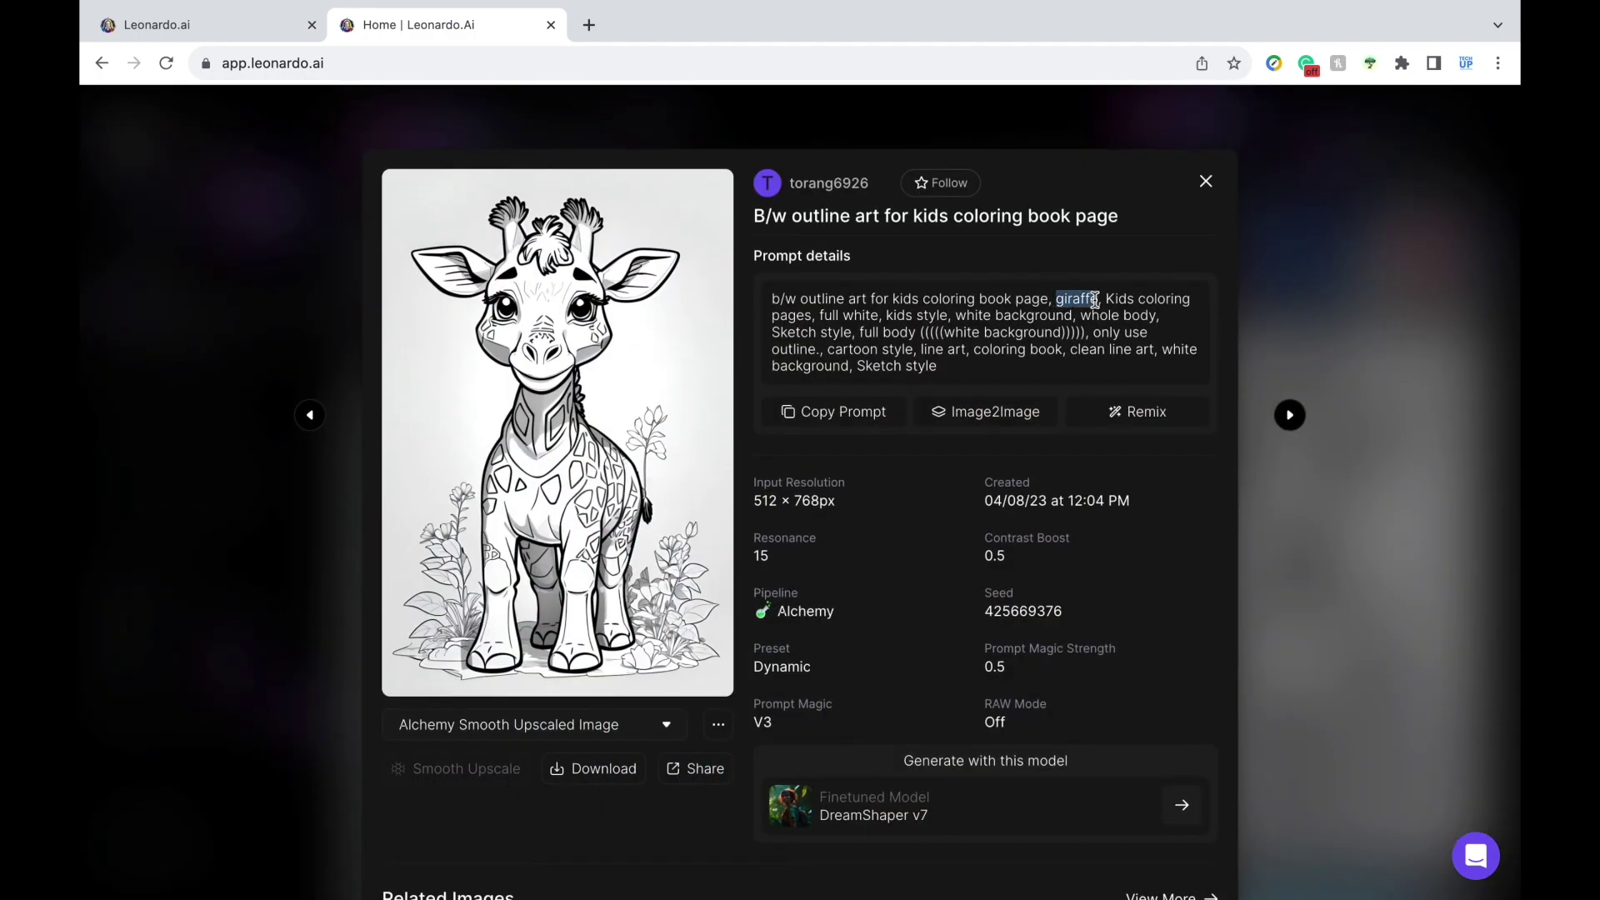
left_click(1075, 332)
left_click(836, 416)
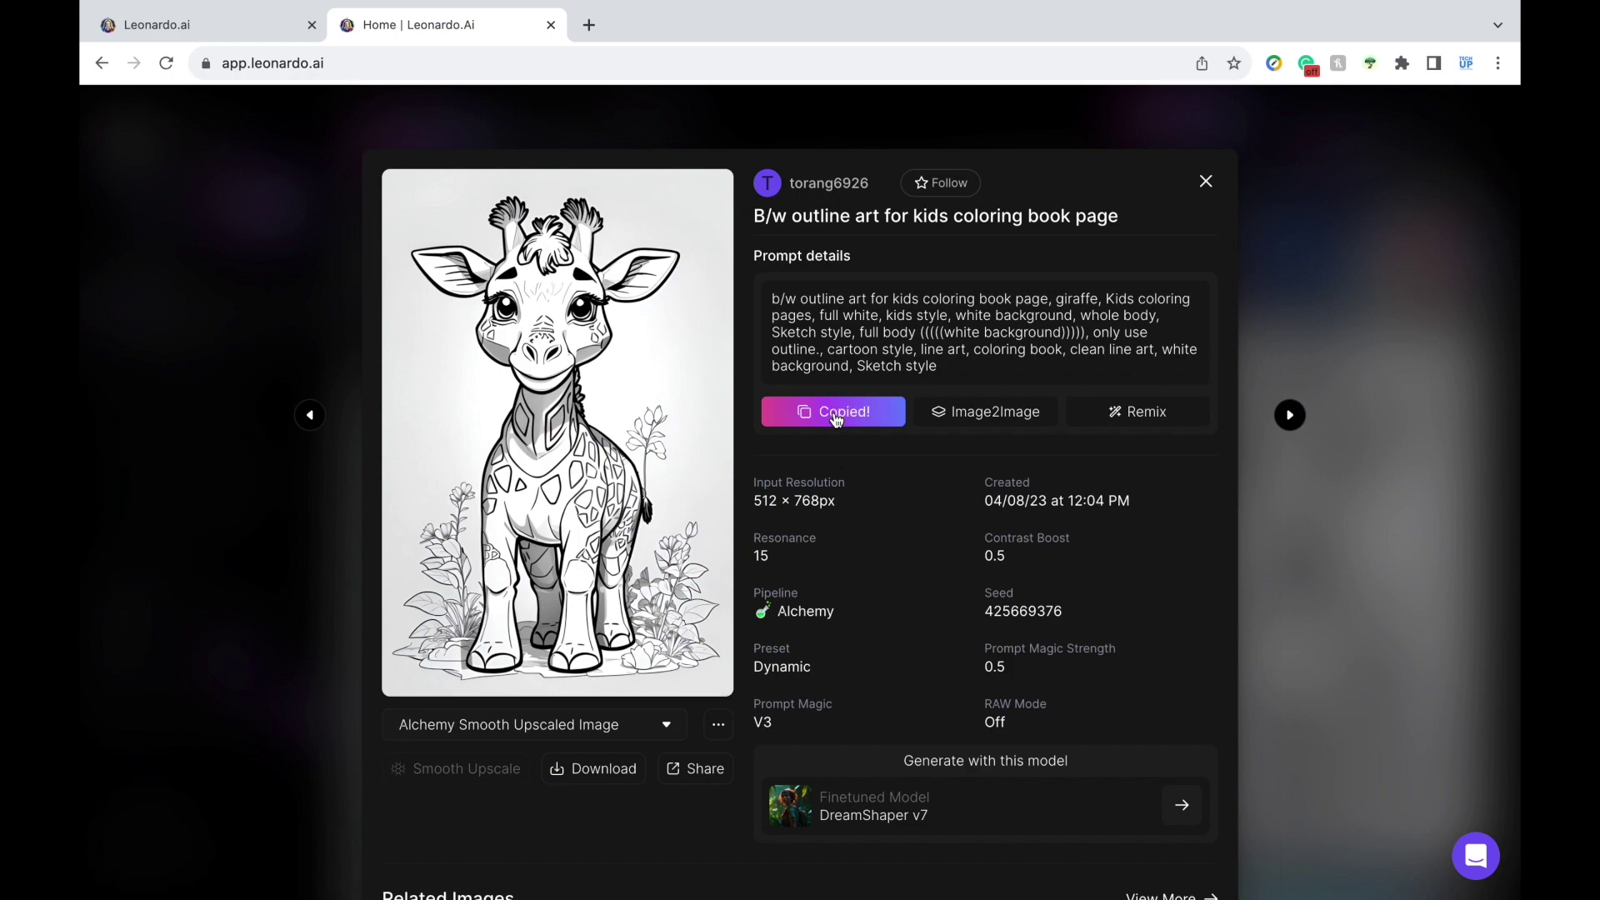
key("Escape")
left_click(997, 633)
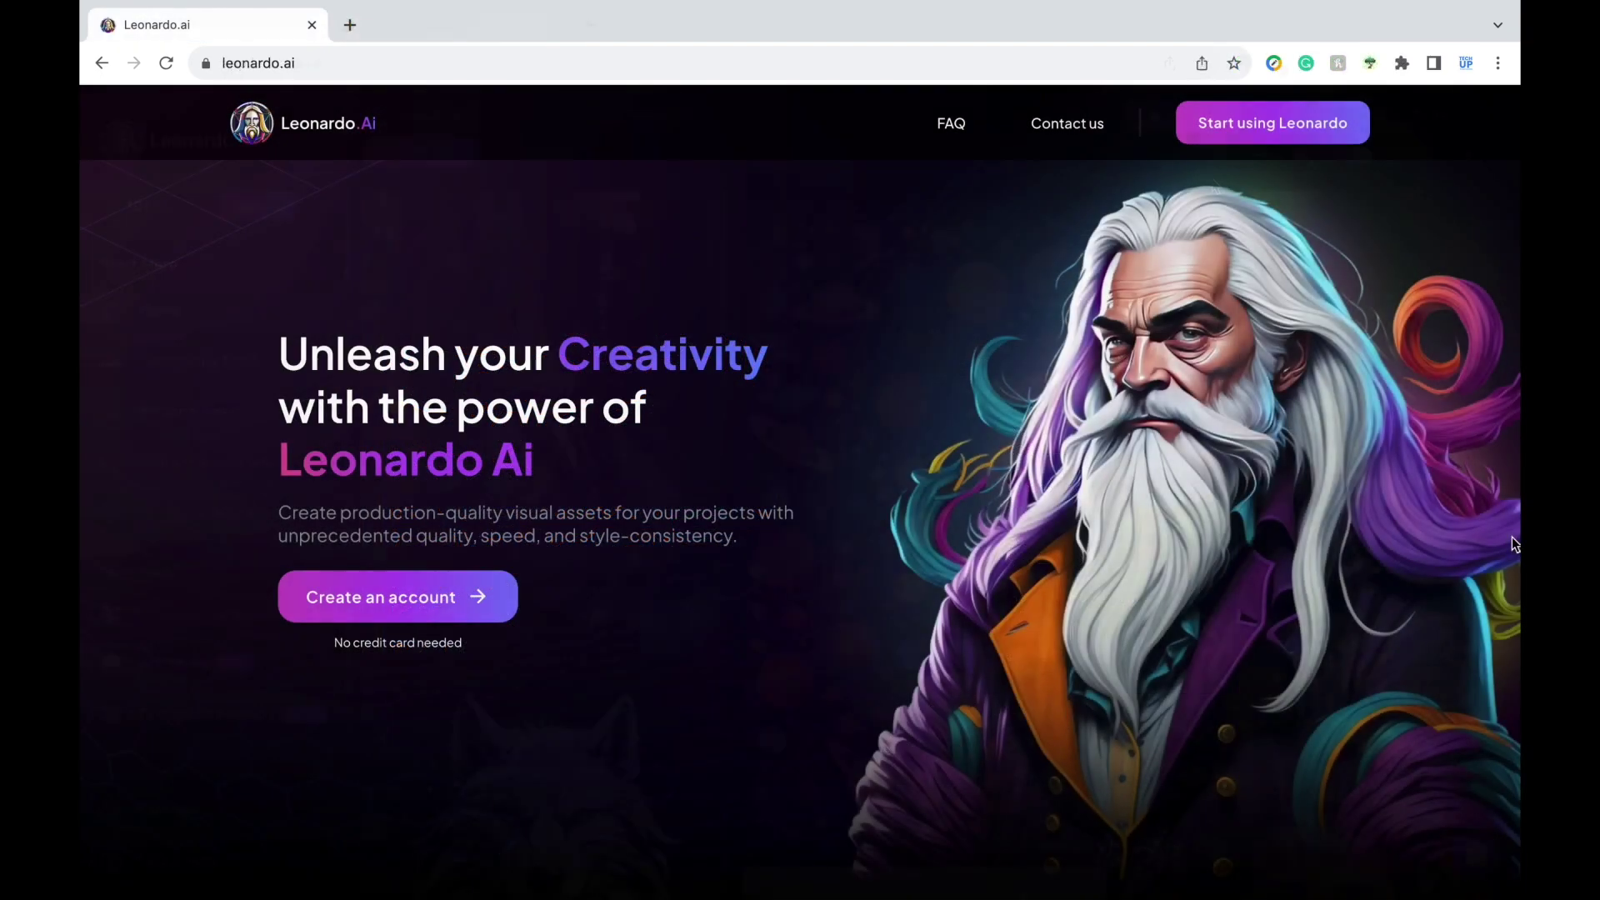
scroll(1514, 543, "down", 5)
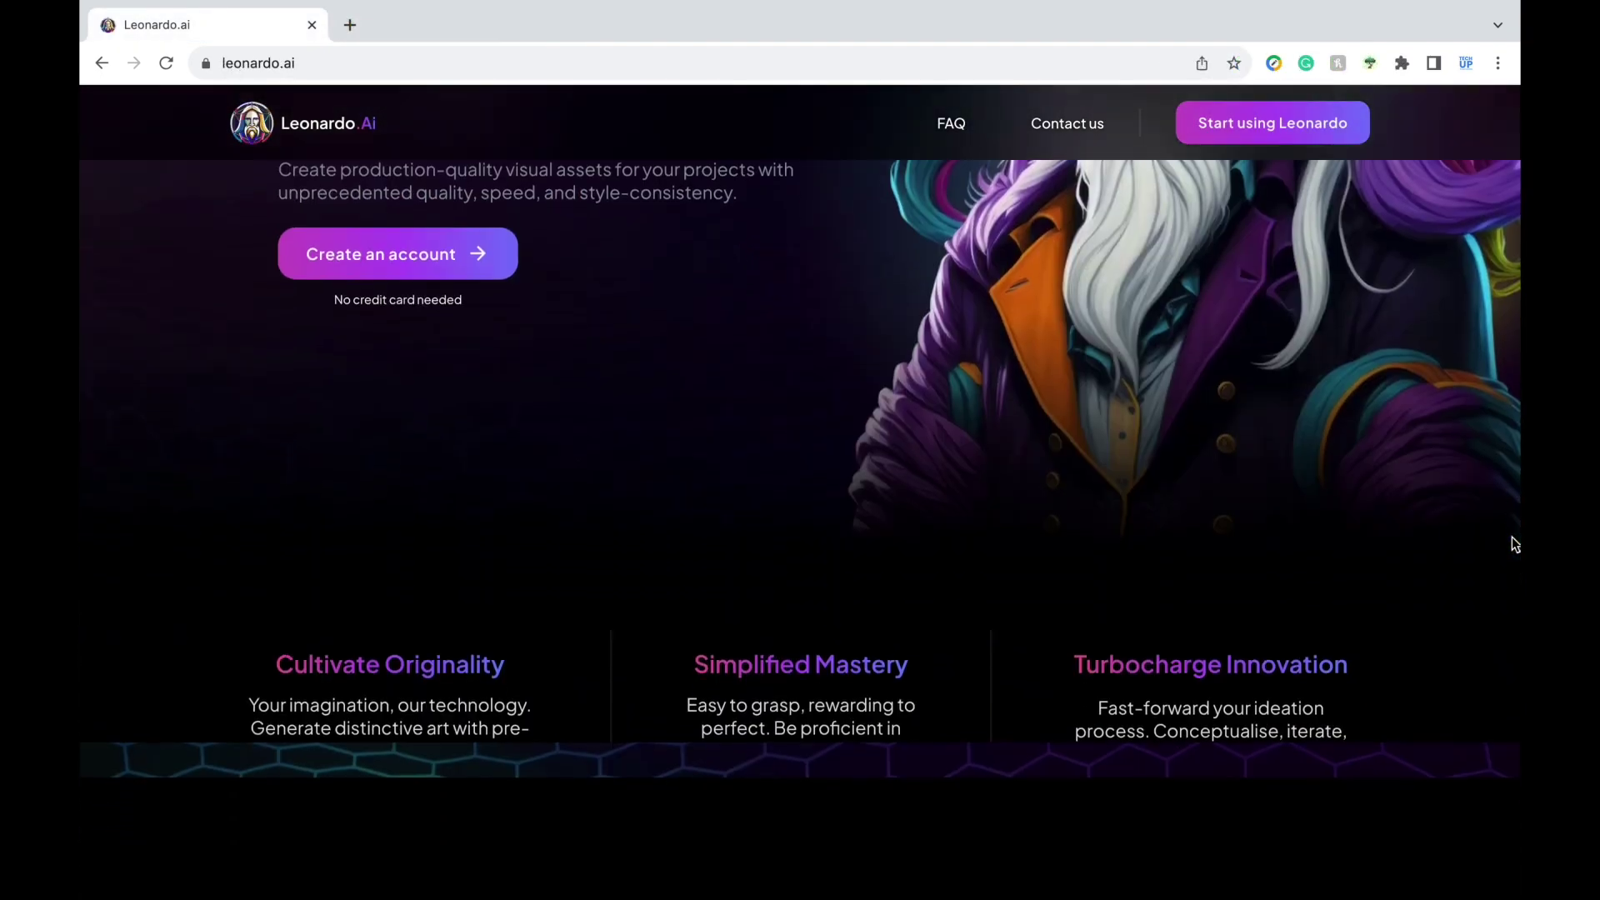
Step: Scroll past the landing page's toolkit and fine-tuned models to the newsletter's Upcoming Webinars and Events
scroll(1512, 537, "down", 8)
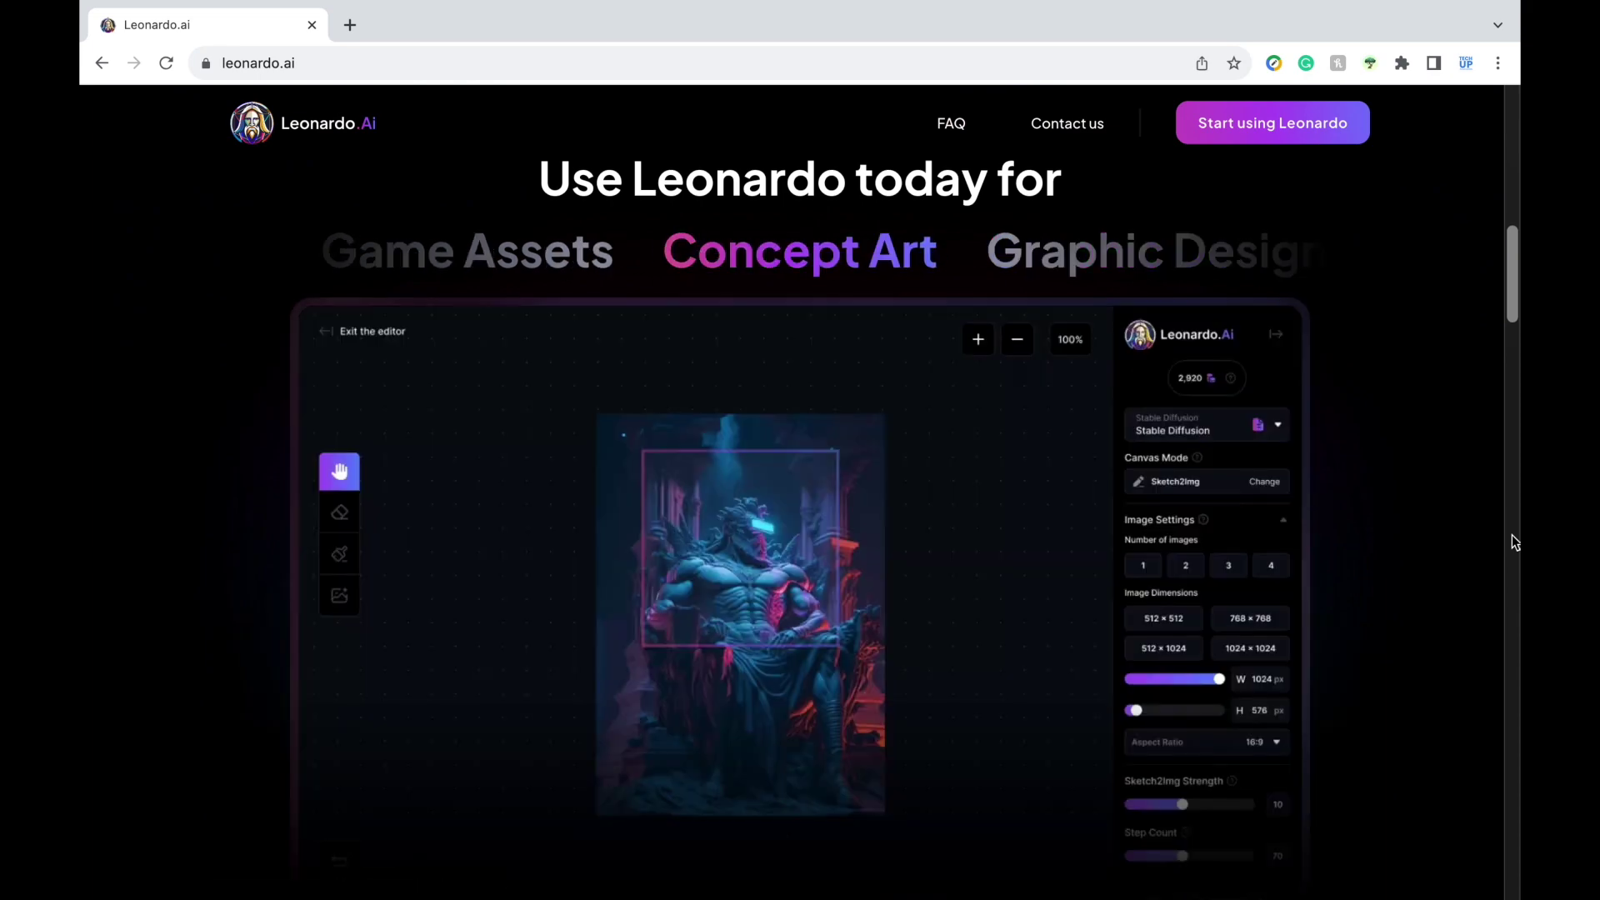
scroll(1511, 535, "down", 8)
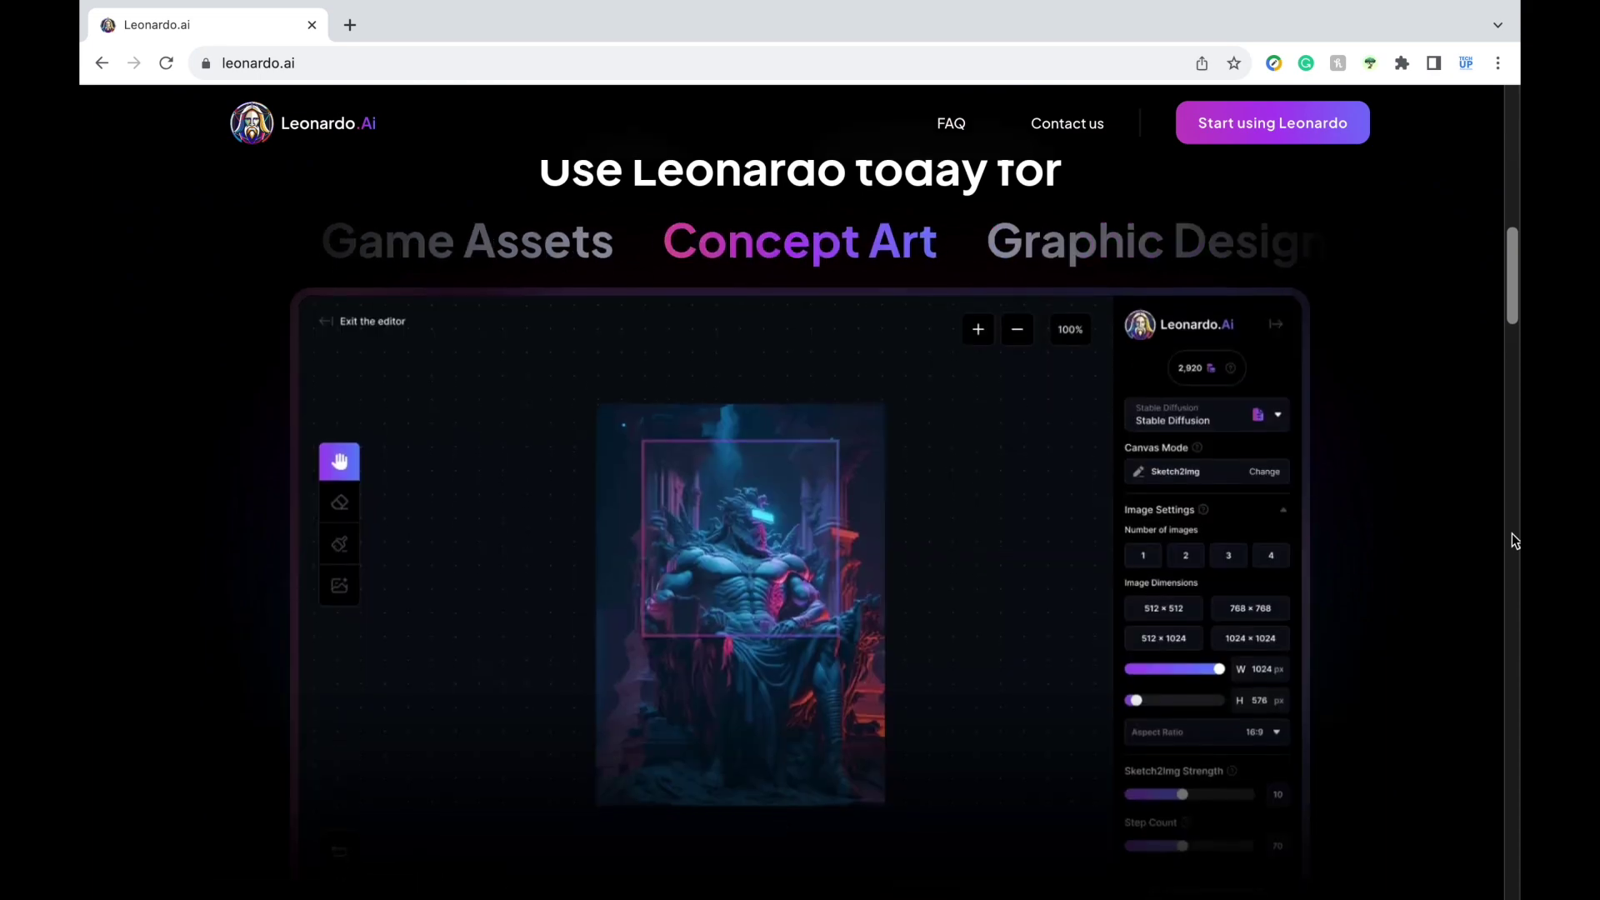
scroll(1512, 537, "down", 2)
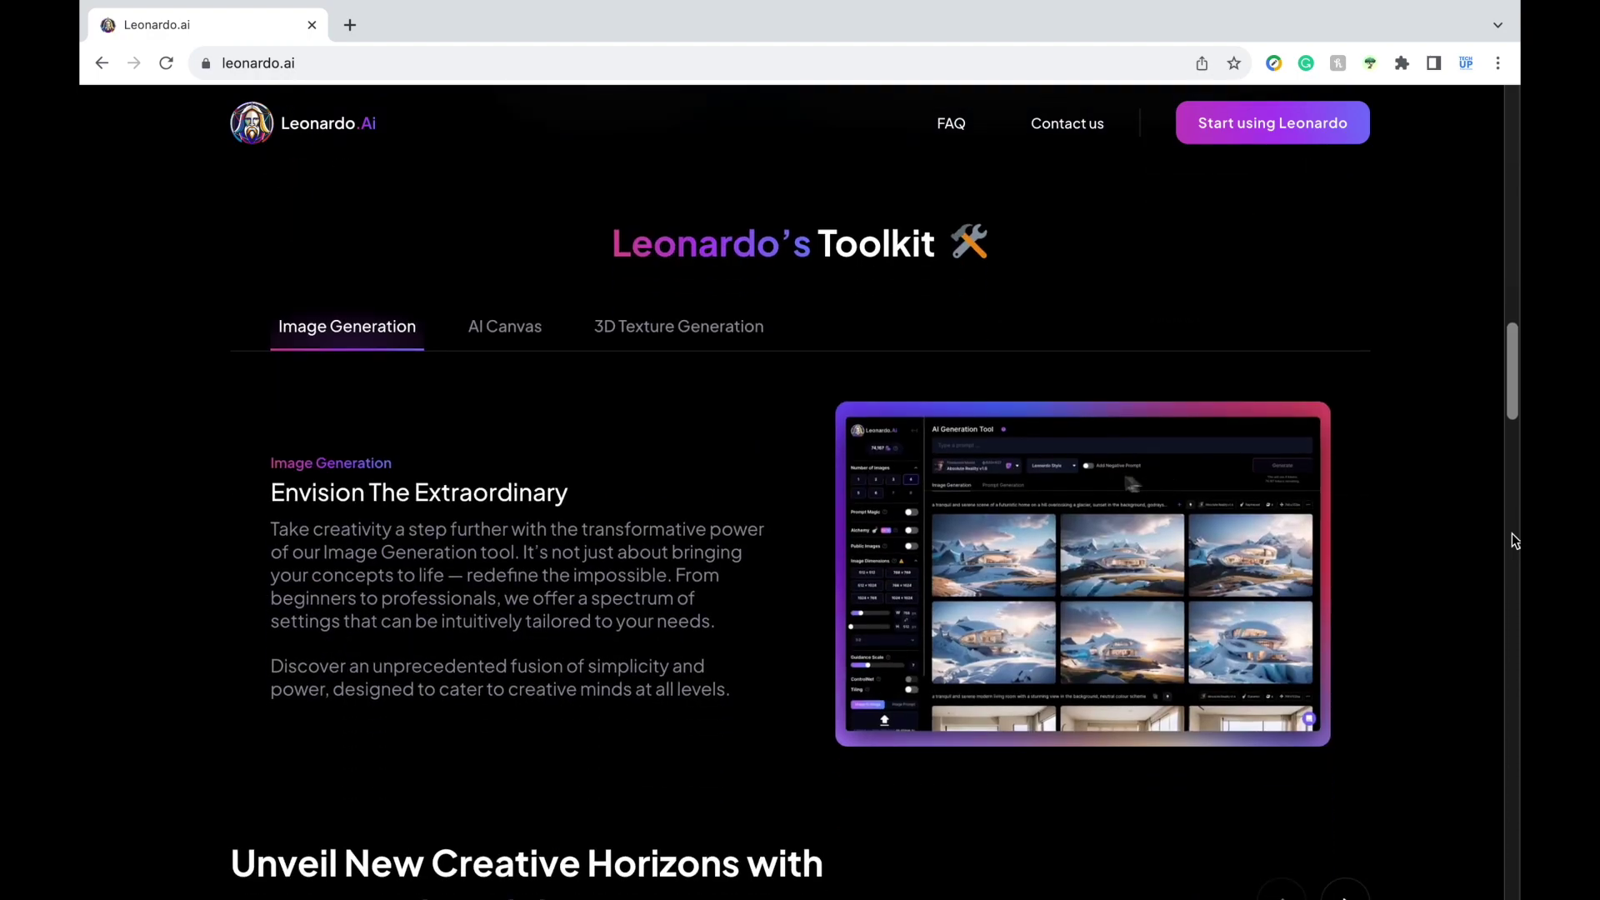
scroll(1511, 538, "down", 8)
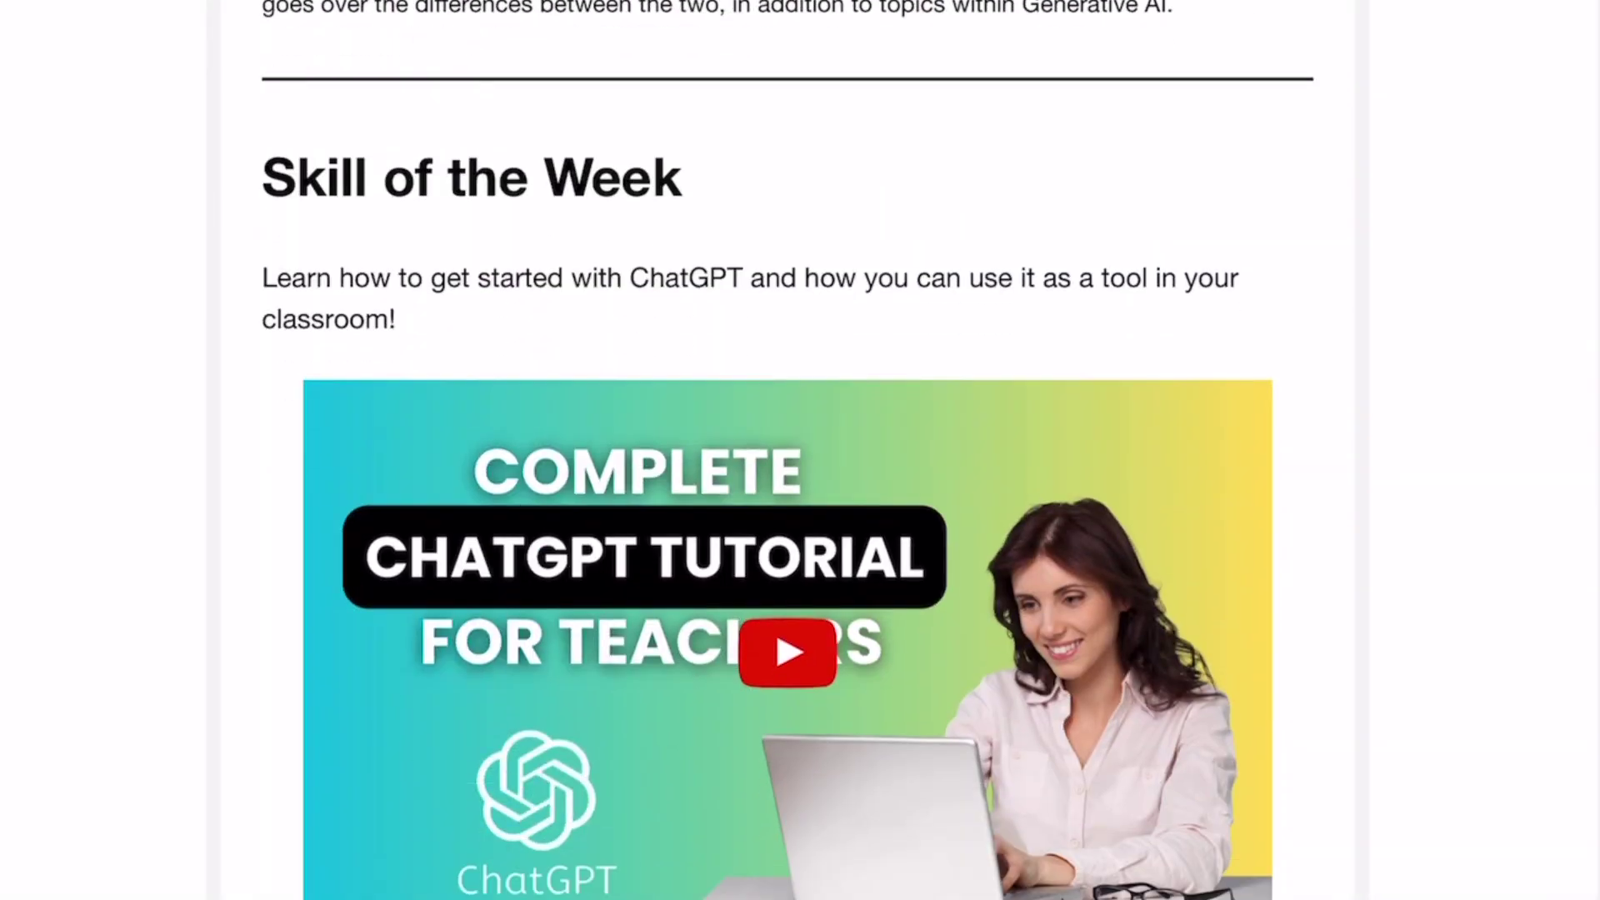
scroll(787, 450, "down", 20)
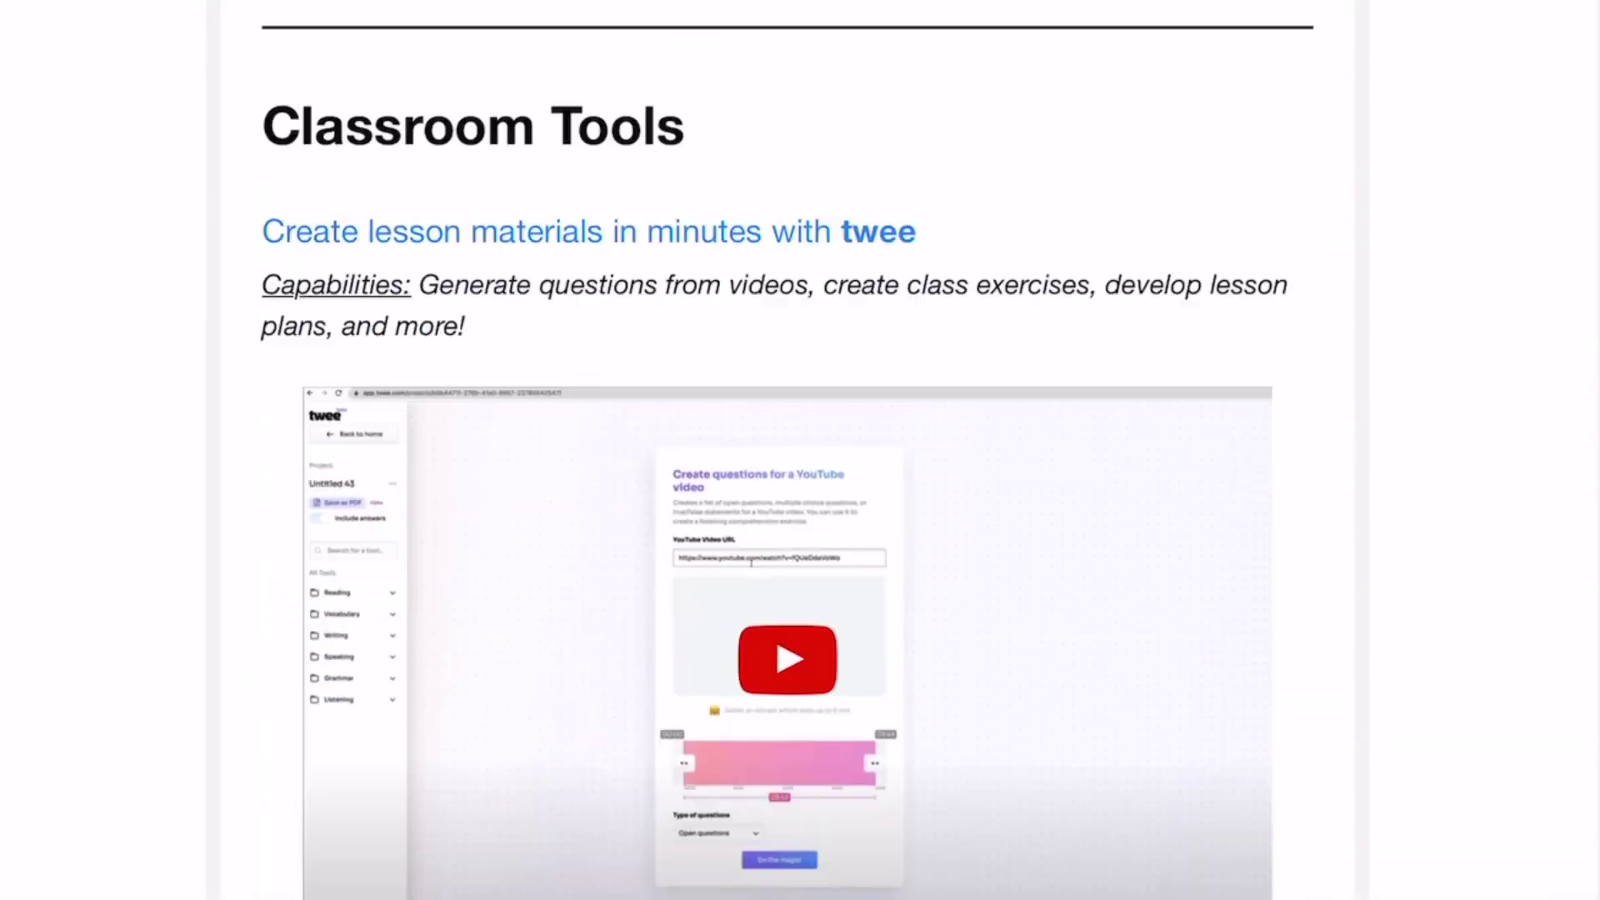
scroll(787, 450, "down", 15)
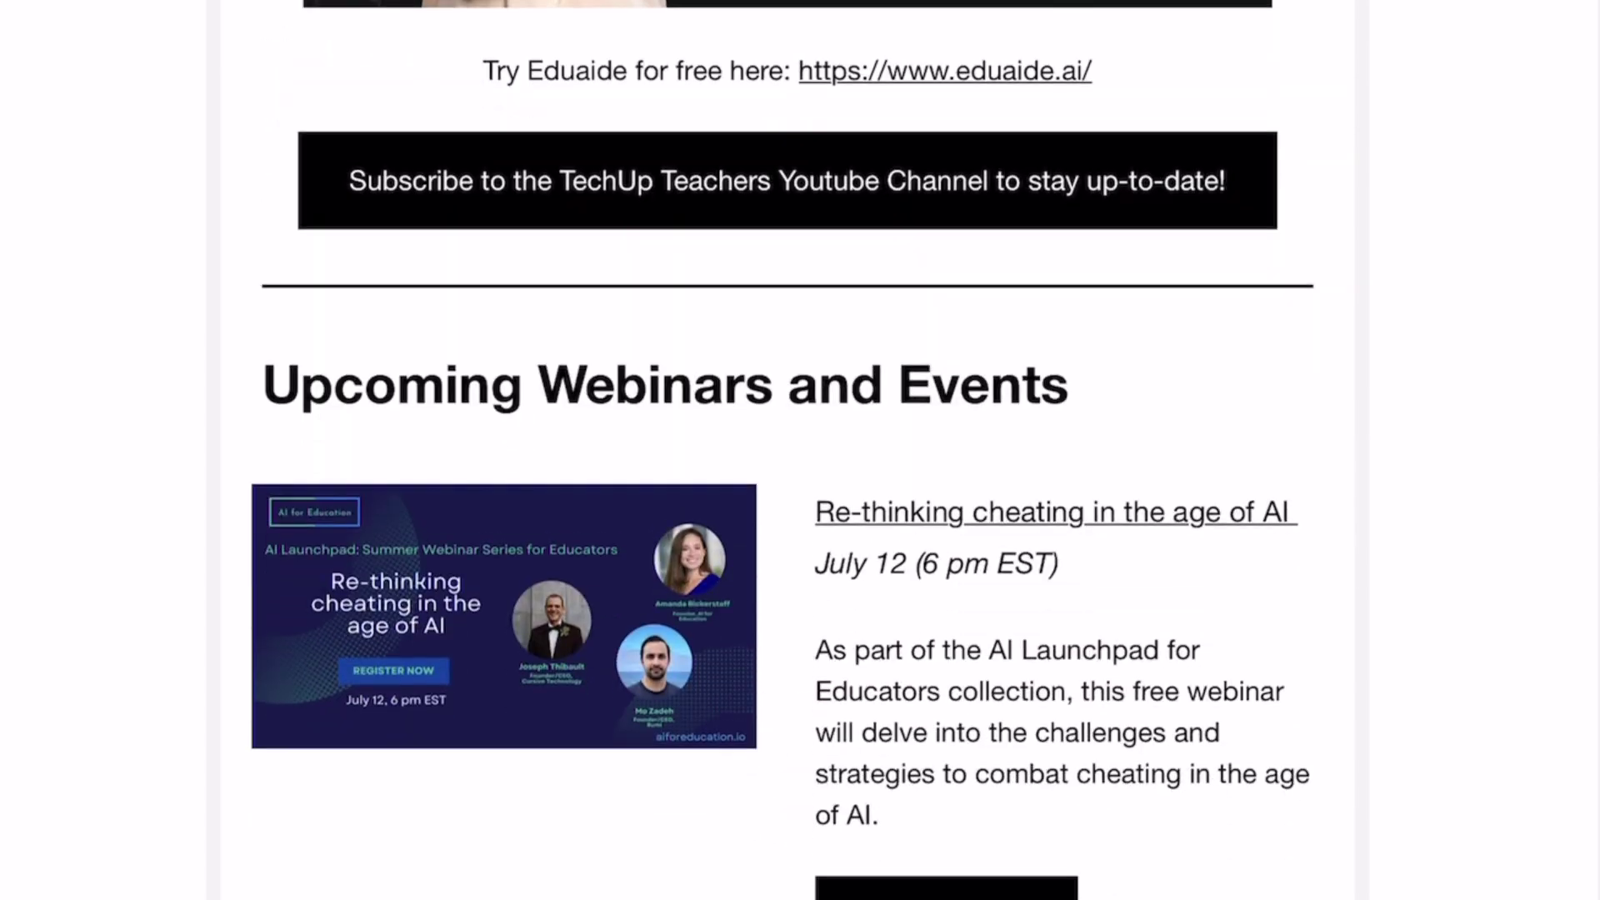